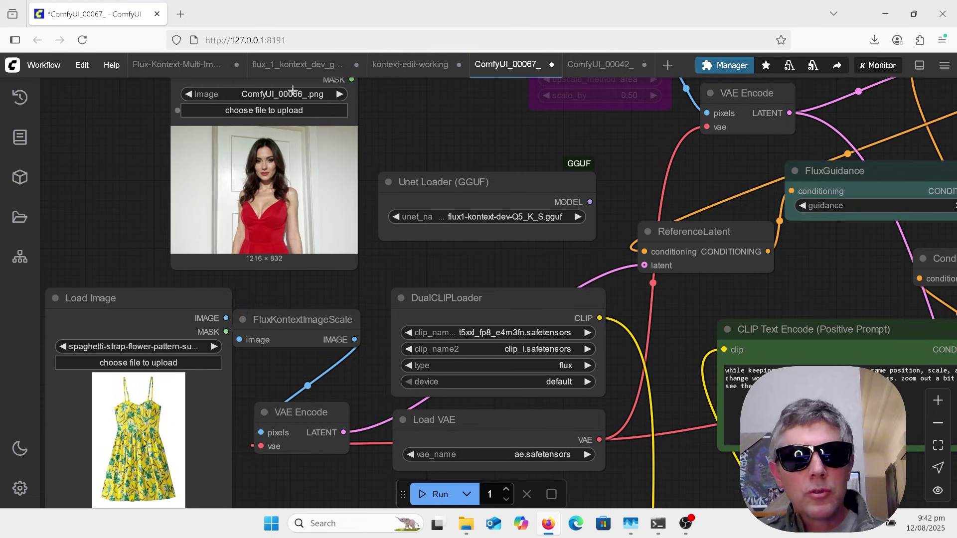
Open the flux_1_kontext_dev_grouped workflow and examine its two dog source images, the stitch preview and the combined image.
left_click(299, 68)
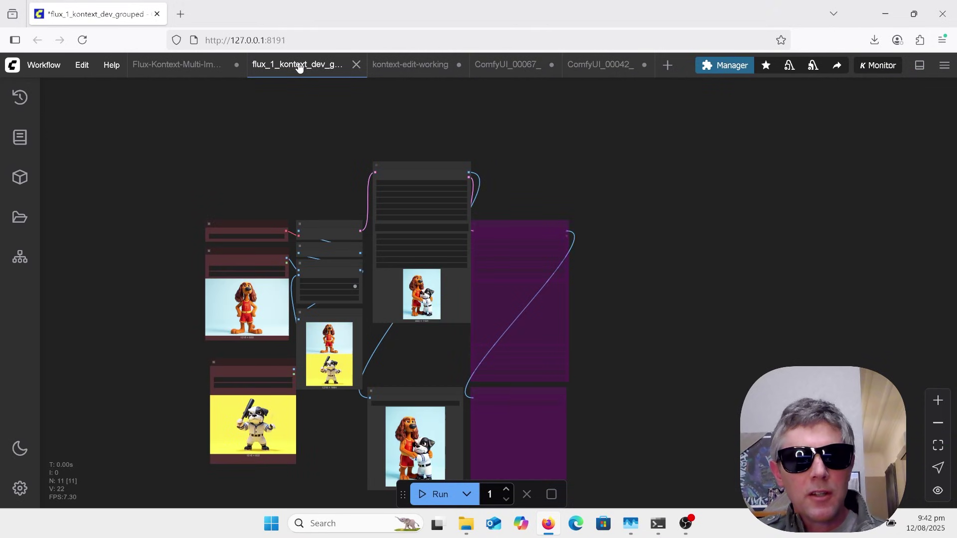
scroll(288, 373, "up", 5)
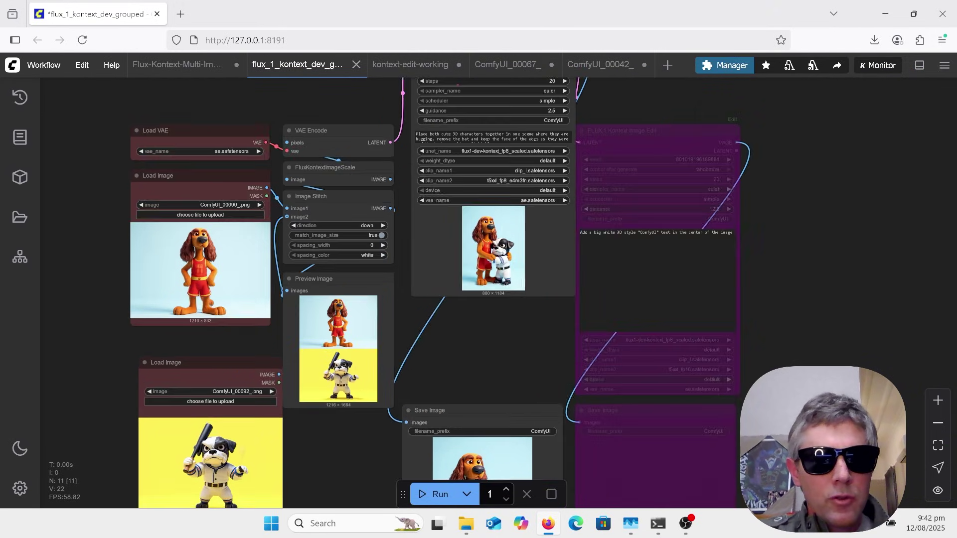
left_click(379, 240)
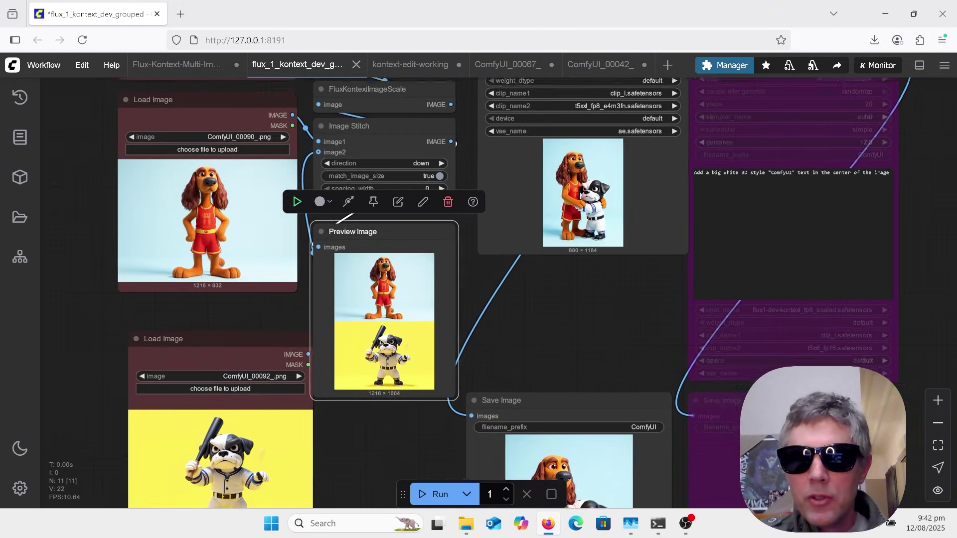
left_click_drag(573, 324, 481, 321)
left_click(513, 200)
scroll(509, 194, "up", 5)
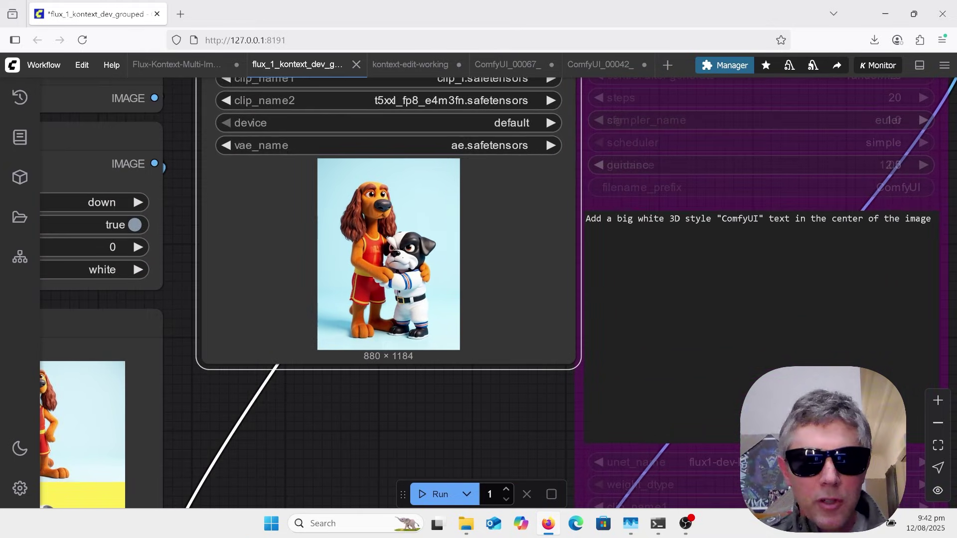
scroll(628, 169, "up", 2)
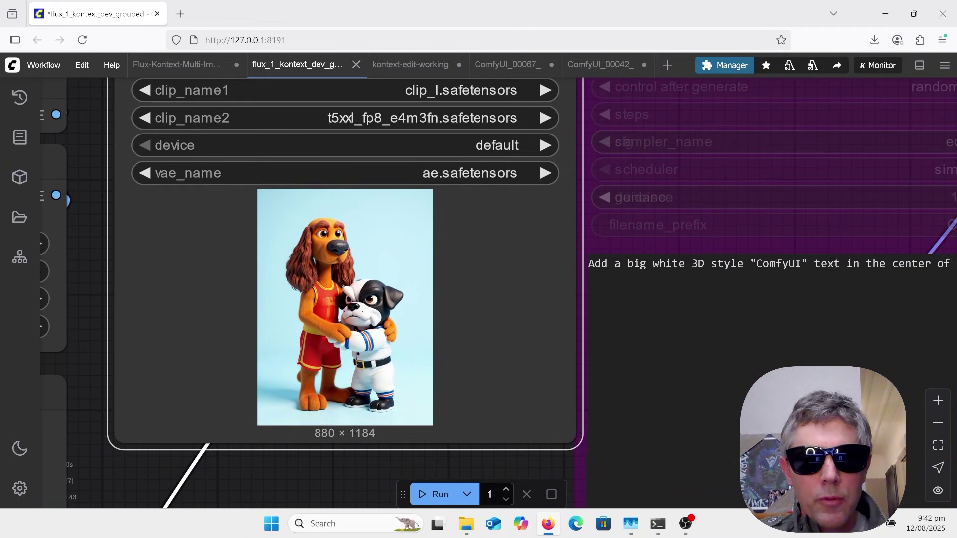
scroll(872, 362, "down", 4)
scroll(871, 354, "down", 4)
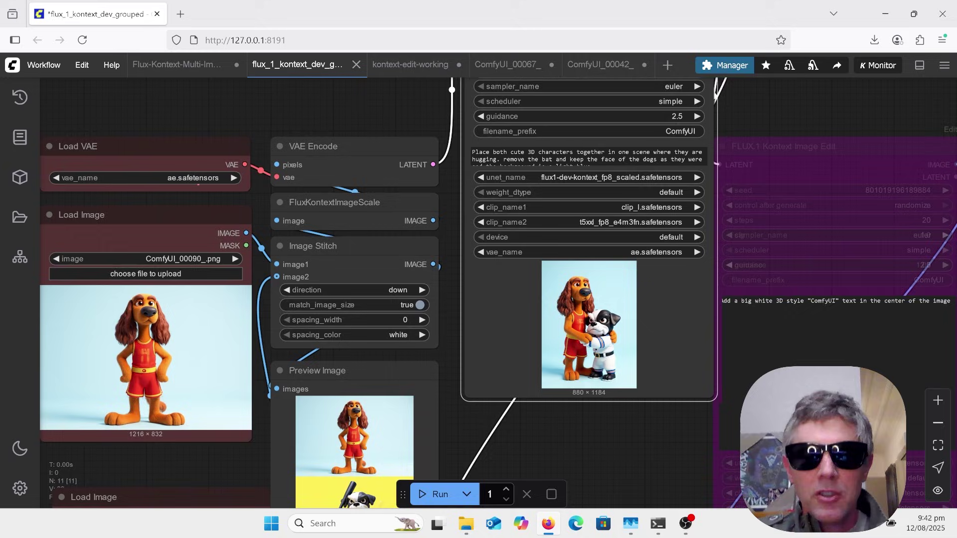
scroll(871, 354, "down", 1)
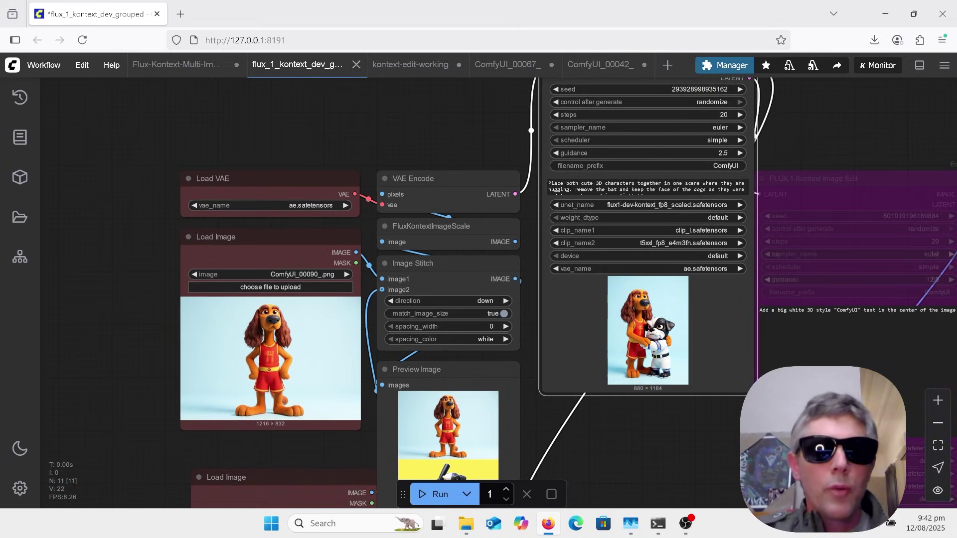
Open the Flux-Kontext-Multi-Image workflow and examine its gnome and deer source images.
left_click(180, 72)
scroll(238, 259, "up", 10)
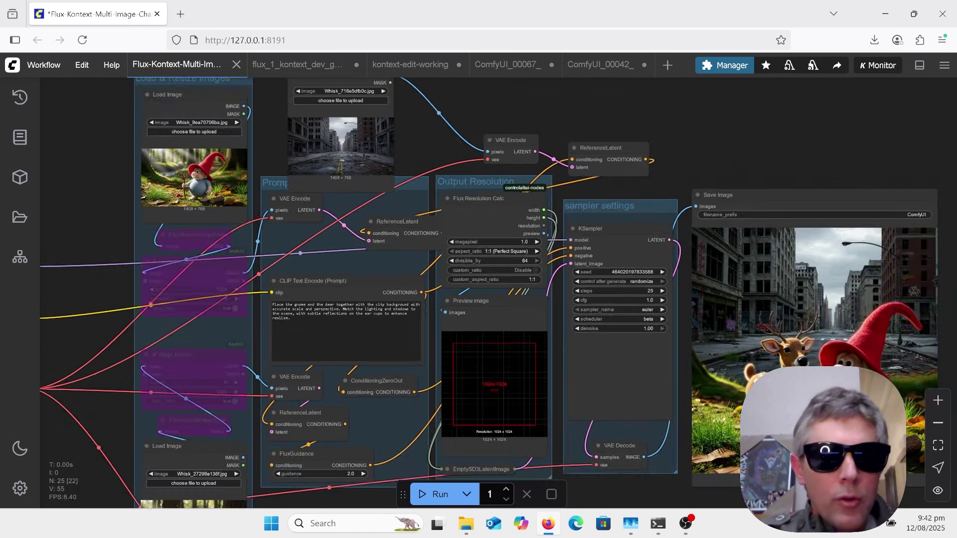
left_click_drag(284, 107, 326, 193)
scroll(319, 194, "up", 6)
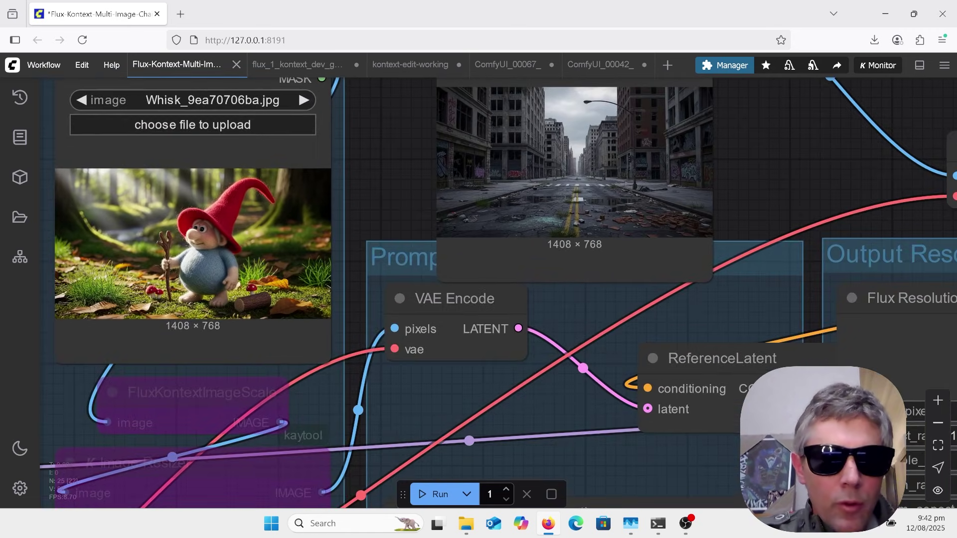
scroll(464, 125, "down", 9)
left_click(348, 150)
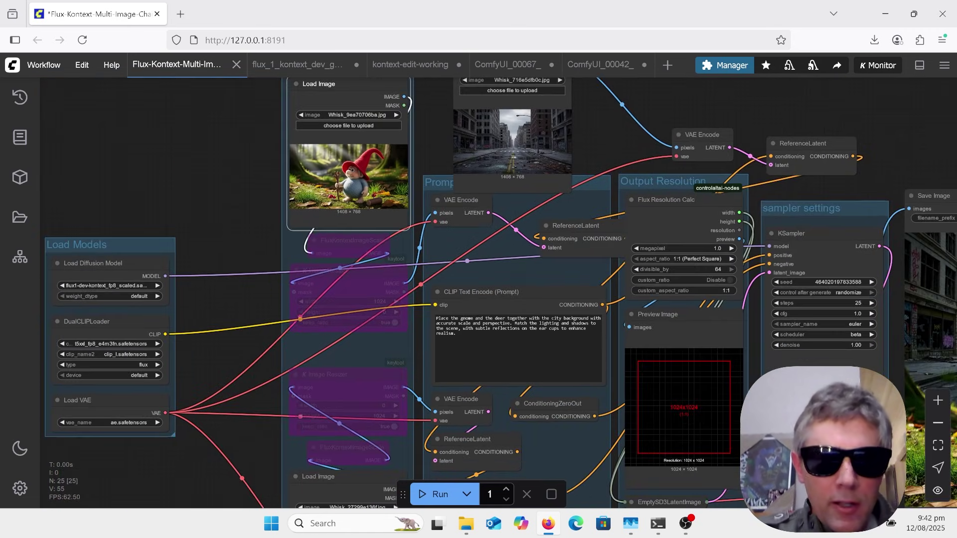
scroll(349, 170, "up", 2)
left_click_drag(234, 299, 210, 150)
scroll(209, 149, "down", 1)
scroll(404, 451, "up", 6)
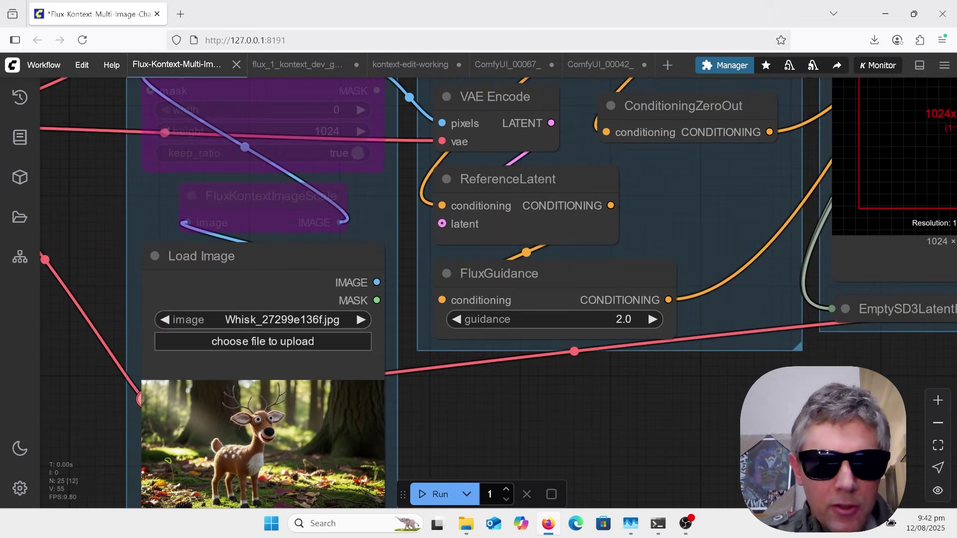
scroll(398, 439, "down", 11)
Examine the prompt, the city street background image and the saved composite in the multi-image workflow.
left_click(352, 294)
scroll(523, 109, "up", 1)
left_click_drag(523, 109, 533, 200)
left_click(476, 343)
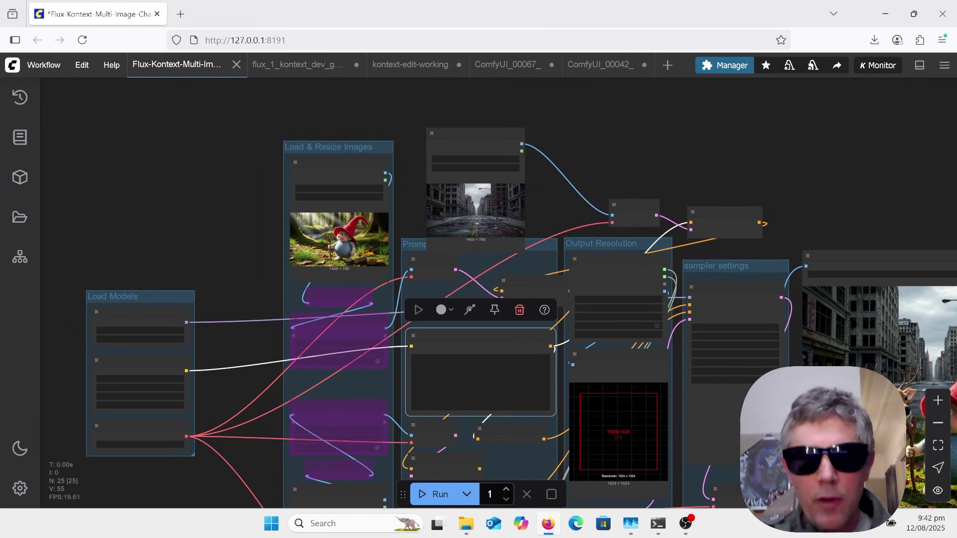
scroll(533, 199, "up", 9)
scroll(478, 279, "down", 6)
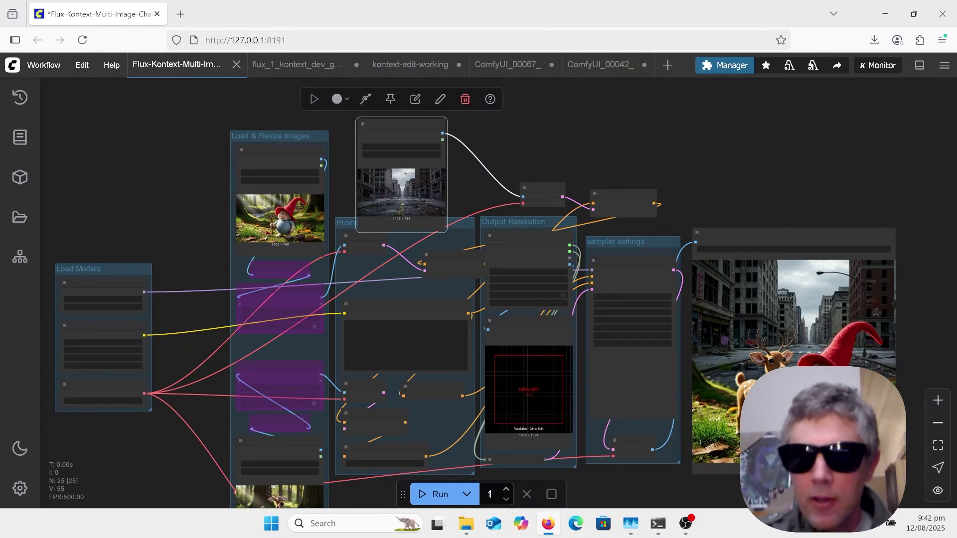
scroll(573, 224, "up", 8)
scroll(479, 279, "down", 2)
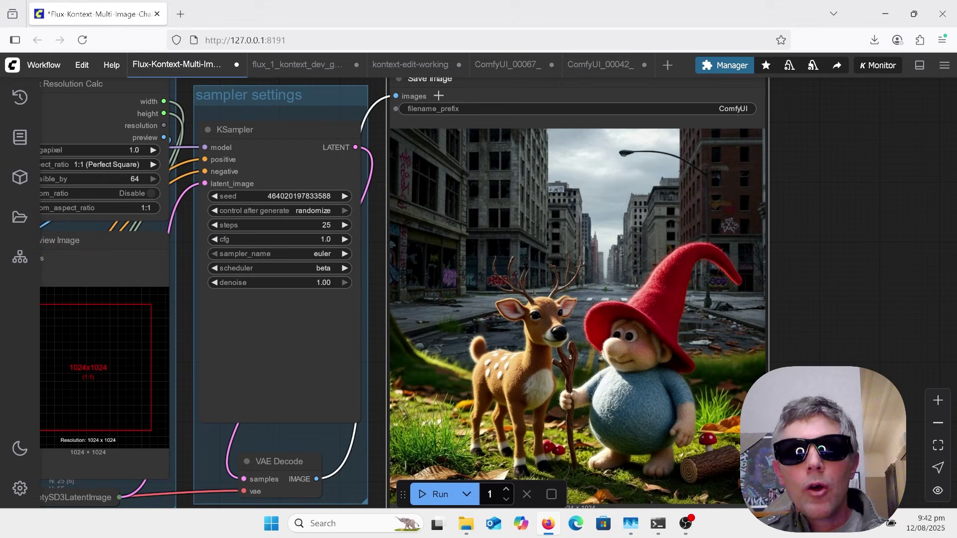
Open the kontext-edit-working workflow and examine the three chained FLUX.1 Kontext Image Edit nodes with their elephant prompts and images.
left_click(417, 73)
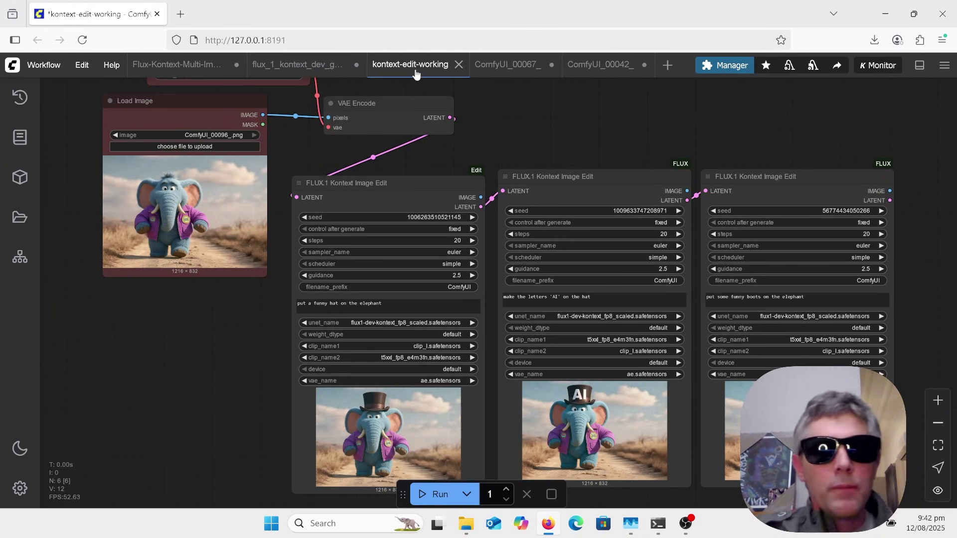
scroll(413, 319, "up", 5)
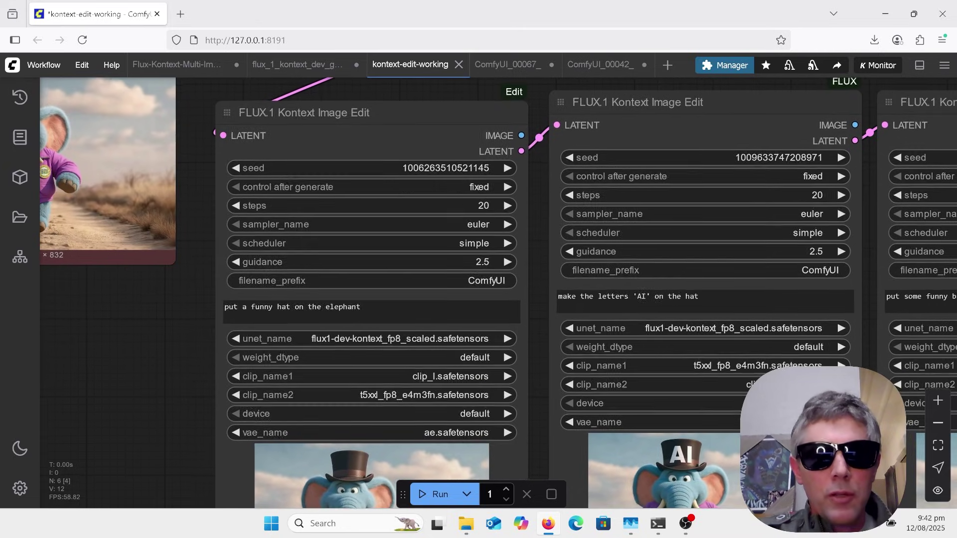
scroll(762, 304, "down", 4)
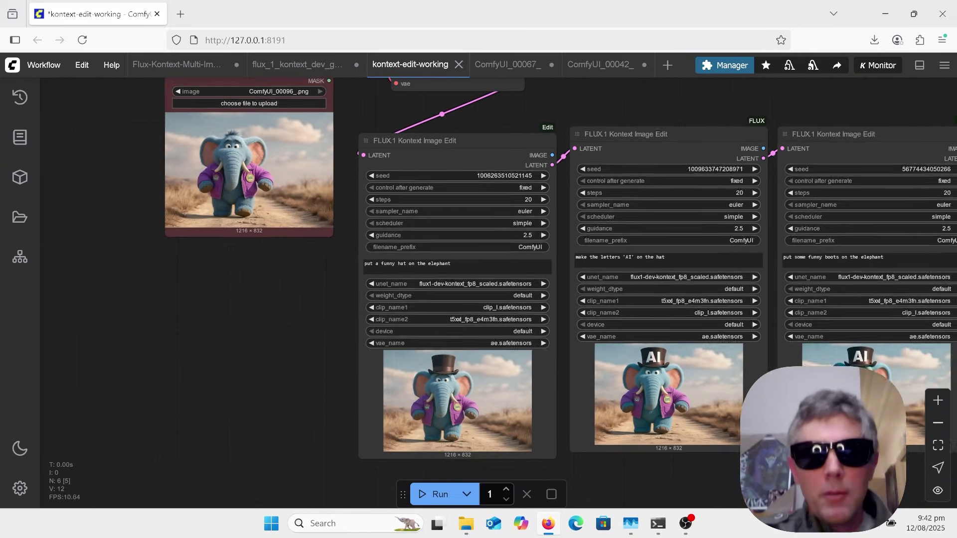
scroll(600, 403, "up", 3)
scroll(571, 429, "up", 3)
scroll(540, 359, "down", 2)
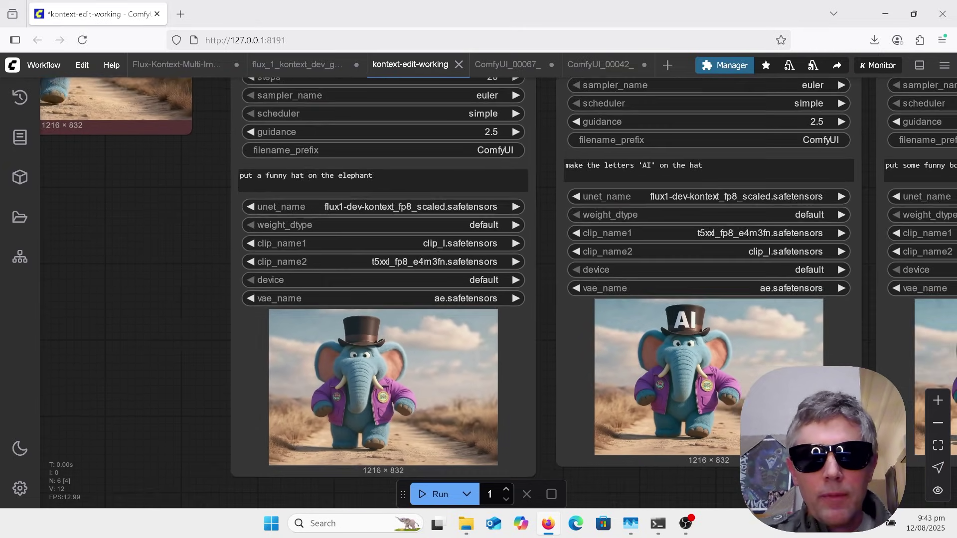
scroll(438, 378, "down", 3)
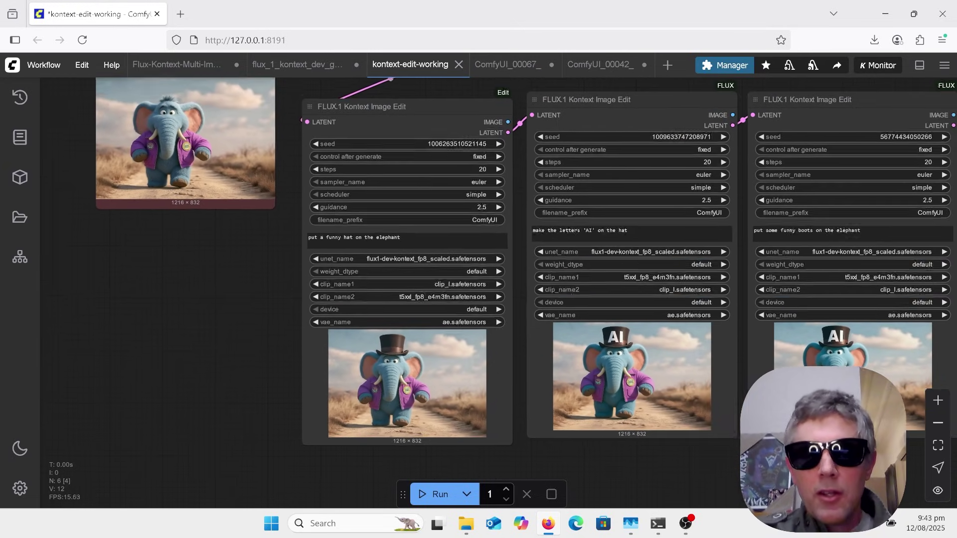
left_click(399, 387)
scroll(339, 370, "down", 2)
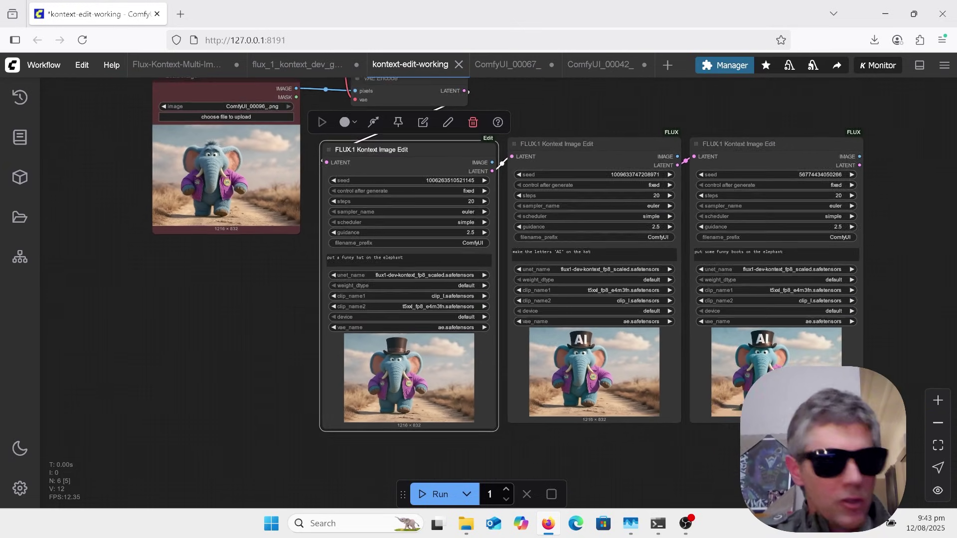
scroll(718, 270, "up", 3)
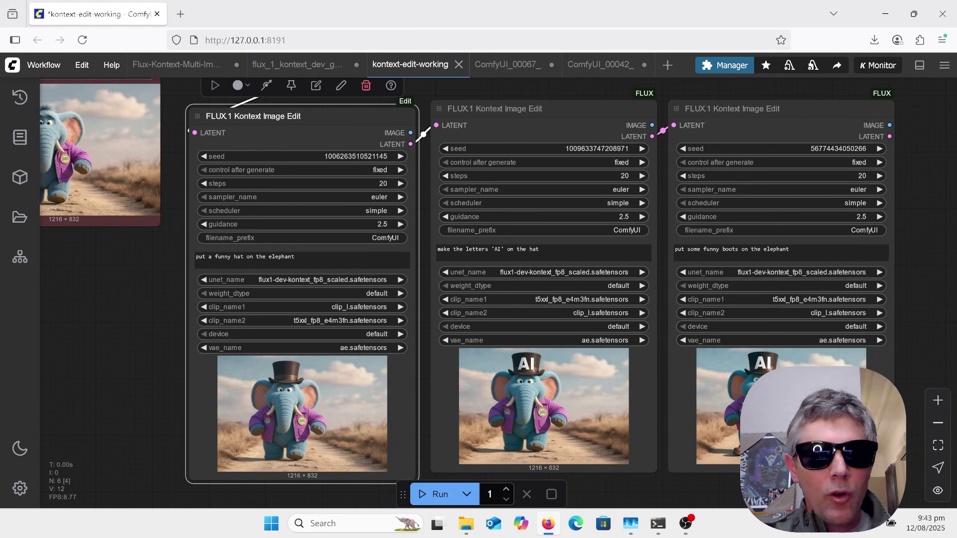
scroll(667, 329, "down", 2)
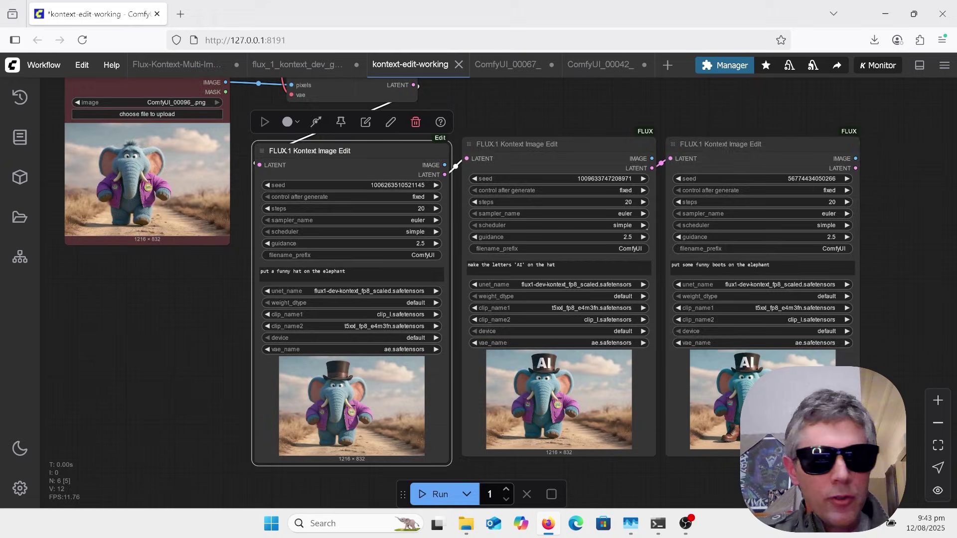
scroll(684, 253, "down", 1)
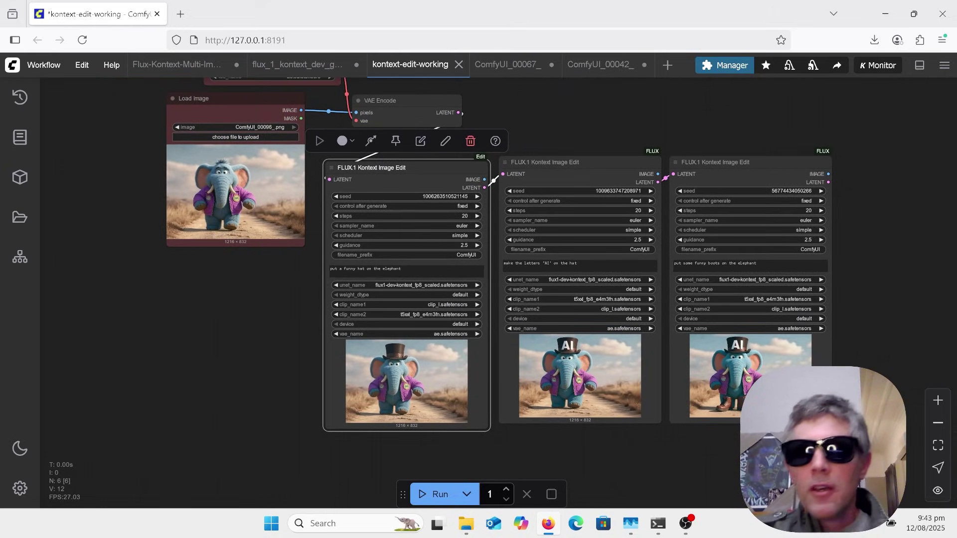
Open the ComfyUI_00067_ workflow and examine the flower-pattern dress image, its scaling and VAE Encode nodes, and the woman's photo.
left_click(517, 69)
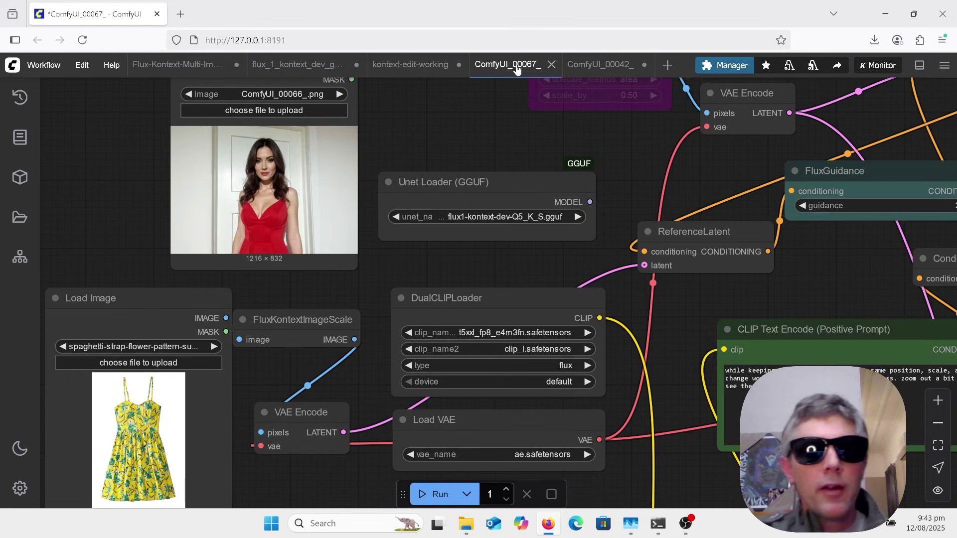
scroll(125, 473, "up", 8)
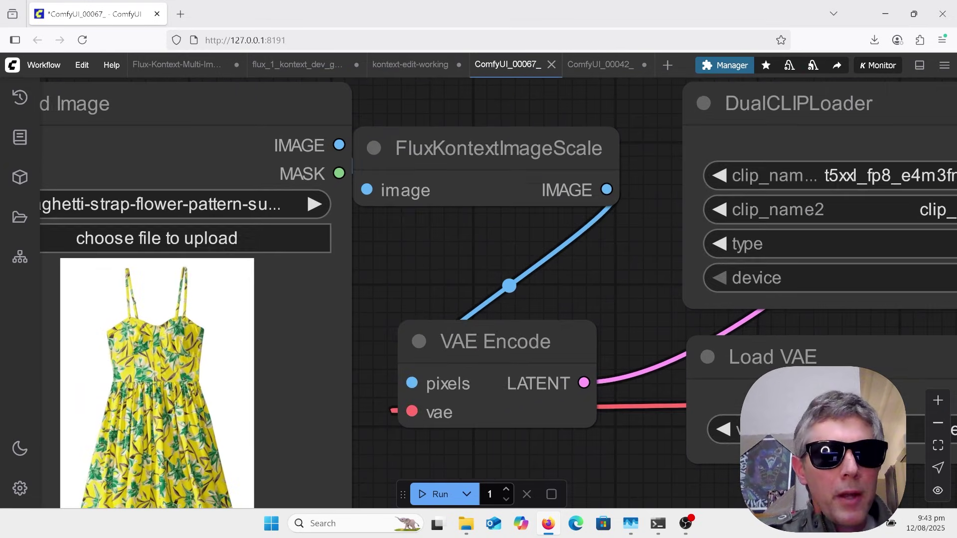
scroll(460, 378, "down", 8)
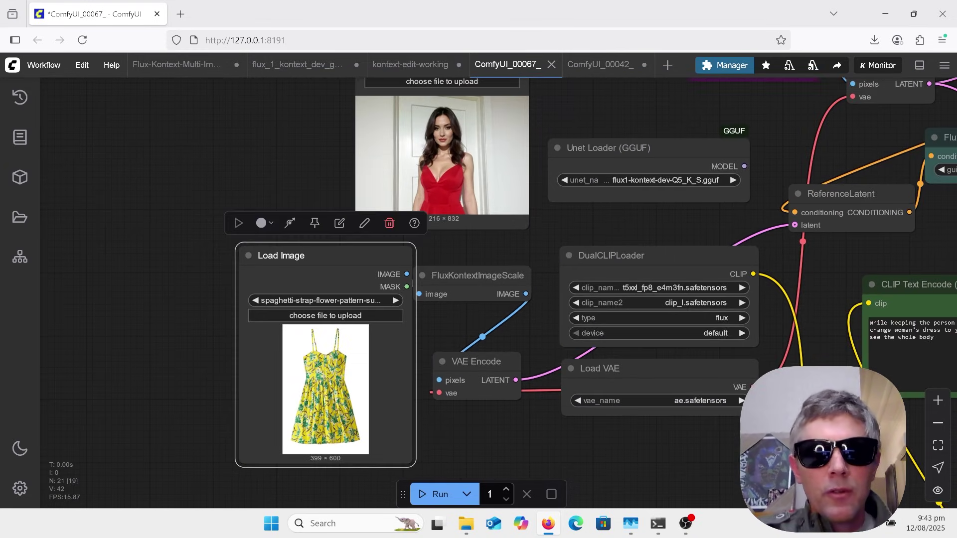
scroll(532, 149, "up", 1)
scroll(225, 494, "down", 2)
scroll(698, 174, "up", 1)
left_click(429, 331)
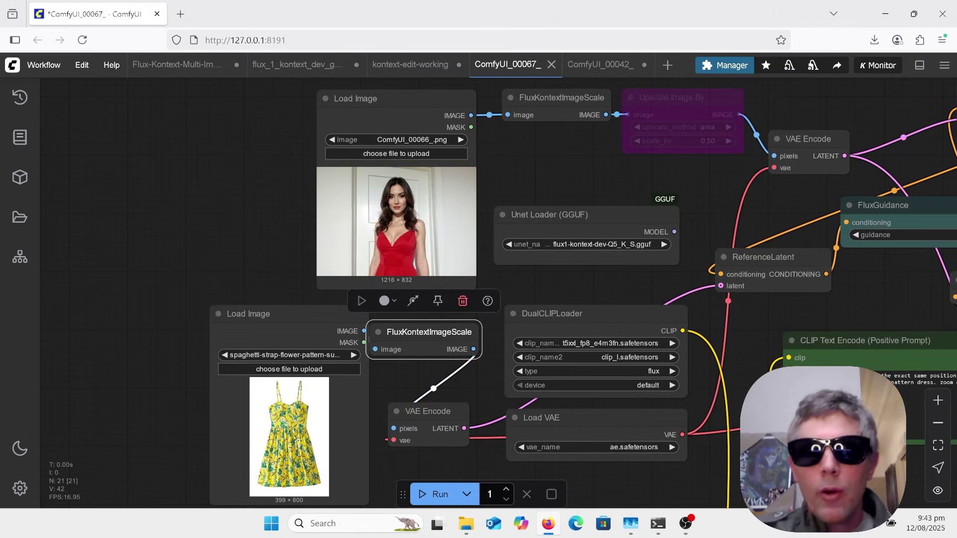
Open the ComfyUI_00042_ workflow and examine the black dress photo and the prompt for extracting the dress onto a white background.
left_click(599, 65)
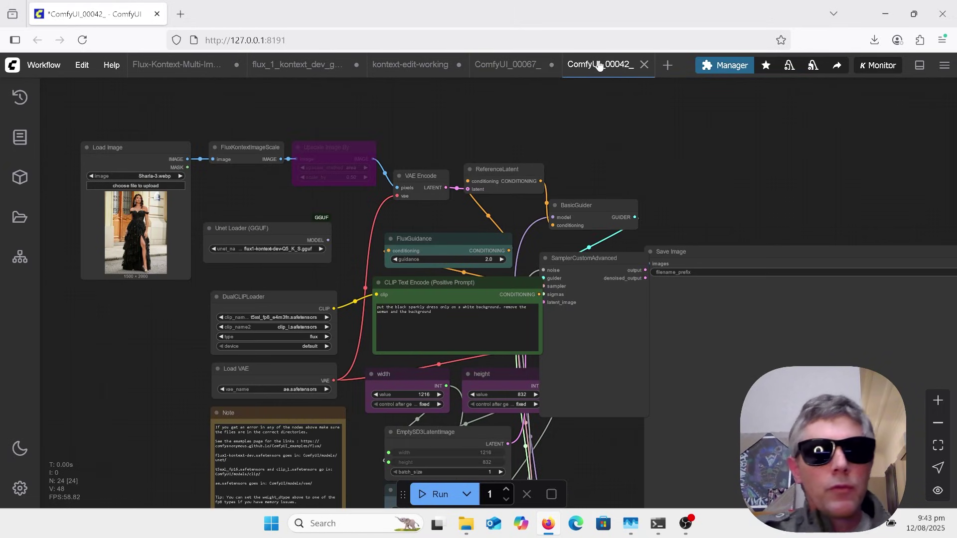
scroll(118, 227, "up", 7)
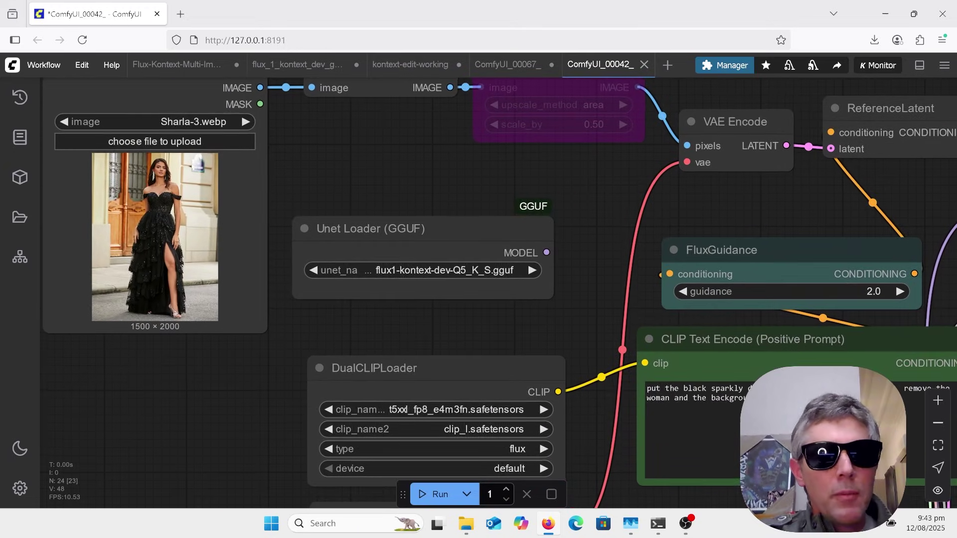
scroll(412, 244, "down", 5)
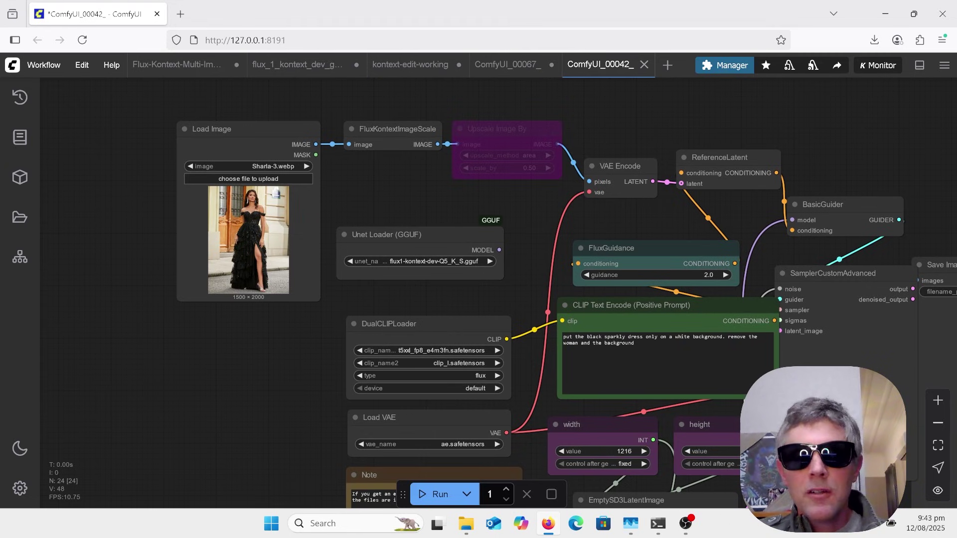
scroll(494, 215, "down", 3)
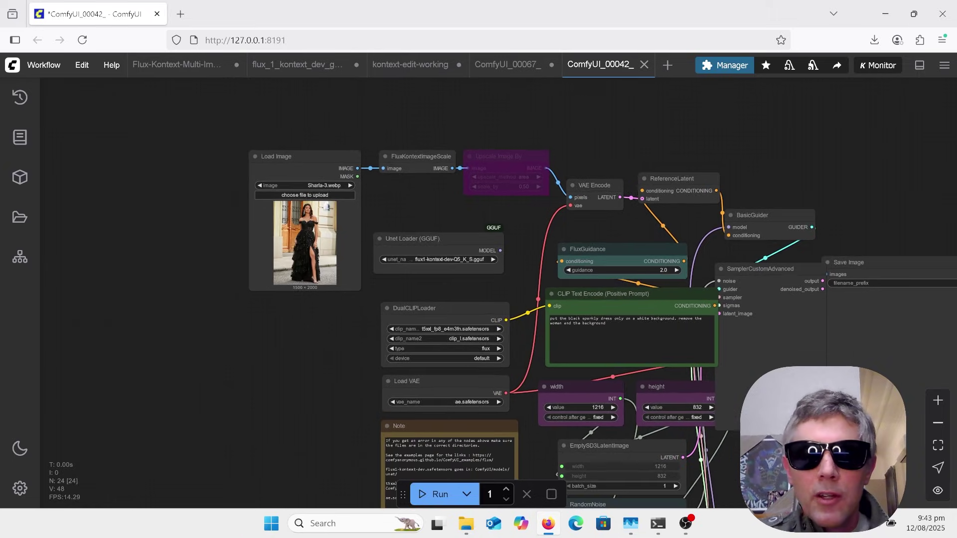
left_click(444, 300)
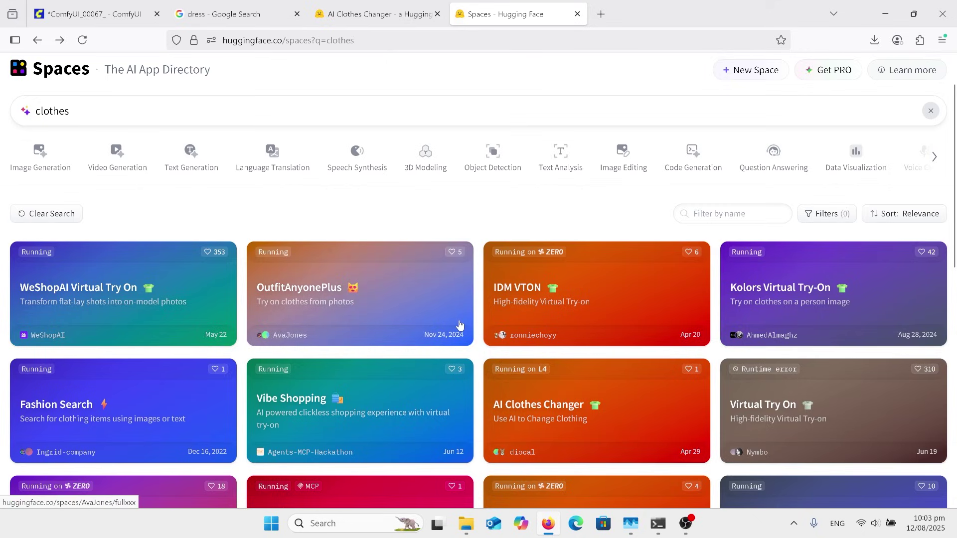
Review the person, garment and generated images in the AI Clothes Changer space, and return to the Hugging Face Spaces clothes search.
left_click(395, 24)
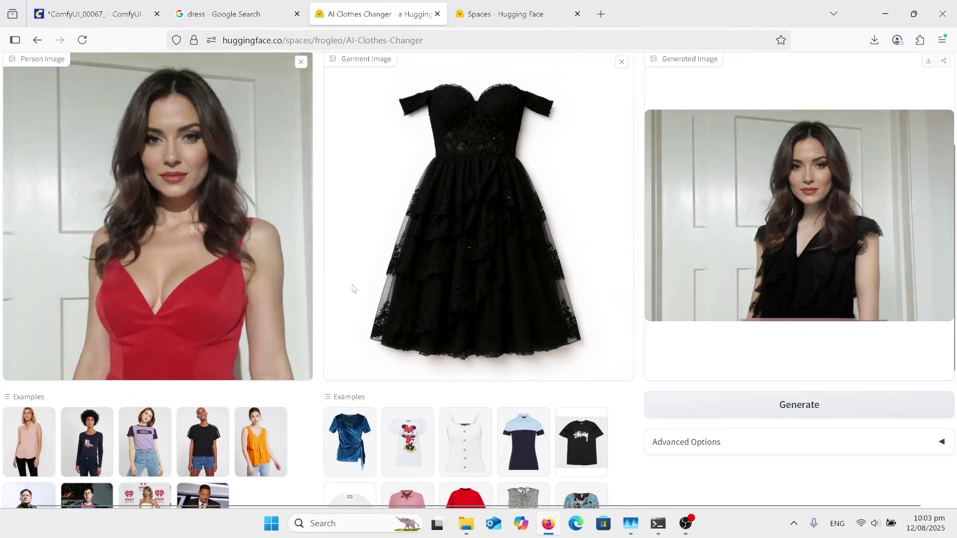
scroll(352, 285, "up", 2)
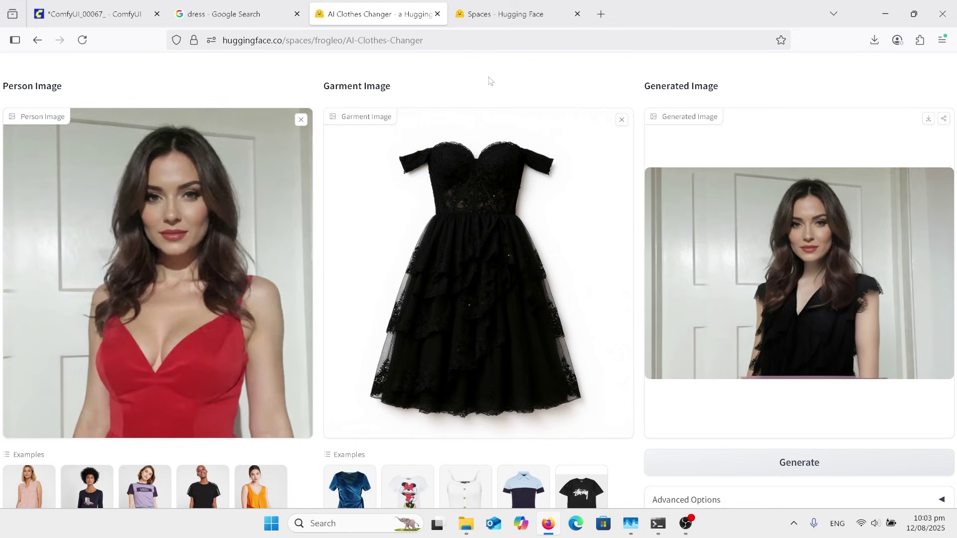
left_click(528, 16)
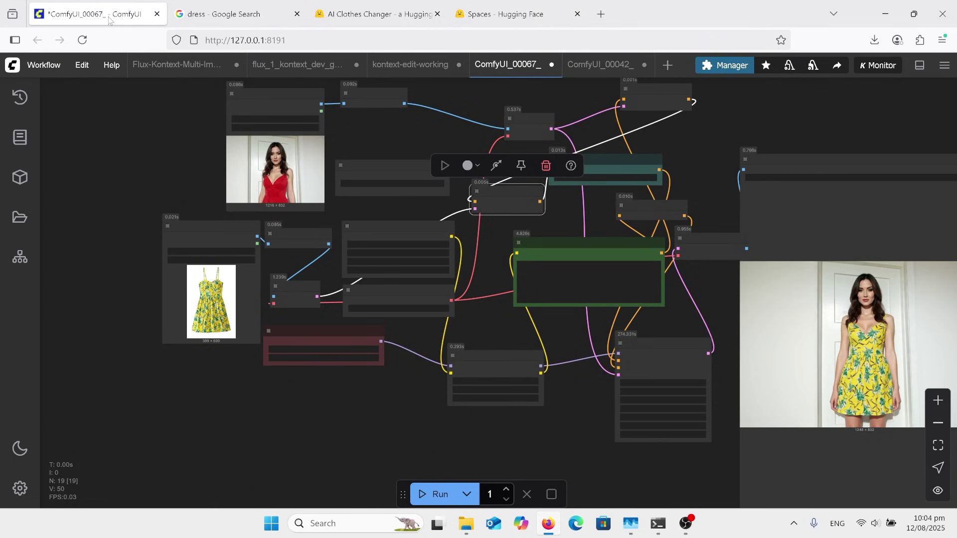
Return to the ComfyUI_00067_ workflow and examine the Load Image nodes holding the woman's red-dress photo and the yellow flower-pattern dress.
left_click(110, 20)
scroll(269, 174, "up", 6)
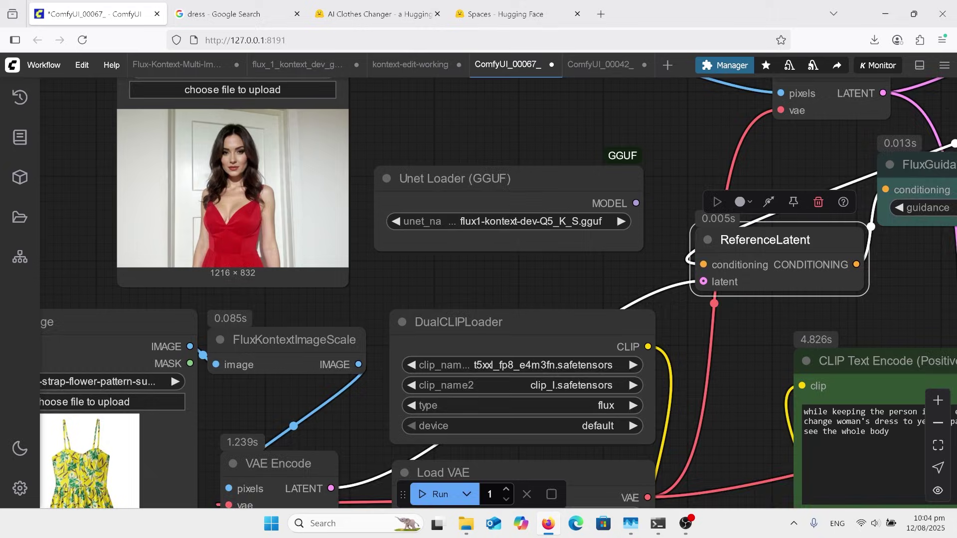
left_click_drag(165, 193, 257, 185)
left_click(241, 195)
scroll(230, 194, "up", 2)
scroll(470, 149, "down", 5)
scroll(297, 433, "up", 5)
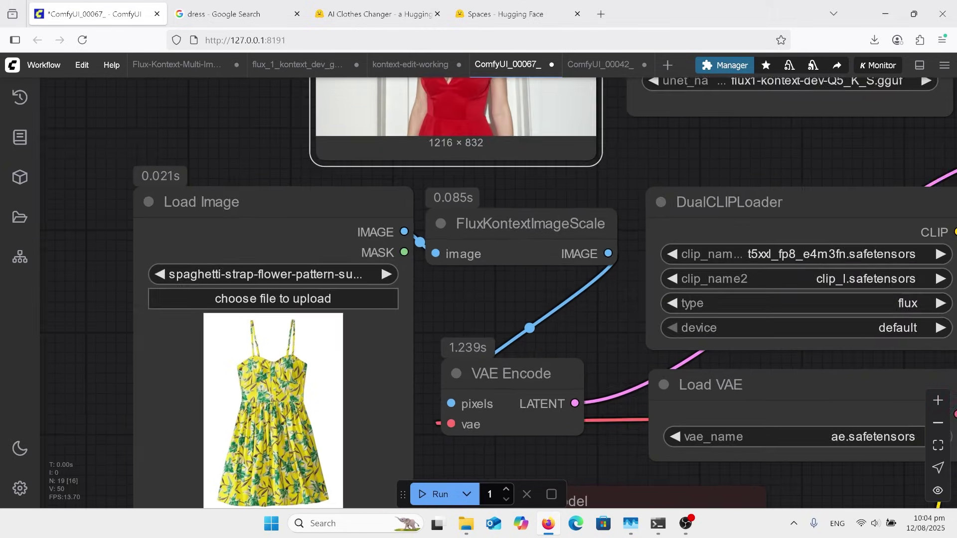
left_click(276, 383)
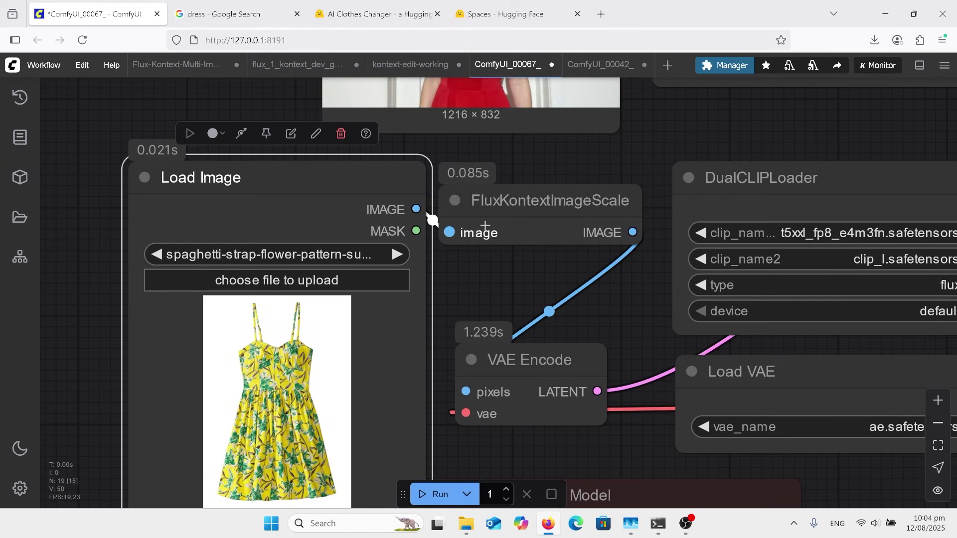
Browse the Google Images results for "dress" as a source of garment pictures.
left_click(235, 15)
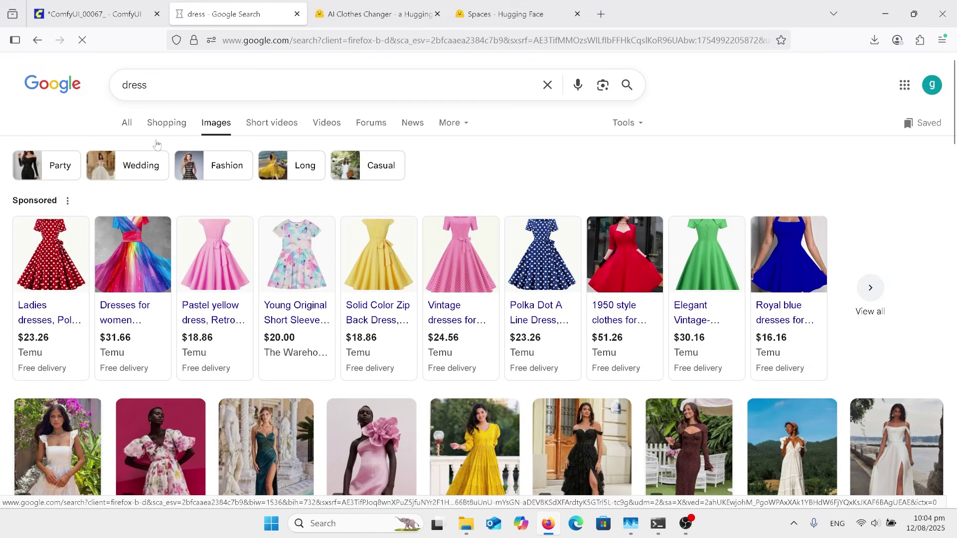
scroll(282, 258, "down", 1)
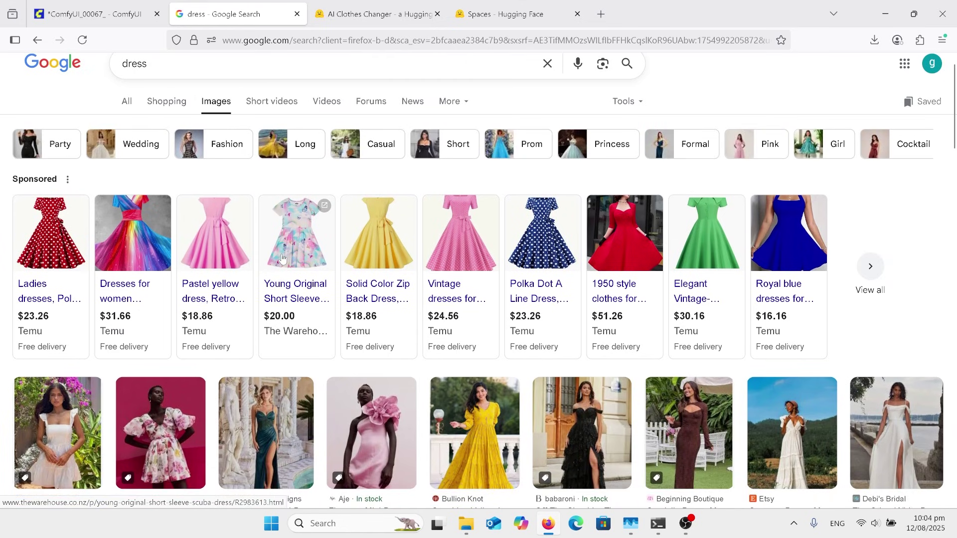
scroll(358, 251, "down", 4)
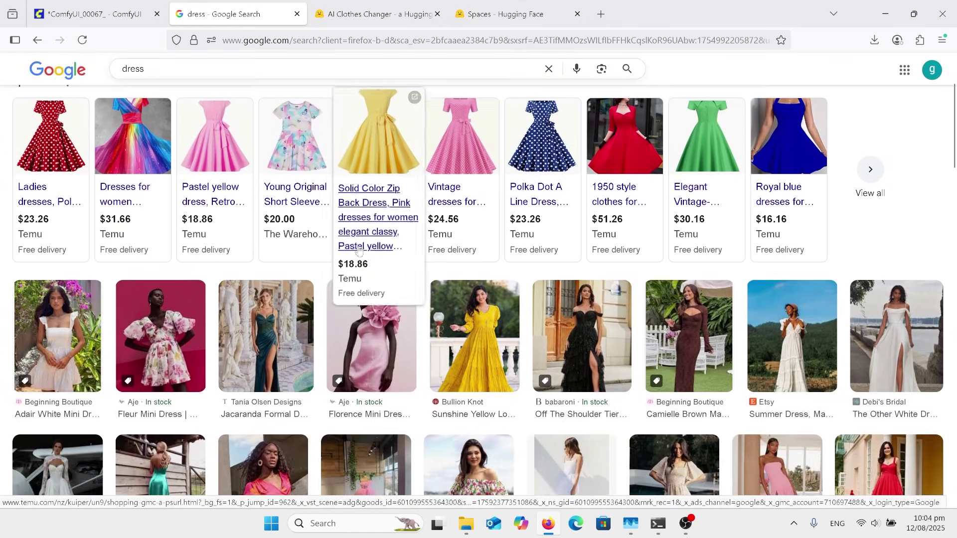
scroll(373, 182, "up", 4)
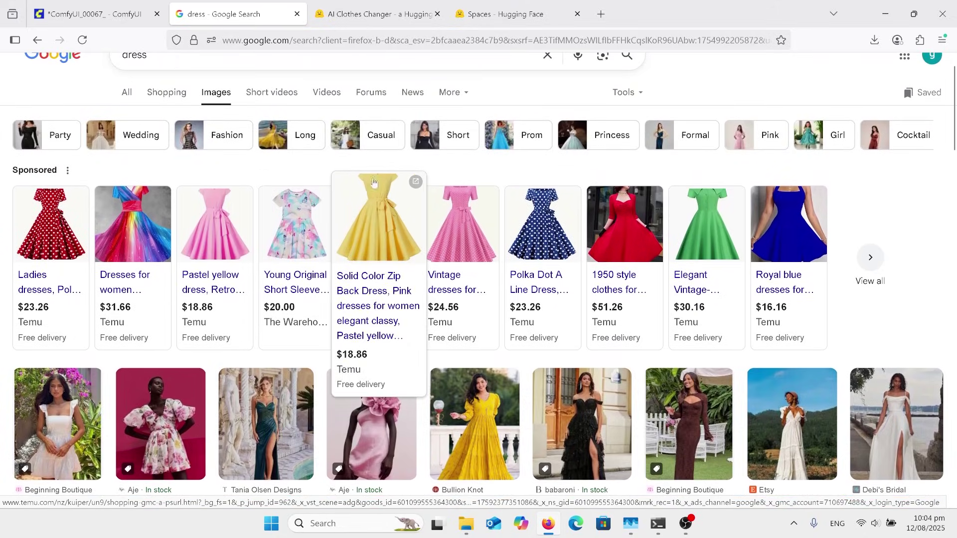
Return to the ComfyUI_00067_ workflow and examine the Unet Loader (GGUF) node and its flux1-kontext-dev-Q5_K_S.gguf model.
left_click(128, 14)
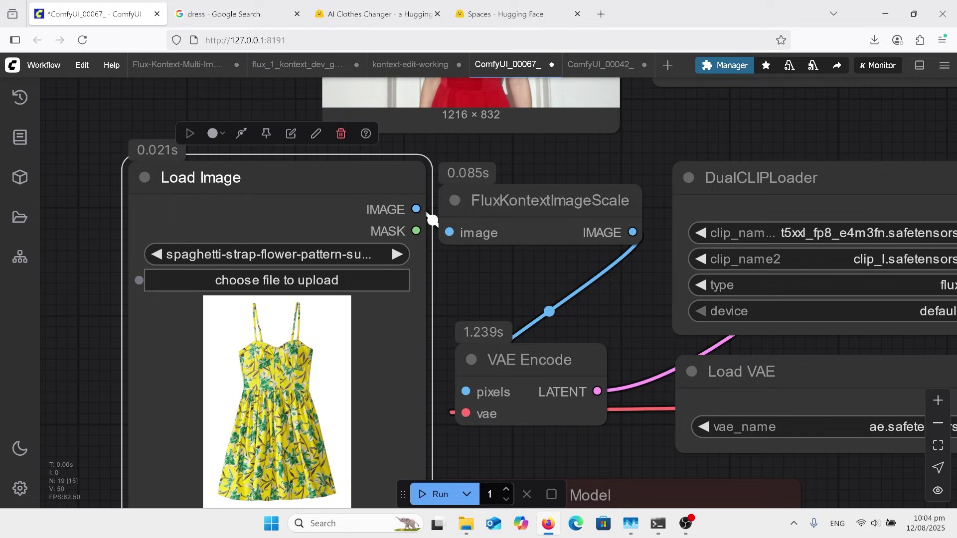
scroll(433, 219, "down", 8)
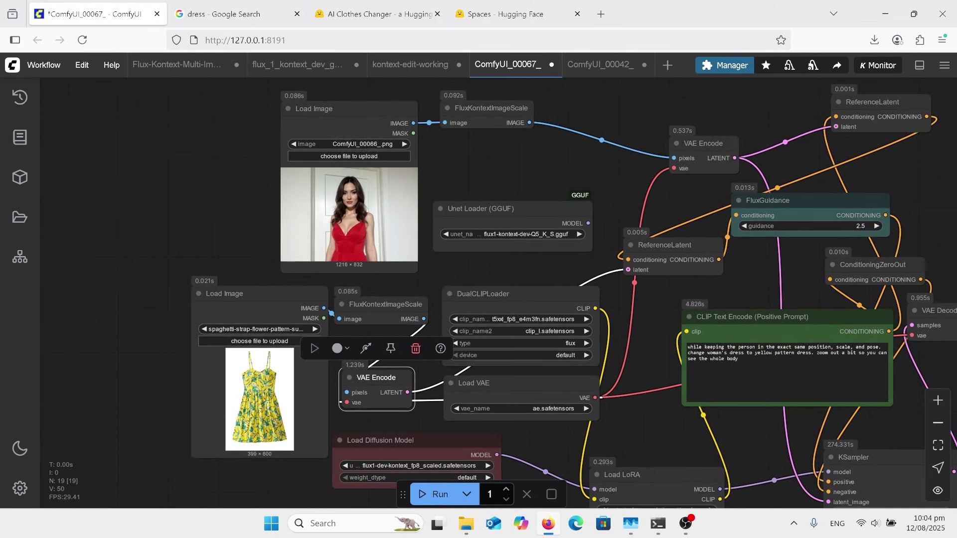
scroll(498, 293, "up", 1)
left_click(480, 208)
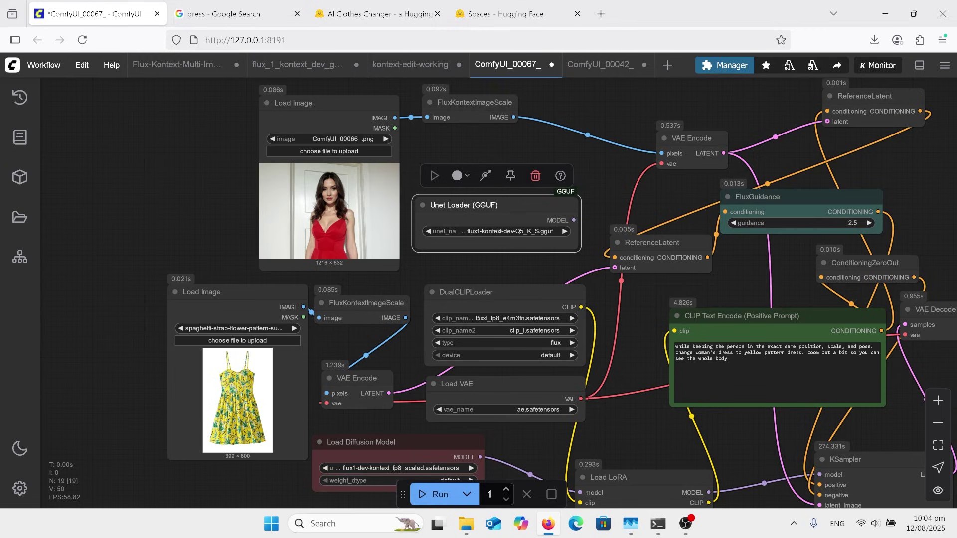
scroll(560, 240, "up", 8)
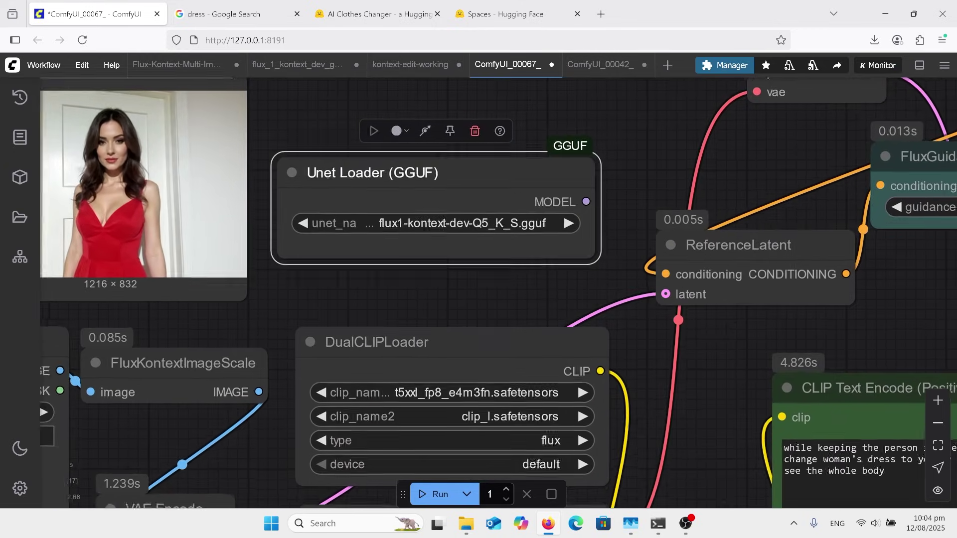
scroll(668, 165, "down", 5)
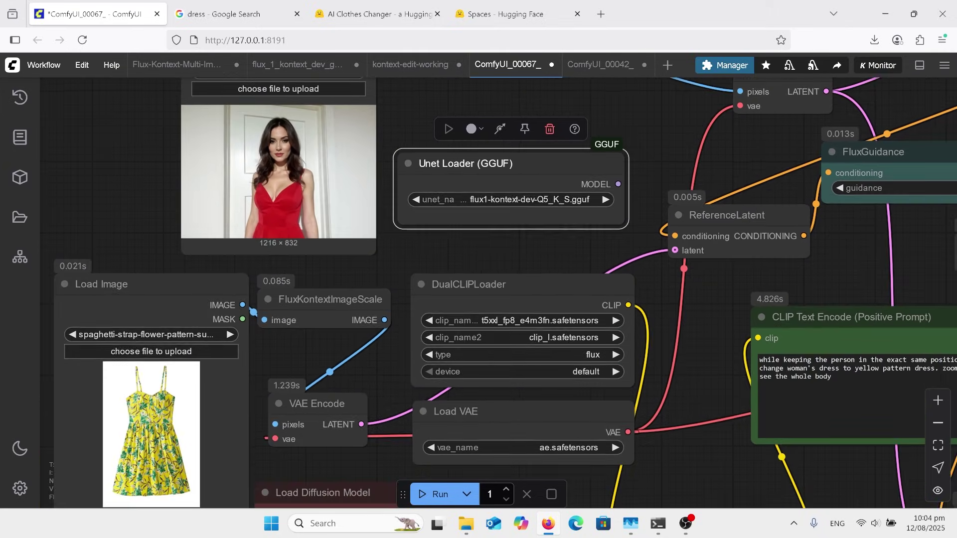
Examine the Load Diffusion Model node with flux1-dev-kontext_fp8_scaled.safetensors and its link into the Load LoRA node.
scroll(548, 100, "down", 6)
left_click_drag(563, 374, 551, 326)
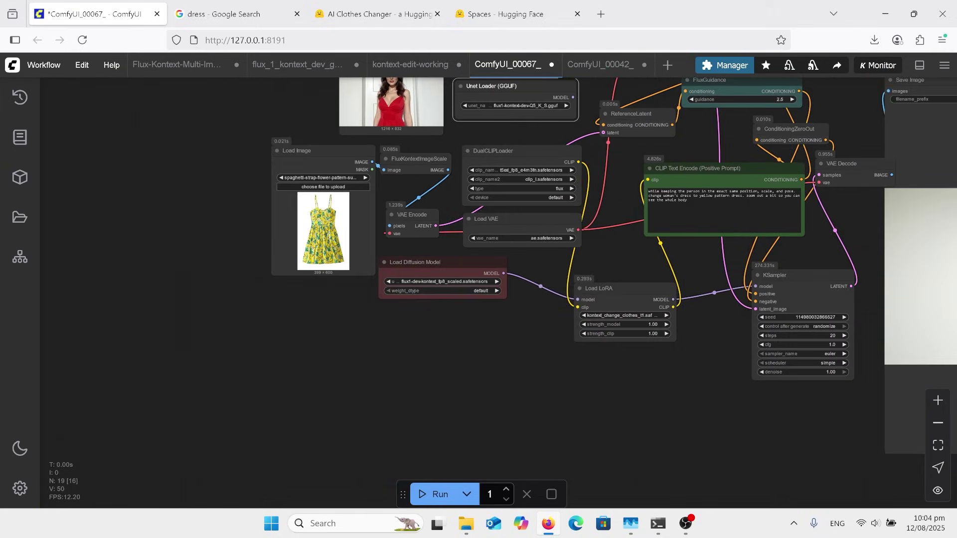
scroll(503, 304, "up", 8)
scroll(449, 211, "up", 3)
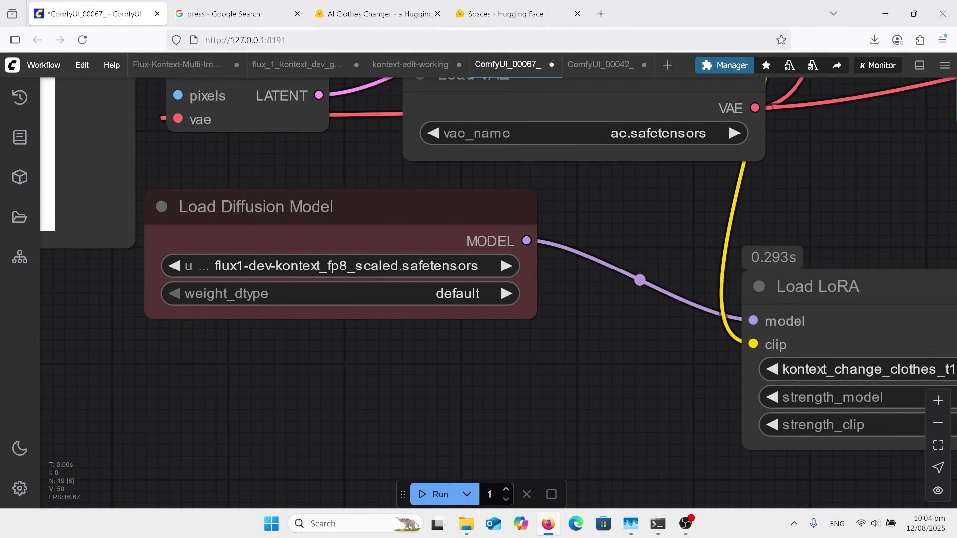
scroll(438, 319, "down", 2)
scroll(291, 279, "down", 2)
left_click(291, 242)
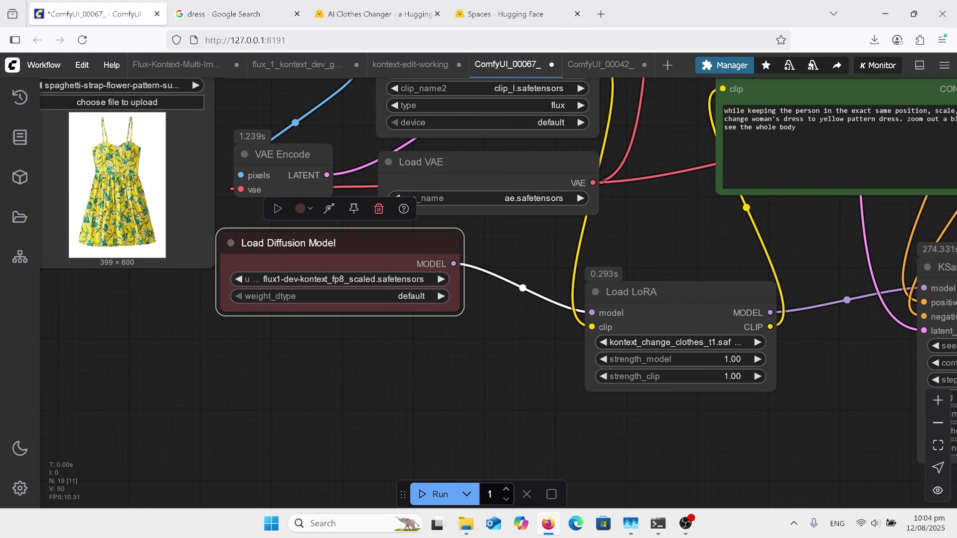
left_click_drag(348, 379, 307, 384)
scroll(292, 349, "down", 2)
scroll(748, 167, "up", 1)
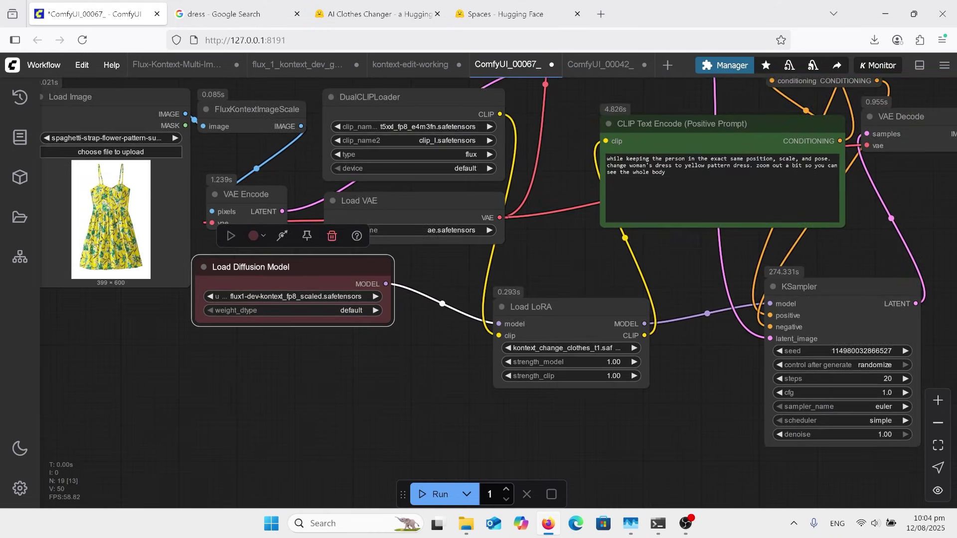
scroll(611, 442, "down", 6)
scroll(590, 231, "up", 2)
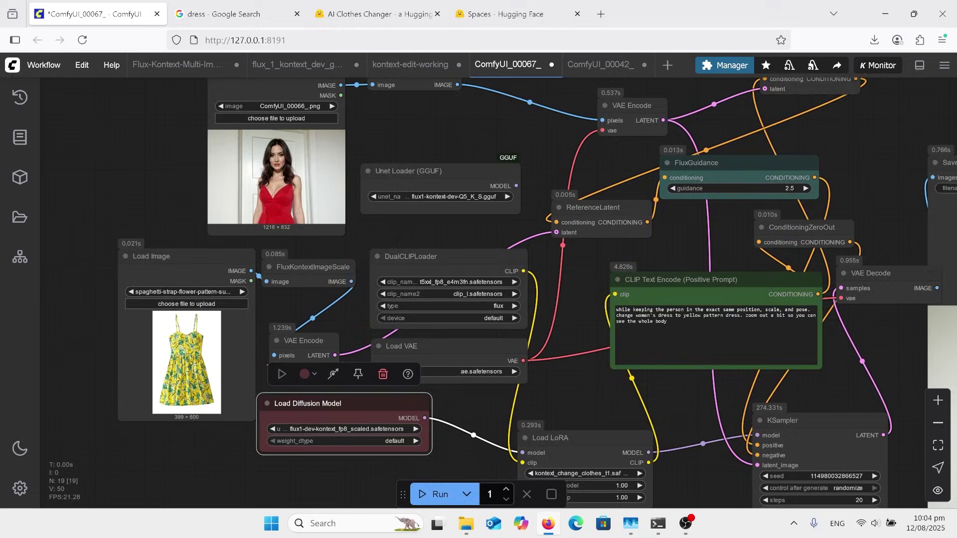
scroll(545, 179, "down", 1)
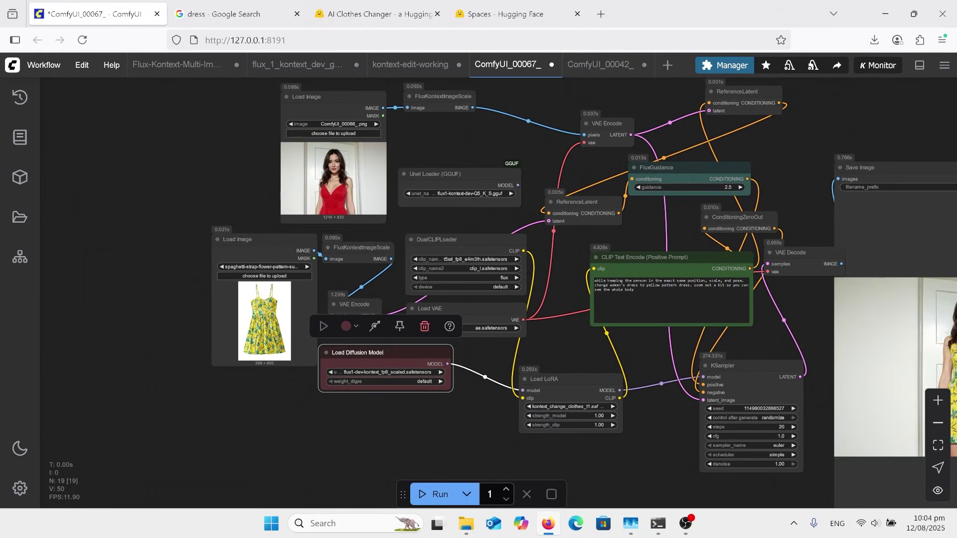
left_click(521, 185)
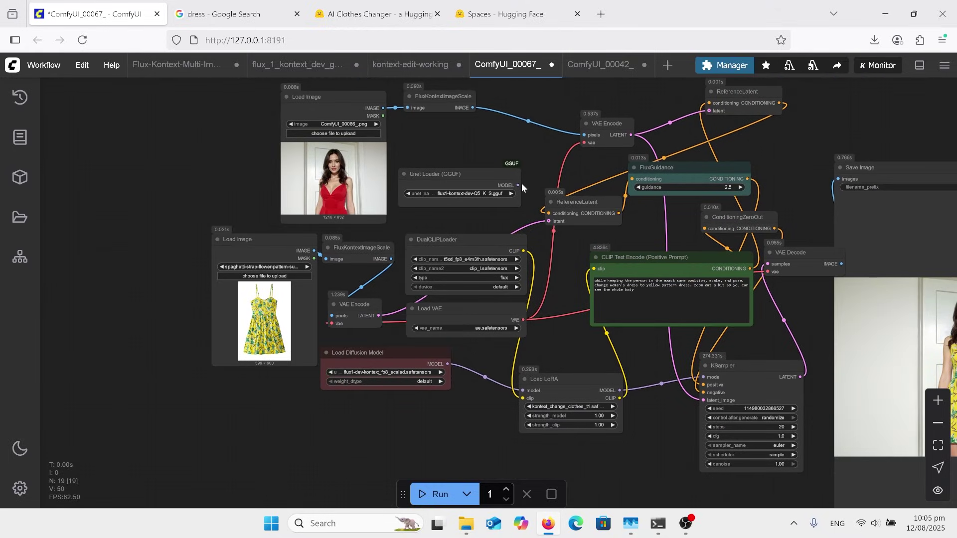
left_click_drag(522, 185, 552, 351)
mouse_move(548, 279)
left_mouse_down()
mouse_move(583, 354)
mouse_move(562, 474)
mouse_move(550, 261)
left_mouse_up()
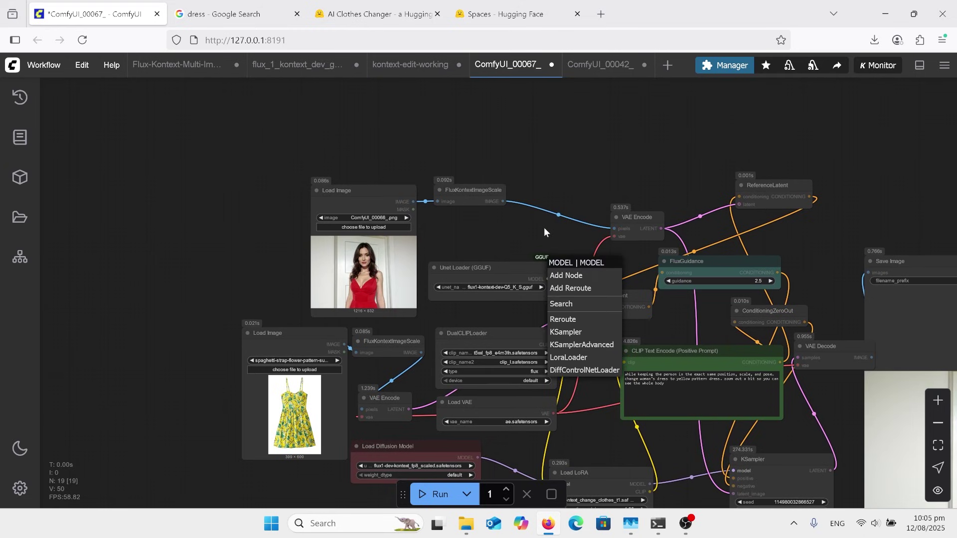
left_click(545, 229)
Examine the Load LoRA node with the kontext_change_clothes_t1 LoRA, its strengths, and its model and clip connections.
scroll(545, 229, "up", 2)
left_click_drag(546, 229, 504, 95)
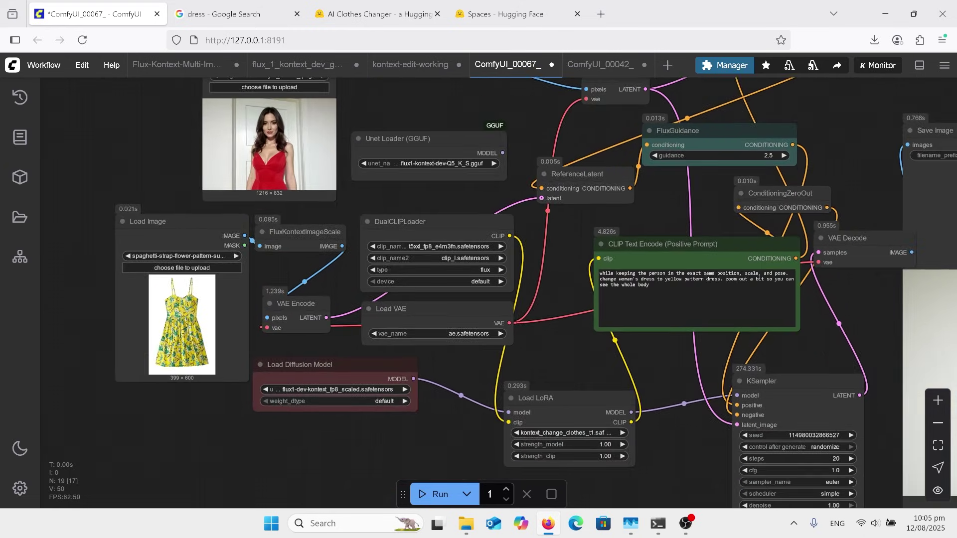
scroll(629, 414, "up", 1)
scroll(611, 460, "up", 5)
scroll(611, 459, "down", 1)
left_click_drag(610, 460, 582, 379)
scroll(817, 327, "down", 2)
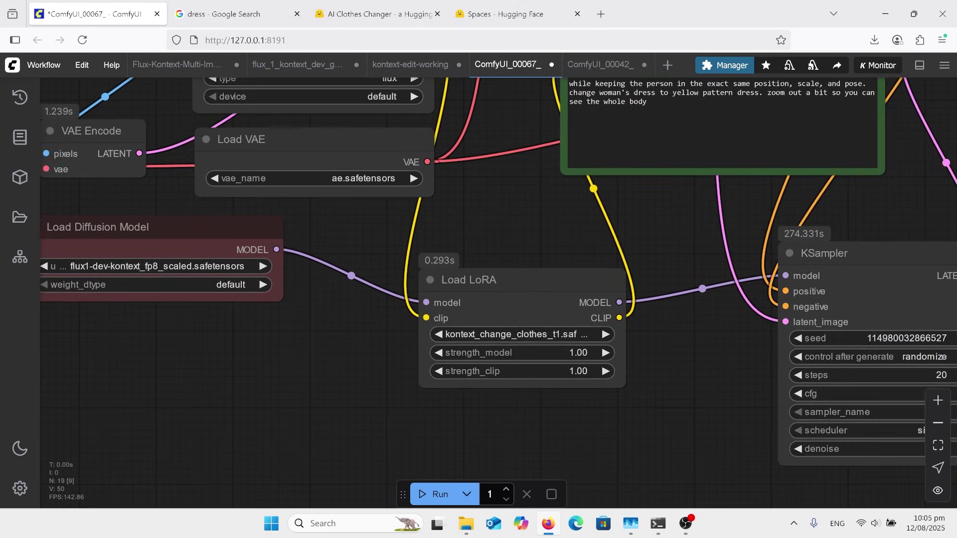
scroll(796, 424, "down", 5)
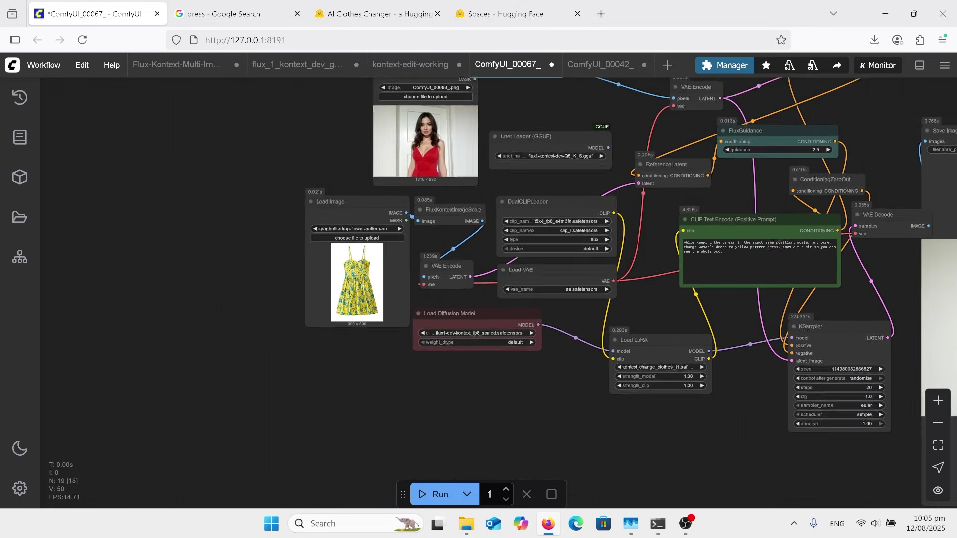
scroll(754, 401, "up", 5)
left_click(675, 389)
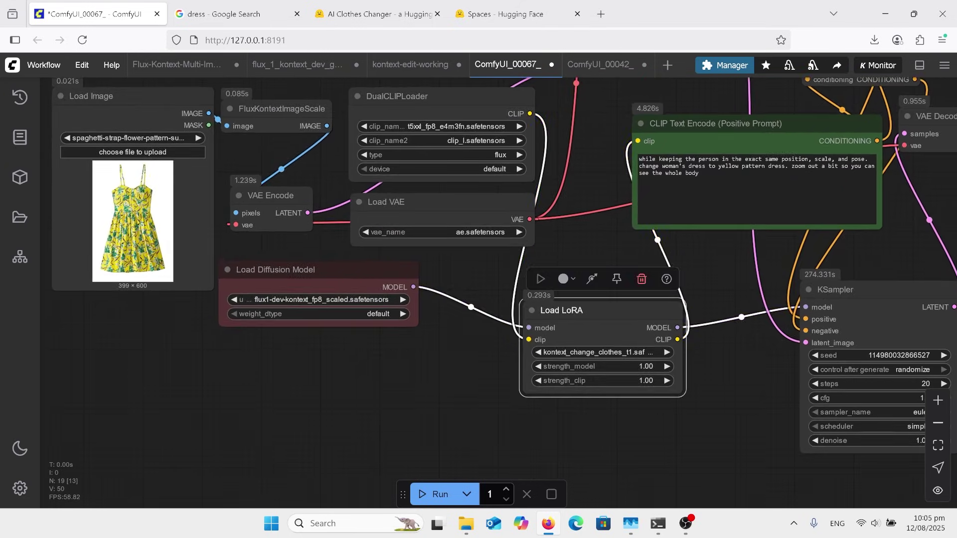
scroll(697, 401, "up", 3)
scroll(696, 387, "up", 4)
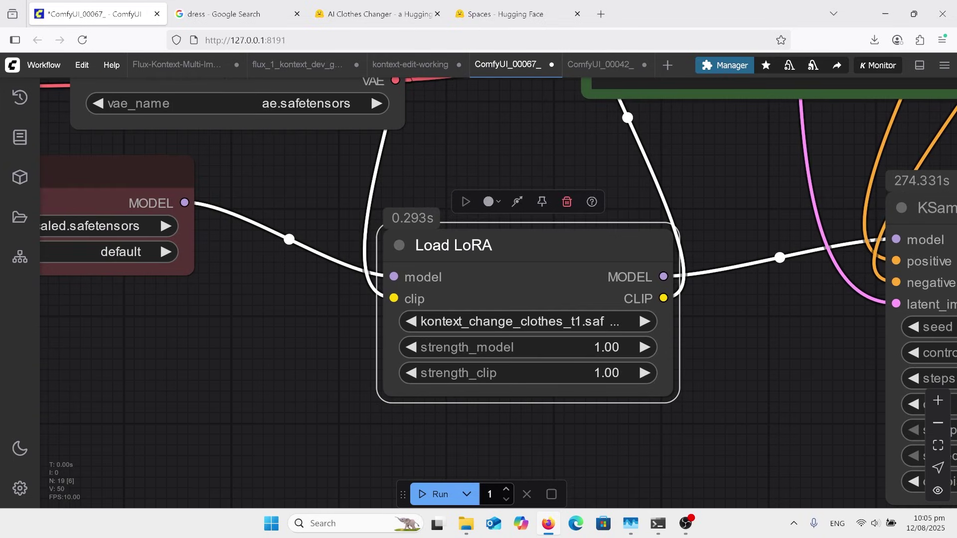
scroll(603, 379, "down", 8)
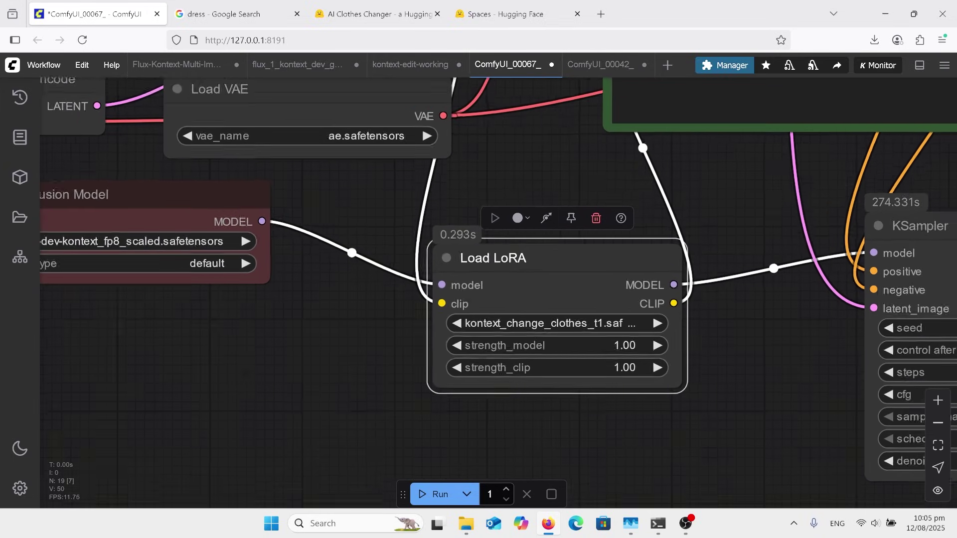
Read the CLIP Text Encode positive prompt that changes the woman's dress to the yellow pattern dress.
scroll(416, 473, "down", 3)
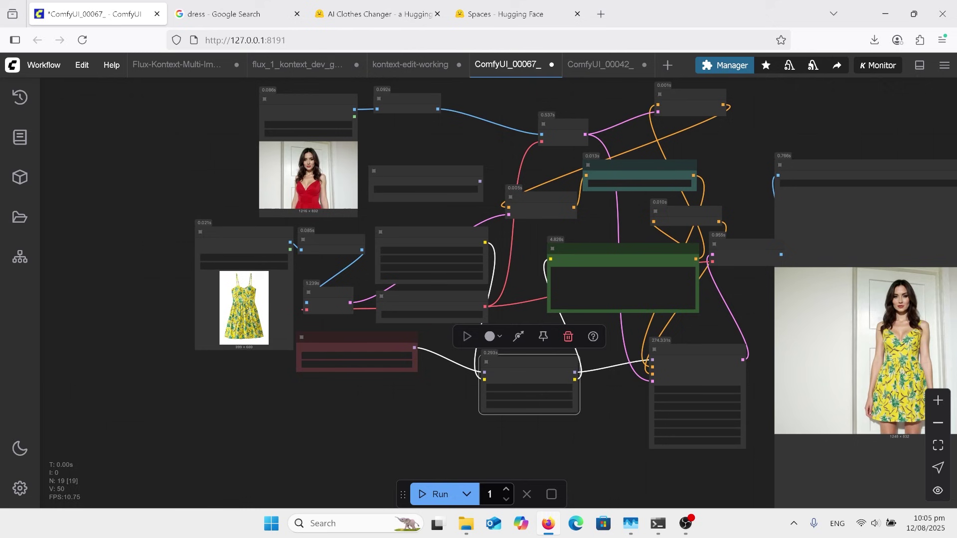
scroll(670, 291, "up", 9)
scroll(703, 255, "up", 1)
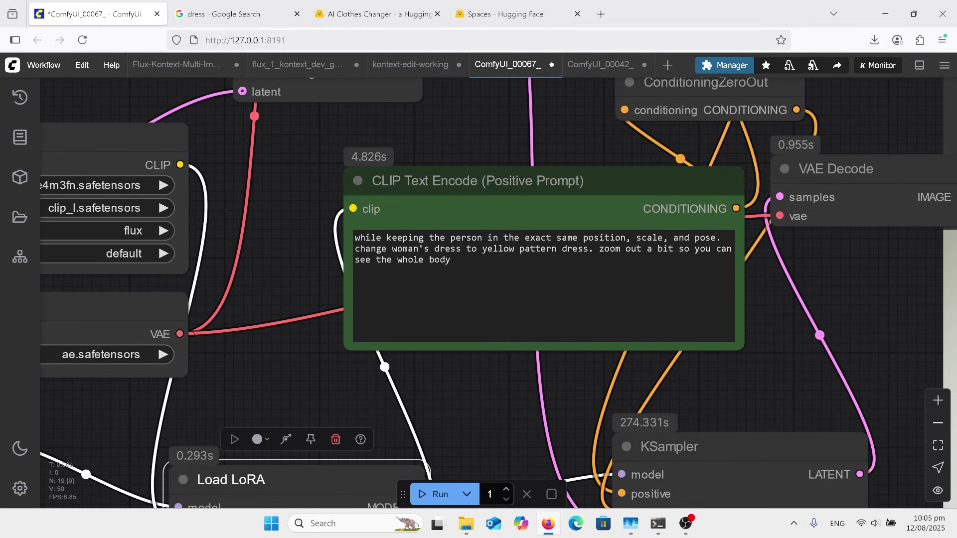
Examine the generated image in the Save Image node alongside the KSampler settings.
scroll(320, 232, "down", 12)
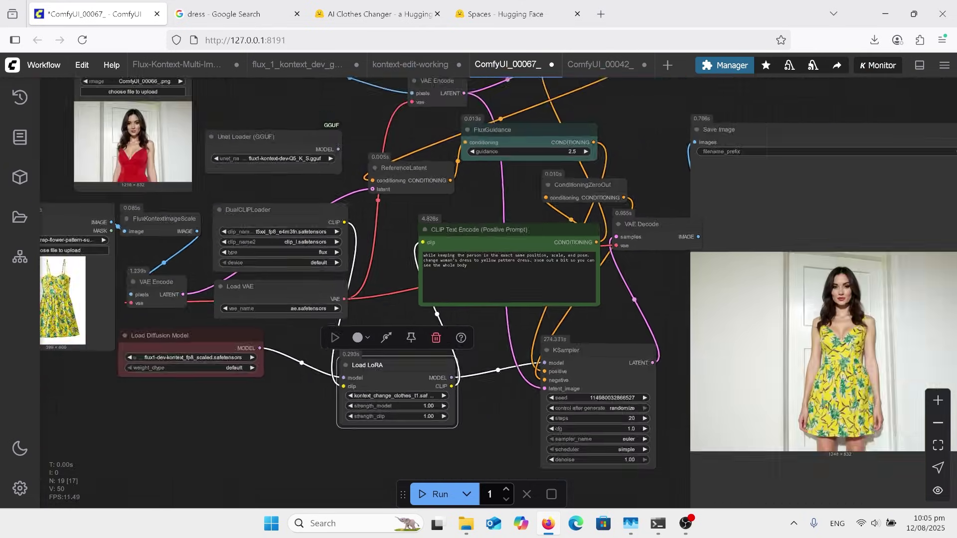
scroll(668, 327, "up", 10)
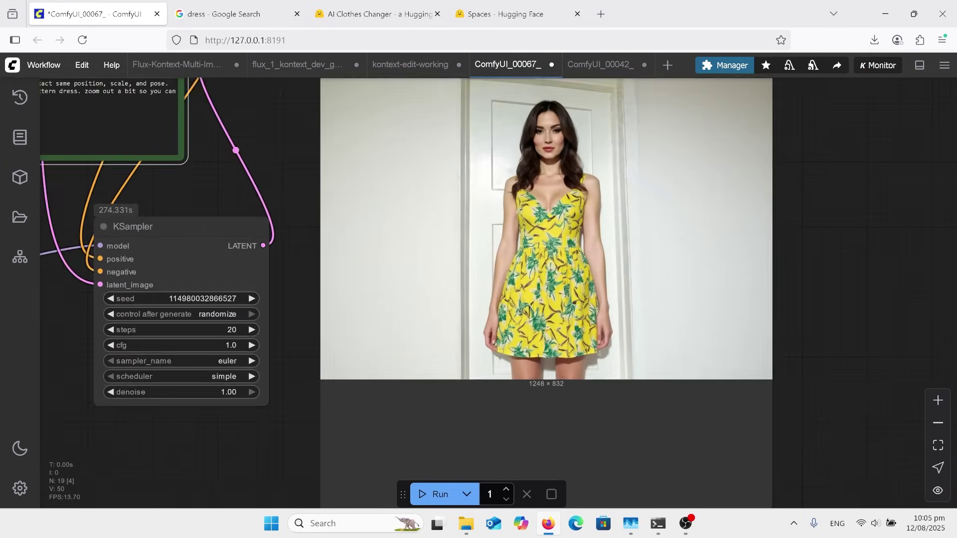
left_click(623, 348)
scroll(623, 349, "down", 2)
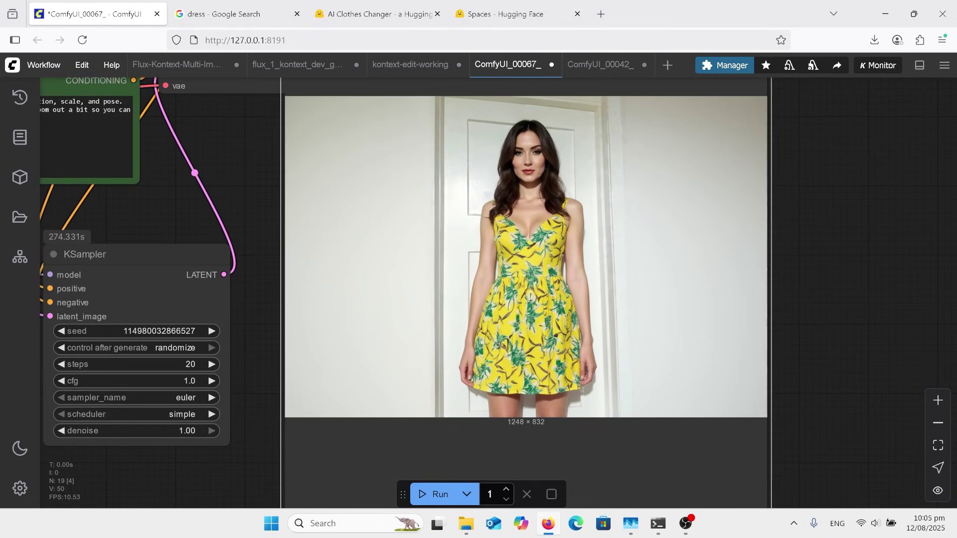
scroll(866, 322, "down", 3)
scroll(806, 314, "down", 3)
left_click_drag(806, 318, 929, 373)
scroll(930, 374, "up", 1)
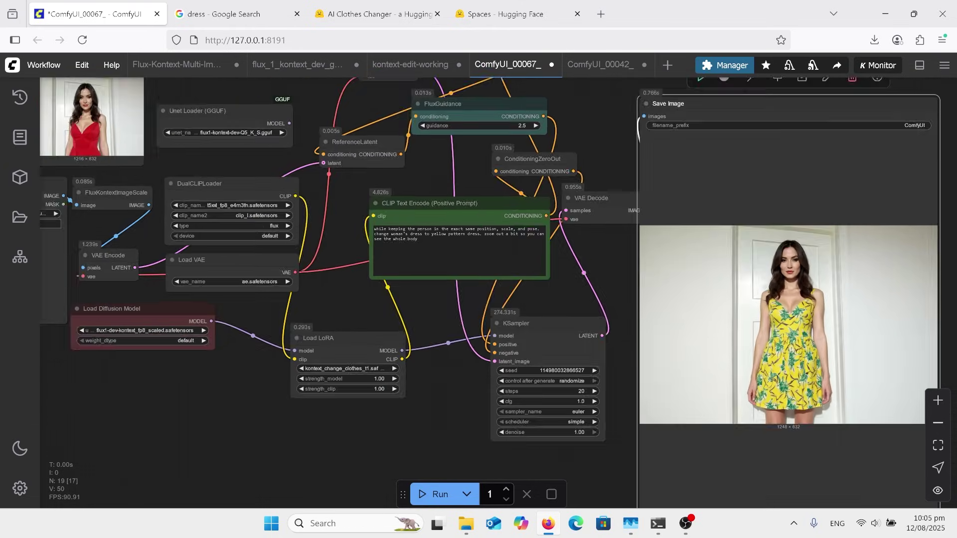
Compare the source flower-pattern dress image with the dress worn by the woman in the generated result.
scroll(926, 383, "down", 5)
scroll(398, 341, "up", 9)
scroll(201, 174, "down", 1)
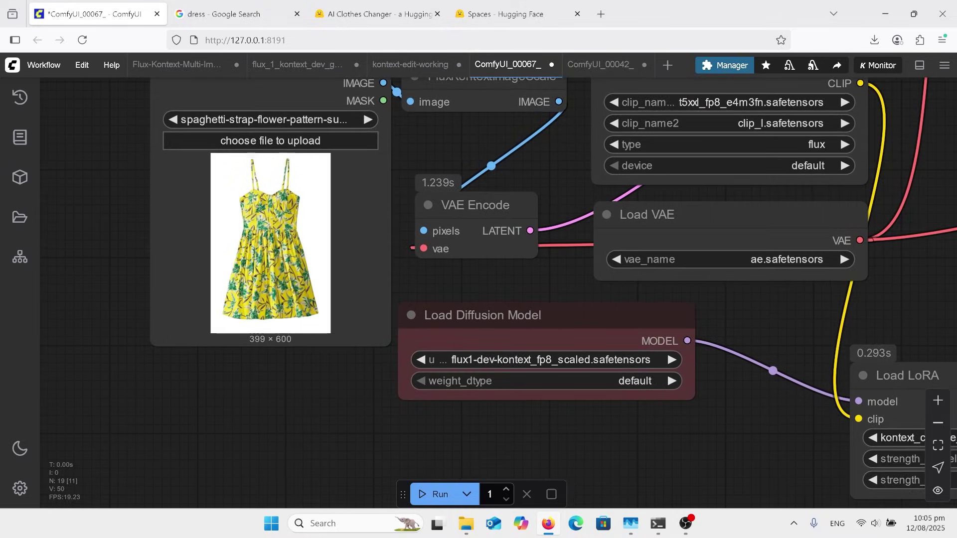
scroll(86, 212, "down", 7)
left_click(172, 209)
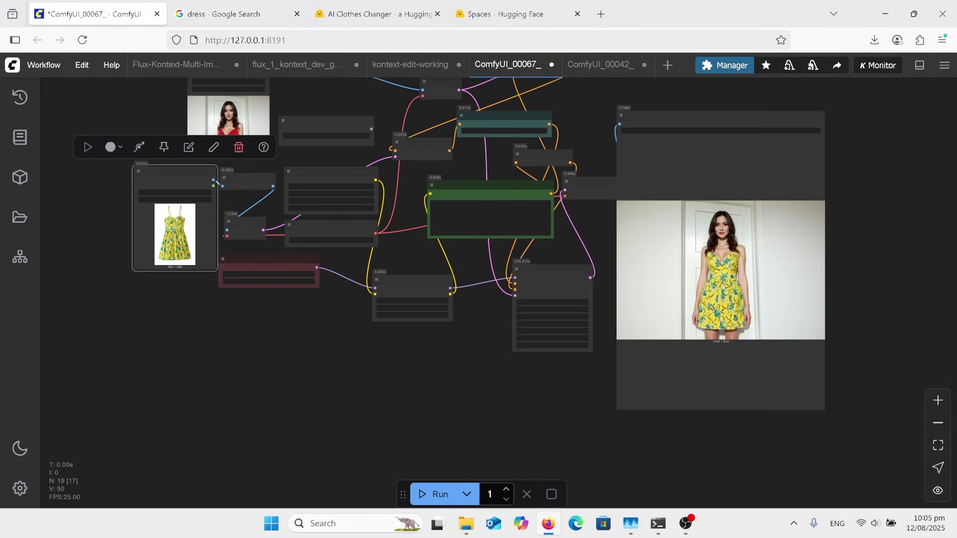
scroll(791, 282, "up", 10)
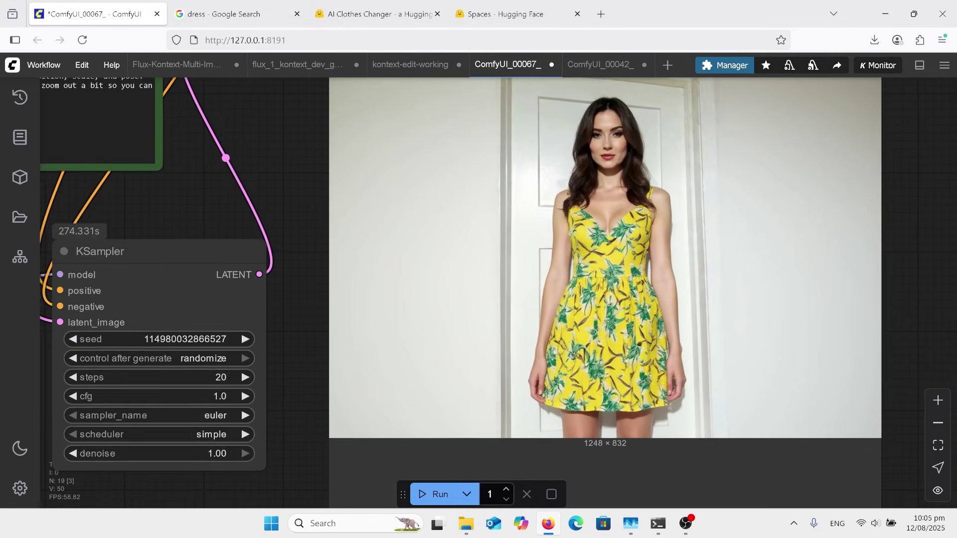
Review the dress-swapping workflow from the yellow dress Load Image node through to the Save Image result.
scroll(760, 402, "down", 2)
scroll(849, 344, "down", 7)
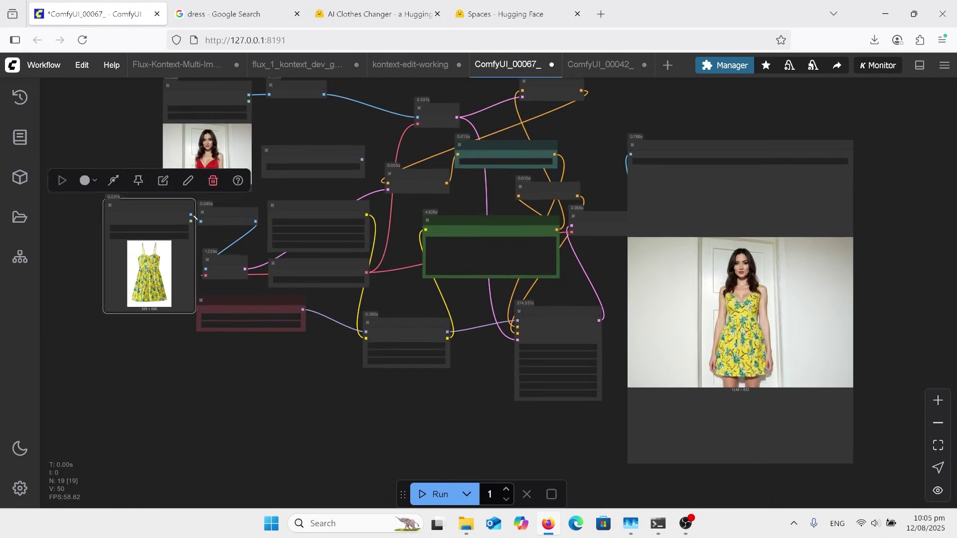
scroll(837, 294, "down", 1)
left_click(838, 294)
scroll(262, 204, "up", 6)
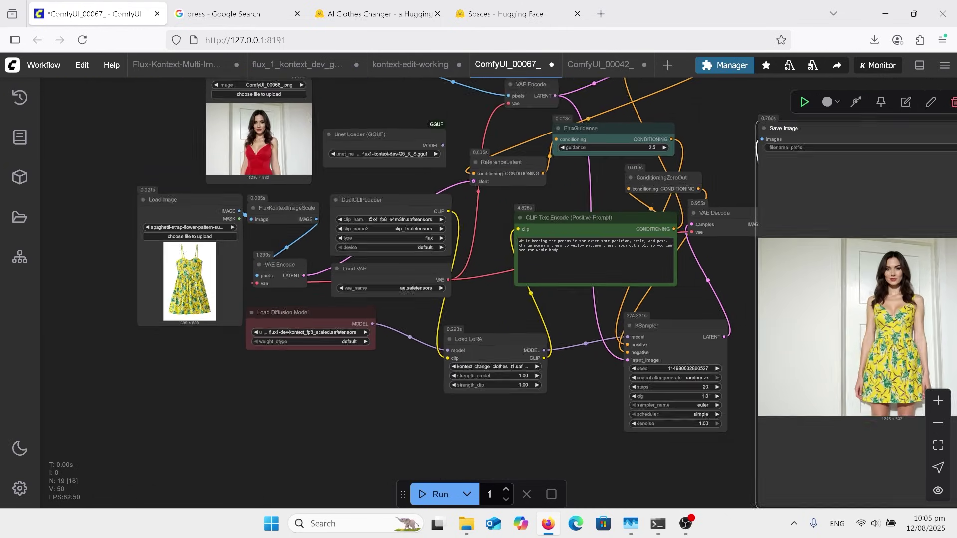
scroll(85, 438, "down", 1)
left_click(159, 191)
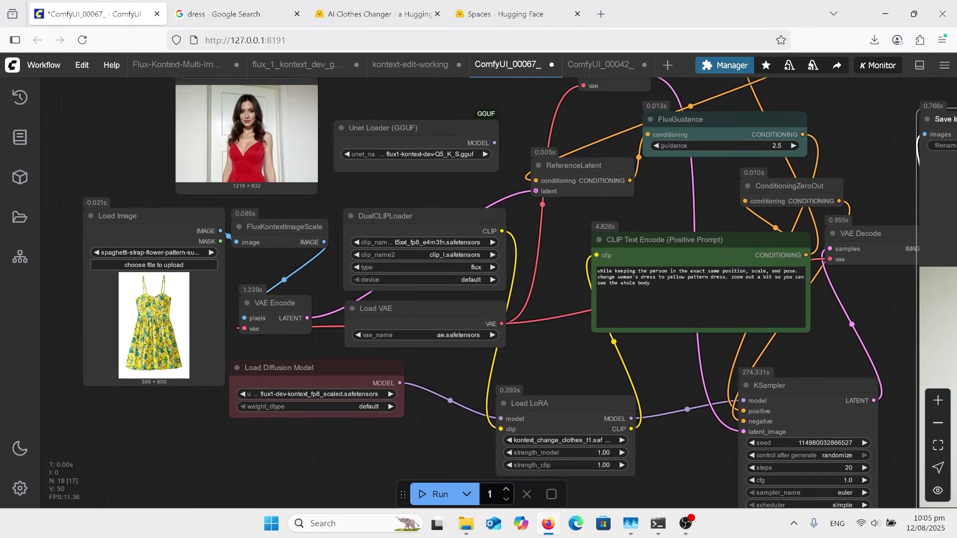
scroll(339, 100, "up", 2)
scroll(209, 263, "up", 2)
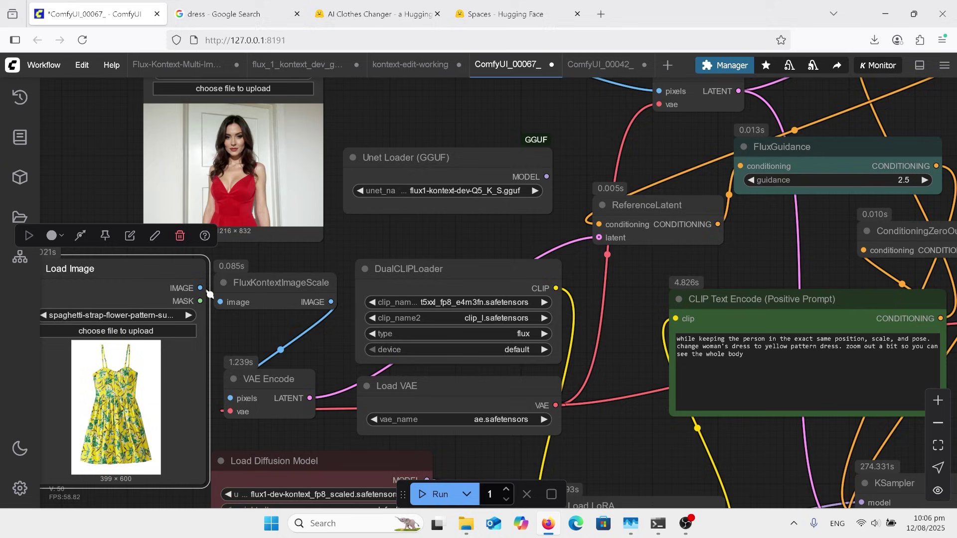
scroll(209, 294, "down", 5)
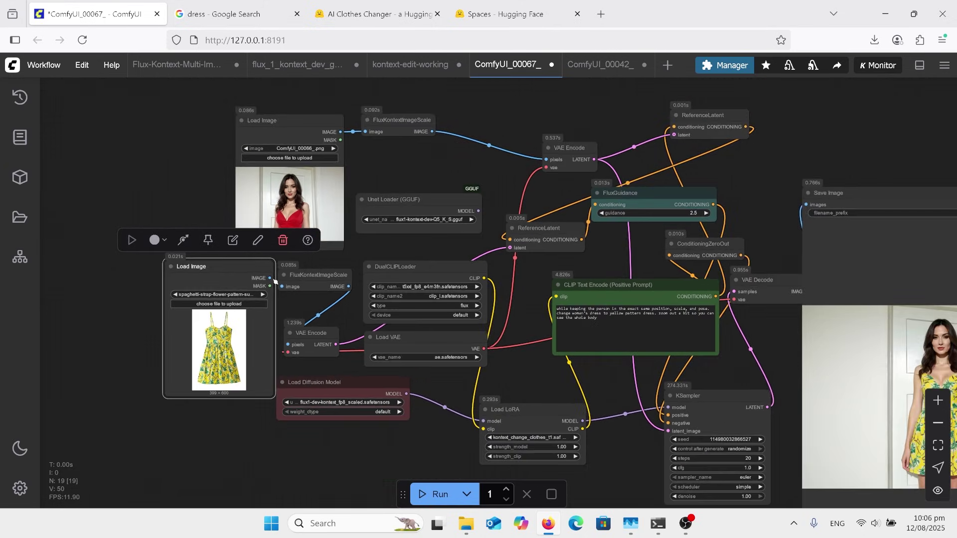
scroll(275, 282, "down", 1)
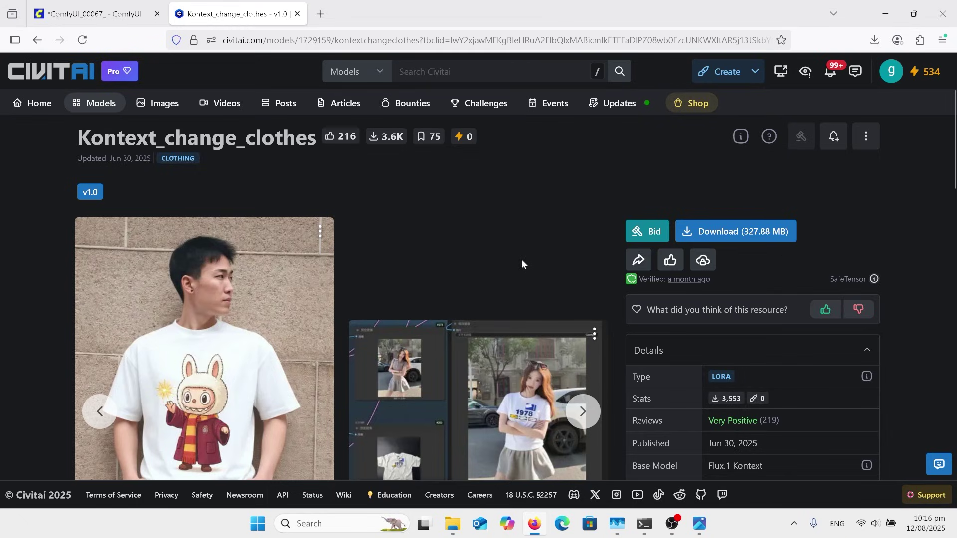
Return to the ComfyUI workflow and compare clothes-topaz-face-upscale-2.6x.png in Photos with the source clothing images in New folder (4).
left_click(111, 16)
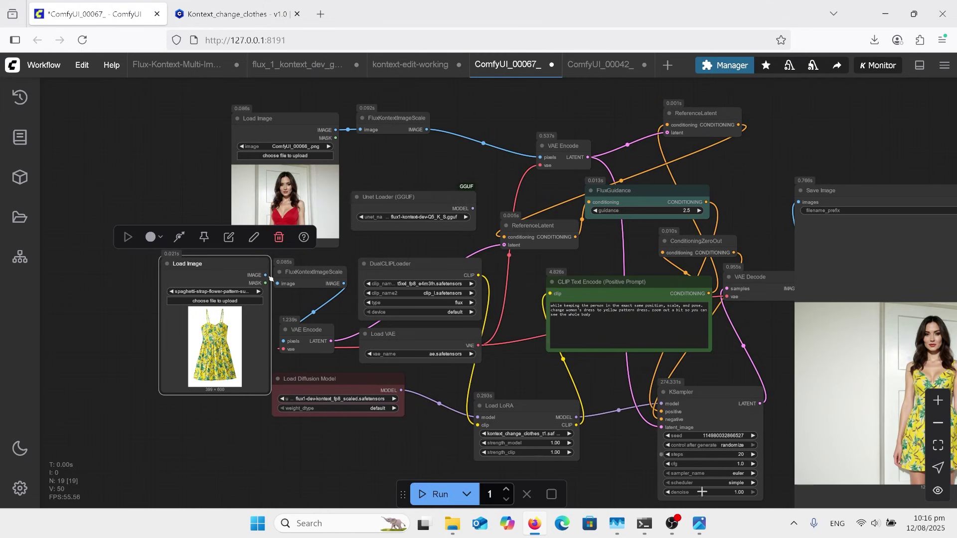
left_click(700, 529)
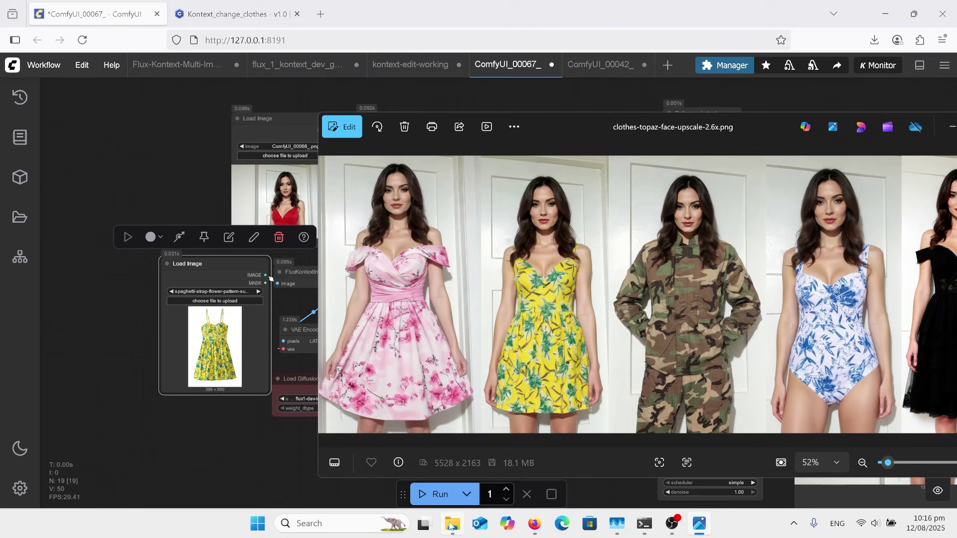
mouse_move(451, 526)
left_click(391, 466)
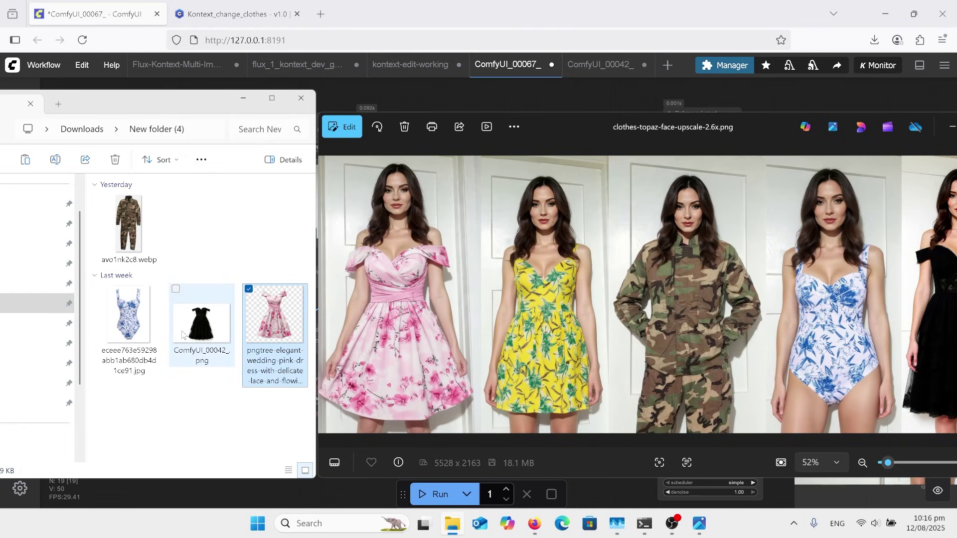
mouse_move(183, 333)
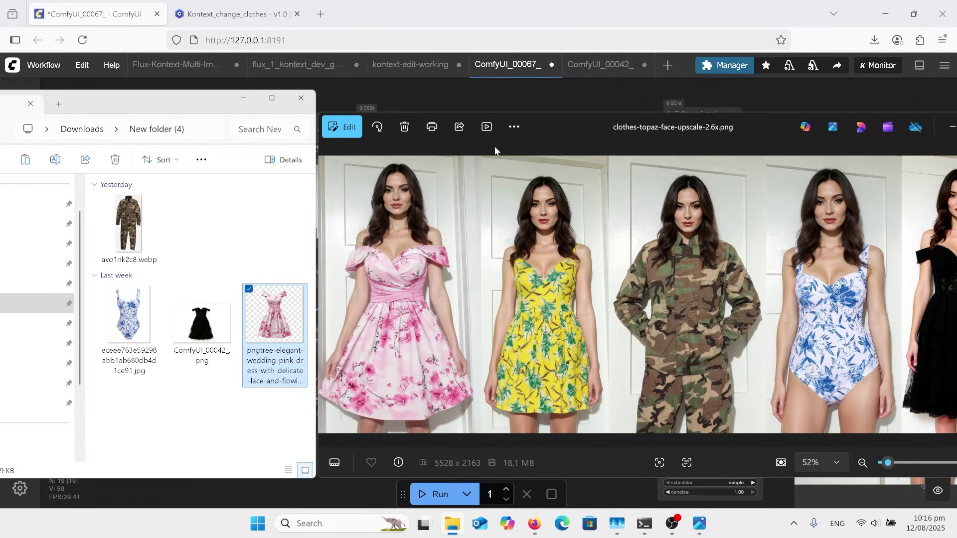
Open the ComfyUI_00042_ workflow and examine its Load Image node holding the photo of the woman in a black gown.
left_click(604, 65)
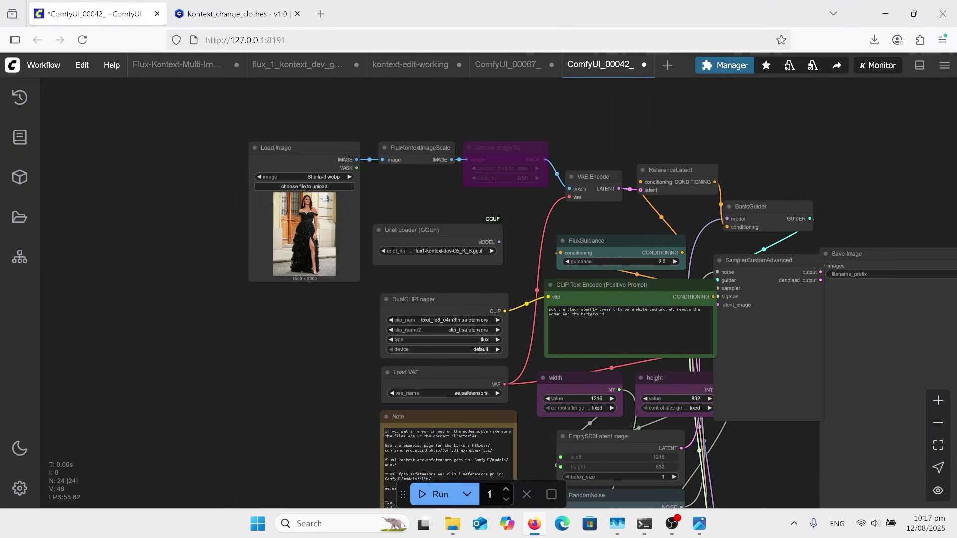
scroll(349, 173, "up", 10)
left_click(304, 164)
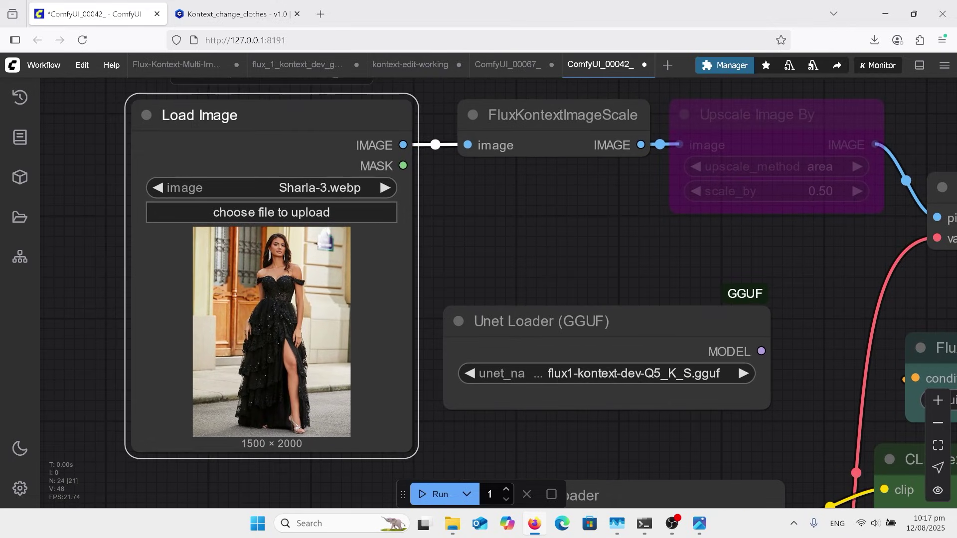
scroll(317, 312, "up", 2)
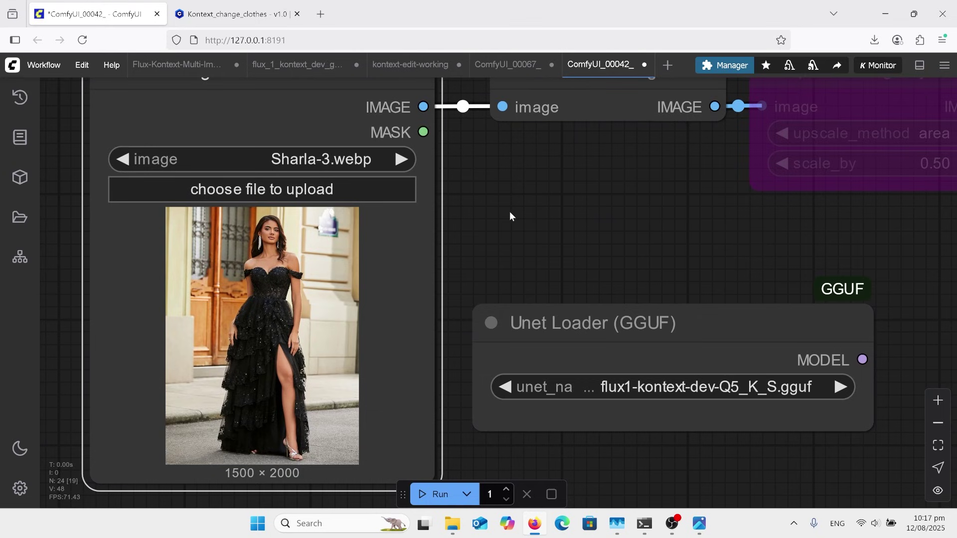
left_click_drag(509, 211, 572, 165)
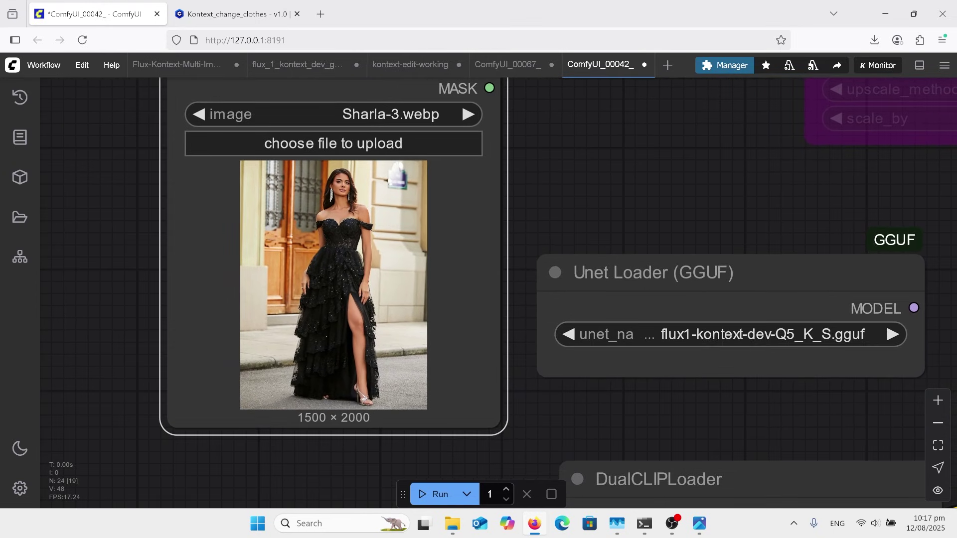
scroll(539, 150, "down", 1)
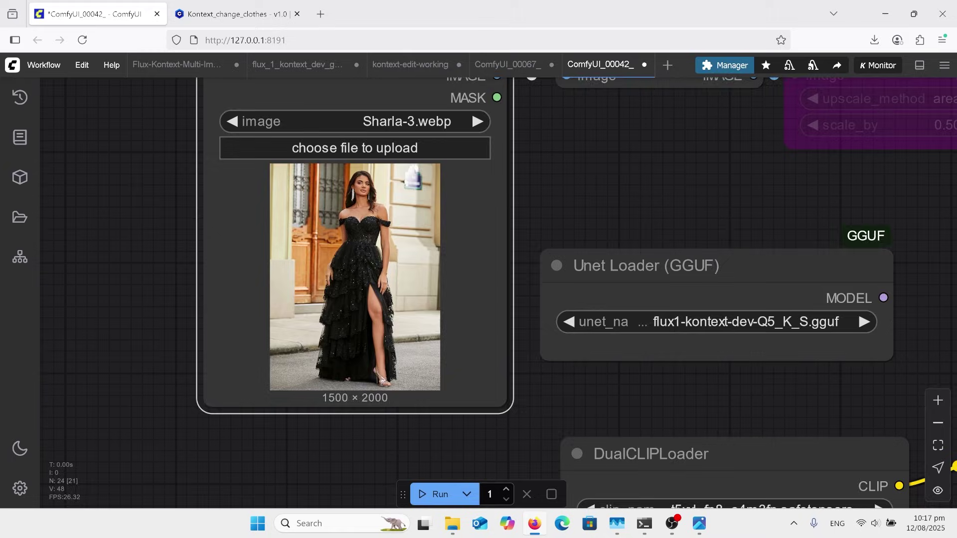
Read the CLIP Text Encode positive prompt that isolates the black sparkly dress on a white background.
scroll(342, 173, "down", 10)
scroll(810, 345, "up", 10)
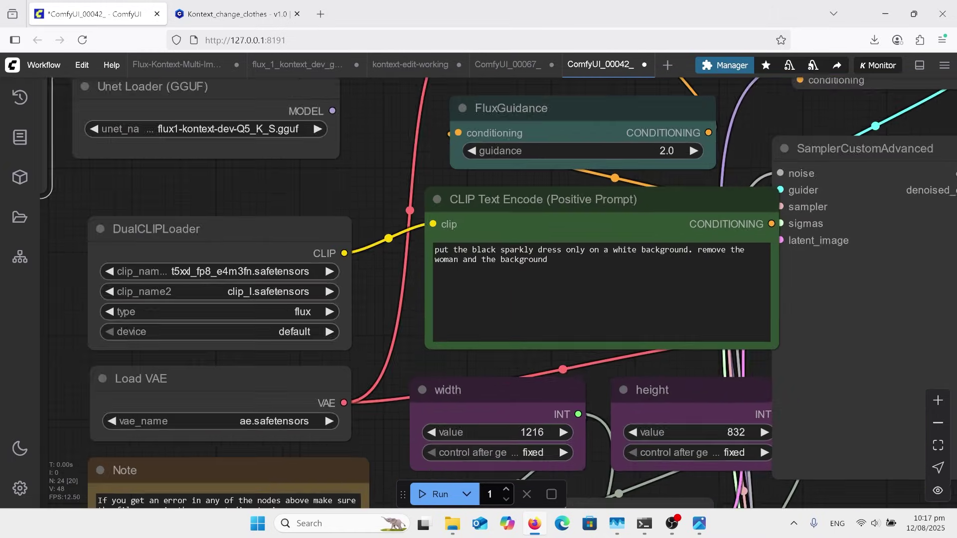
left_click(608, 254)
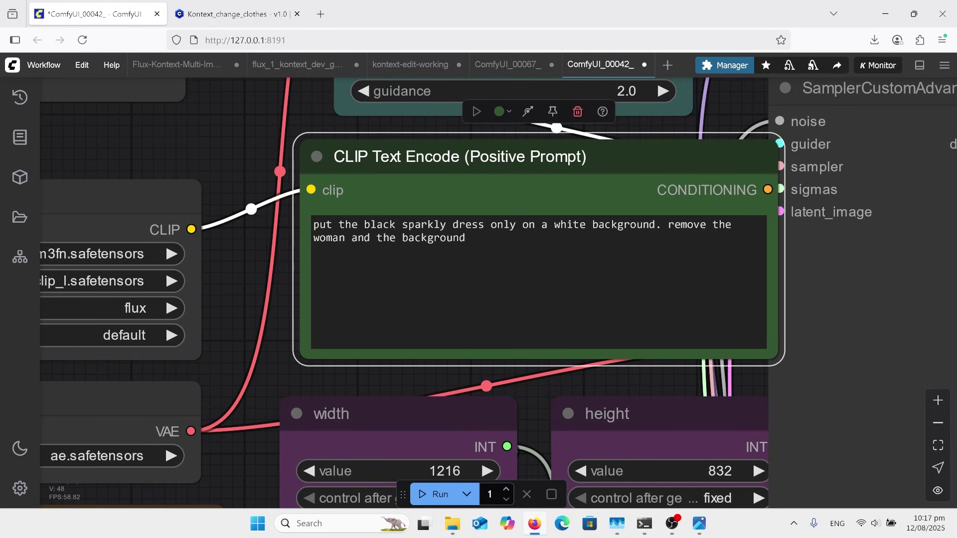
scroll(767, 323, "down", 10)
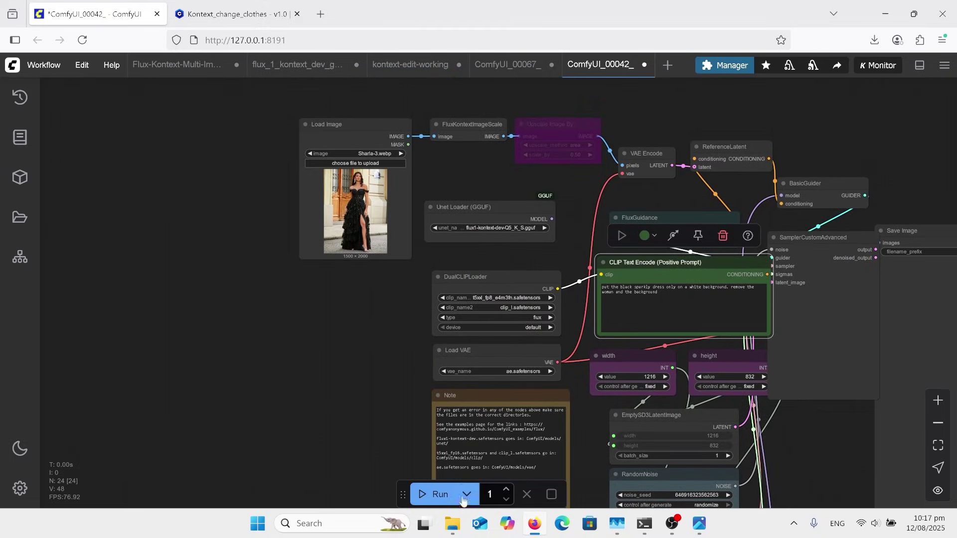
Switch to File Explorer and open the extracted black dress image ComfyUI_00042_.png from New folder (4).
mouse_move(452, 523)
left_click(410, 464)
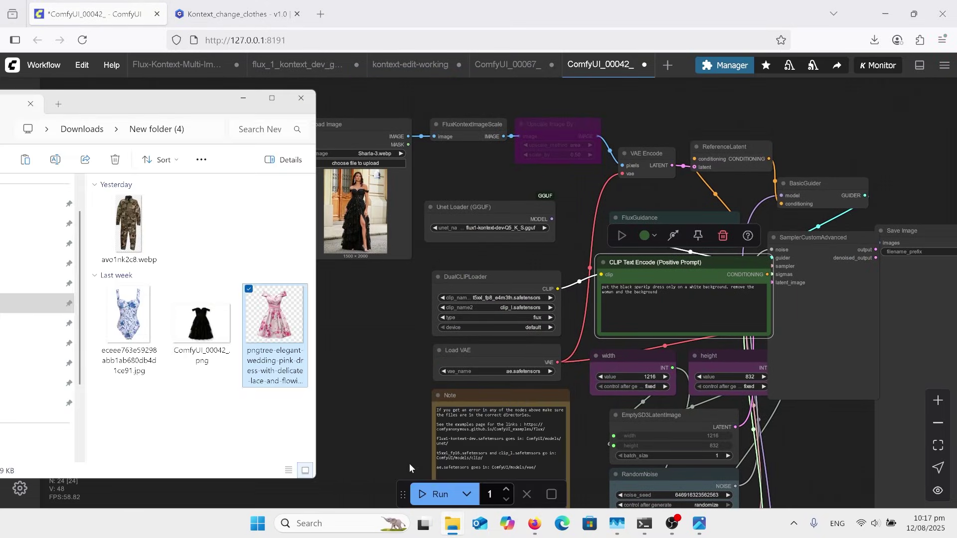
double_click(203, 333)
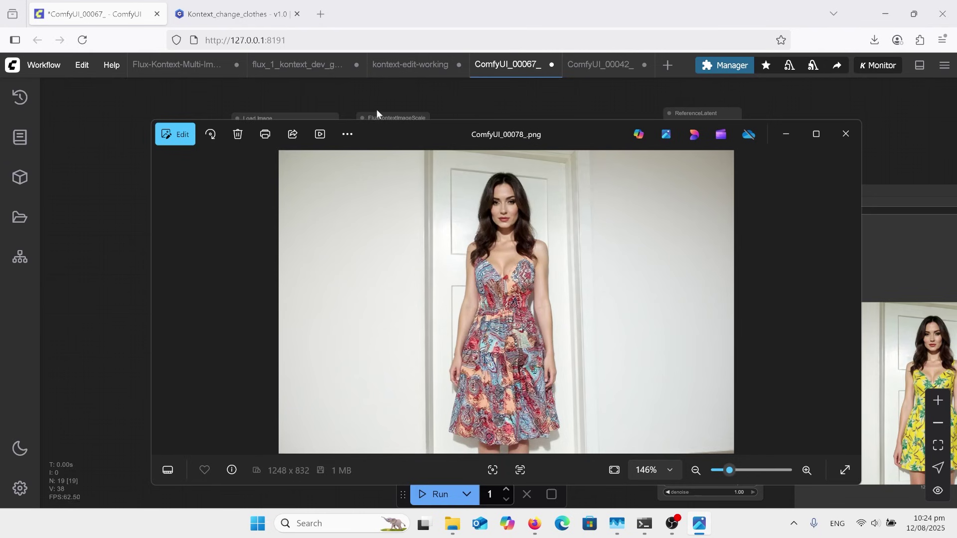
Switch to the flux_1_kontext_dev_grouped workflow and examine the ComfyUI_00090_.png dog character in its first Load Image node.
left_click(308, 66)
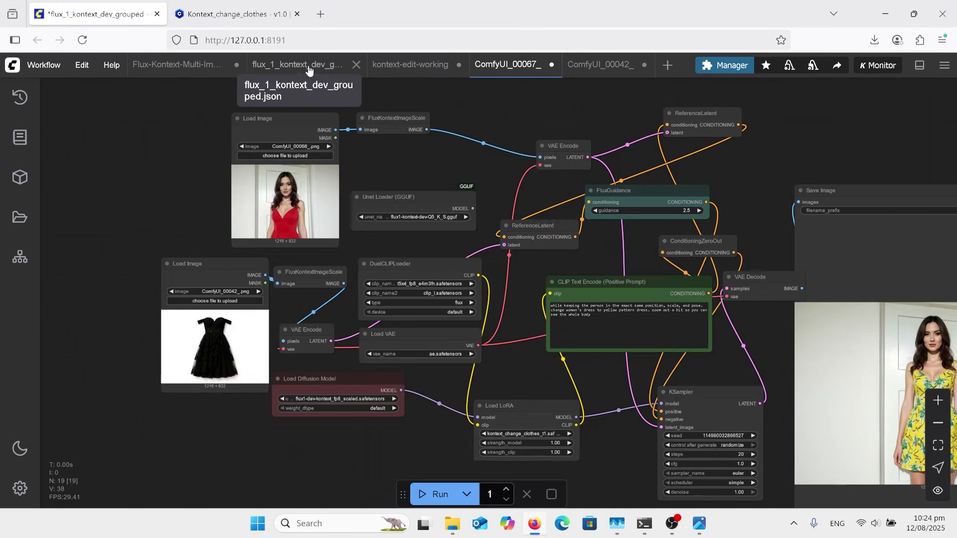
left_click(309, 68)
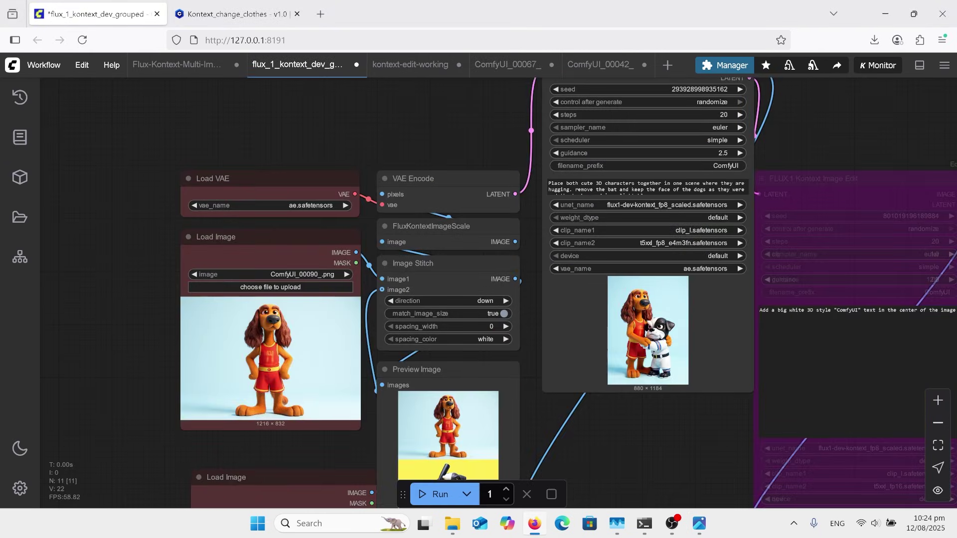
scroll(291, 410, "up", 7)
scroll(491, 175, "down", 3)
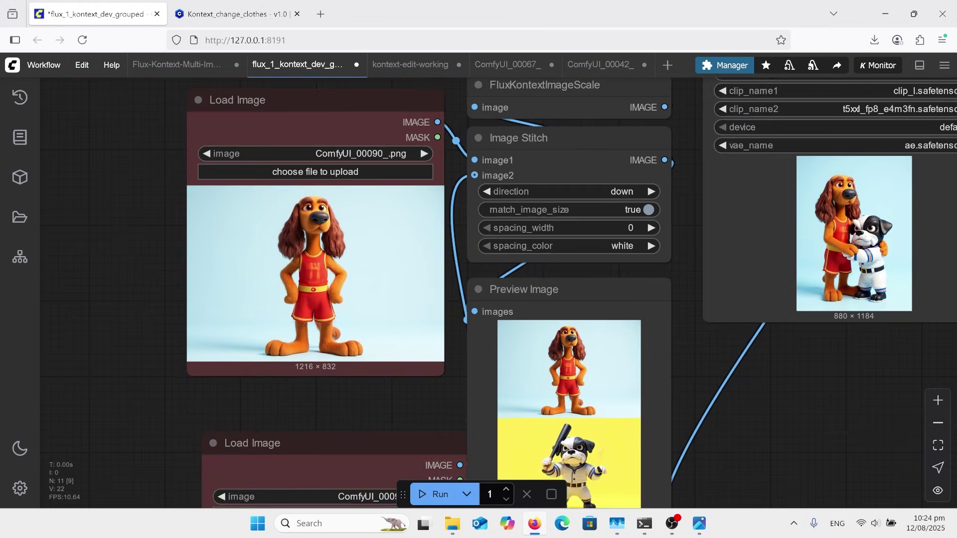
scroll(357, 382, "up", 2)
left_click(313, 249)
scroll(499, 293, "down", 2)
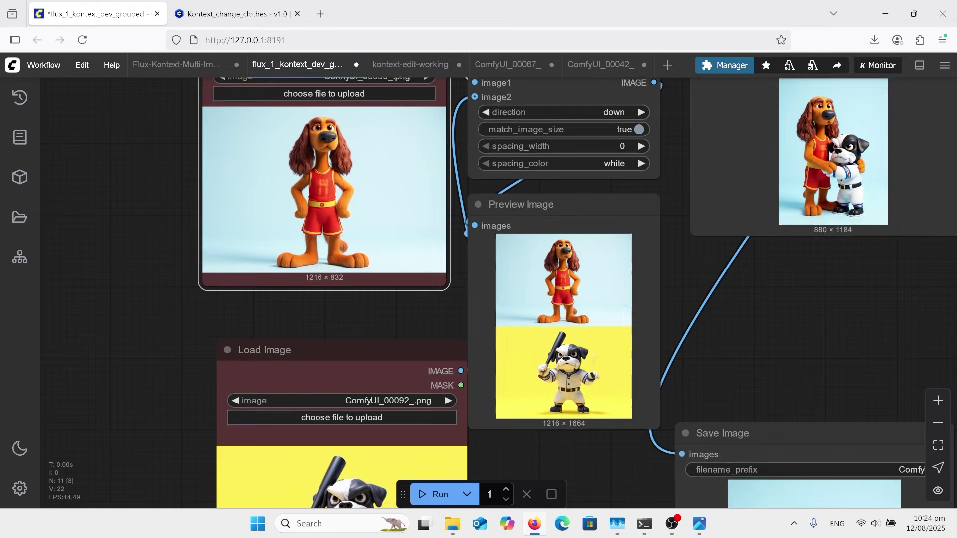
Examine the stitched Preview Image of both dogs together with the second Load Image node holding ComfyUI_00092_.png.
left_click(548, 239)
scroll(498, 293, "up", 2)
scroll(498, 293, "down", 4)
scroll(568, 179, "down", 1)
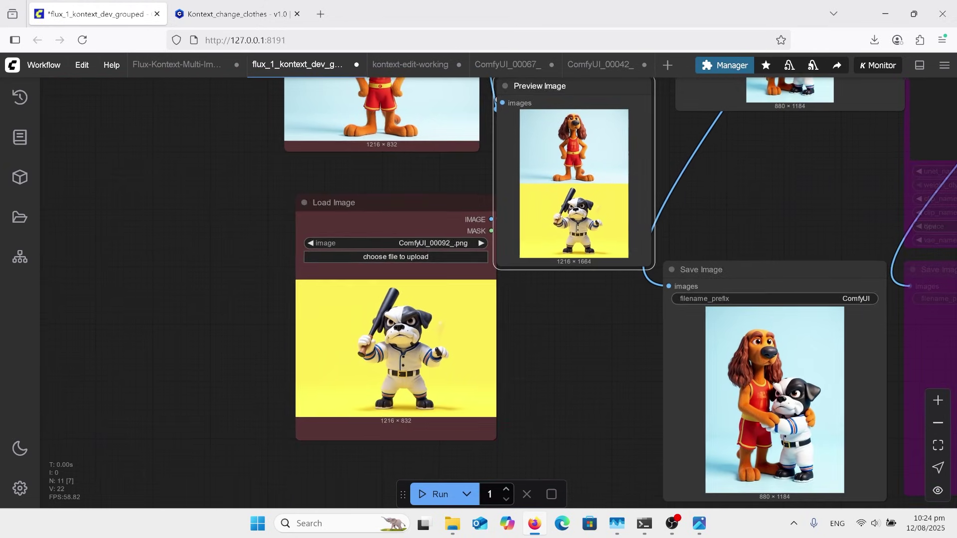
scroll(619, 163, "up", 2)
scroll(544, 394, "down", 3)
scroll(468, 393, "down", 2)
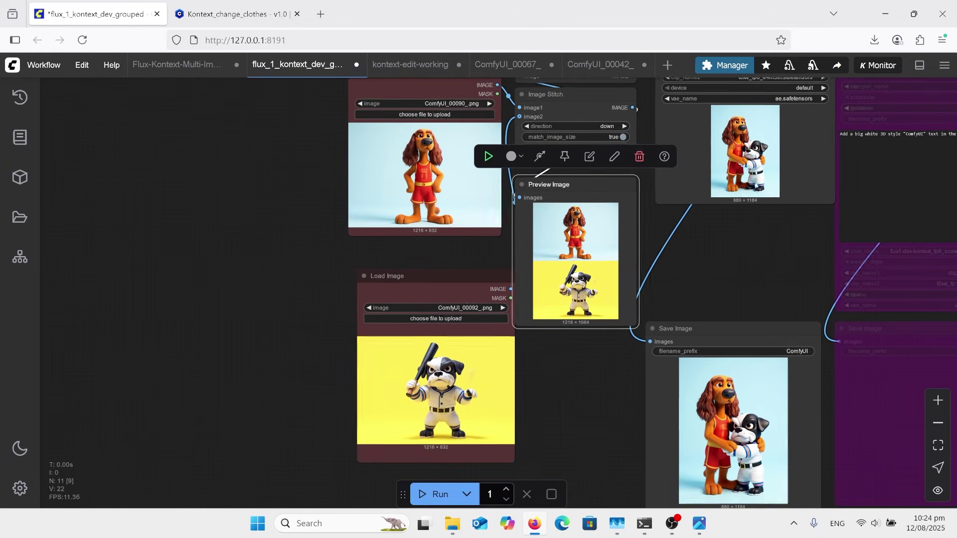
scroll(548, 393, "down", 1)
Read the full prompt in the active Kontext image edit node that places both 3D characters together hugging.
left_click_drag(558, 393, 474, 372)
left_click_drag(558, 389, 481, 404)
scroll(478, 299, "up", 5)
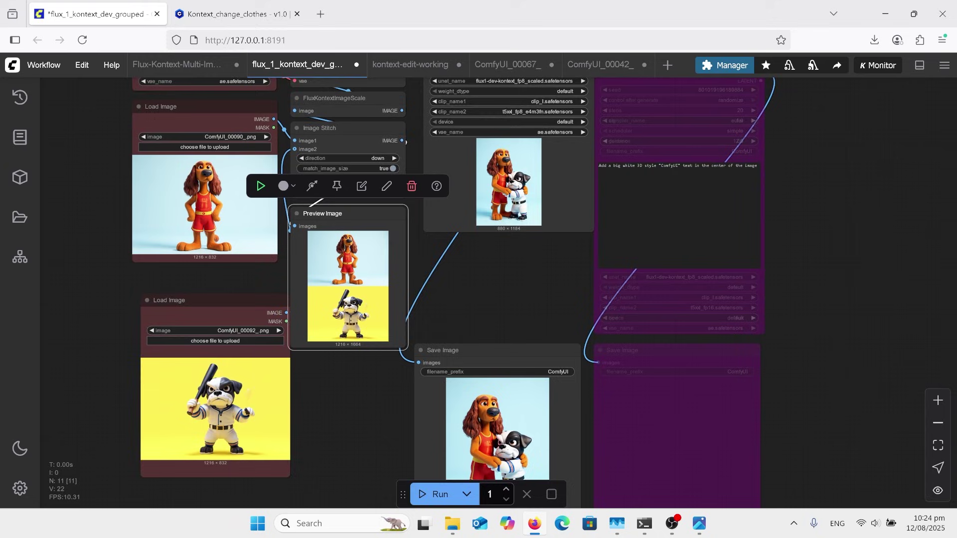
left_click_drag(510, 304, 522, 394)
scroll(522, 393, "down", 2)
scroll(521, 212, "up", 6)
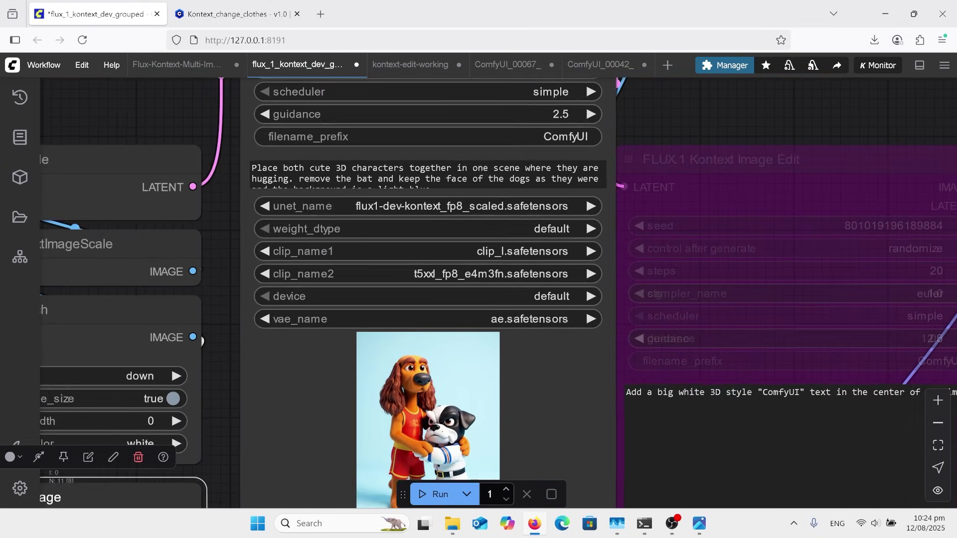
scroll(458, 165, "up", 1)
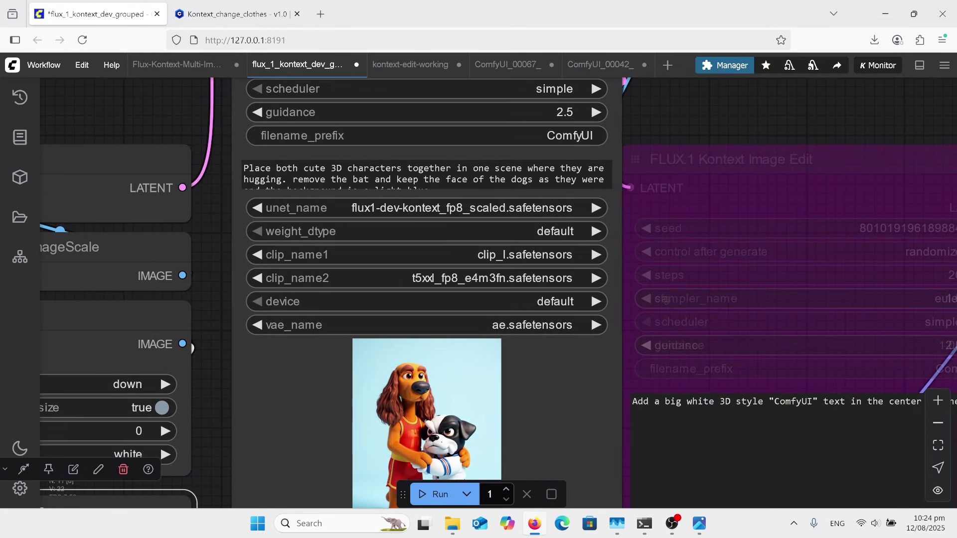
left_click(559, 180)
key("Down")
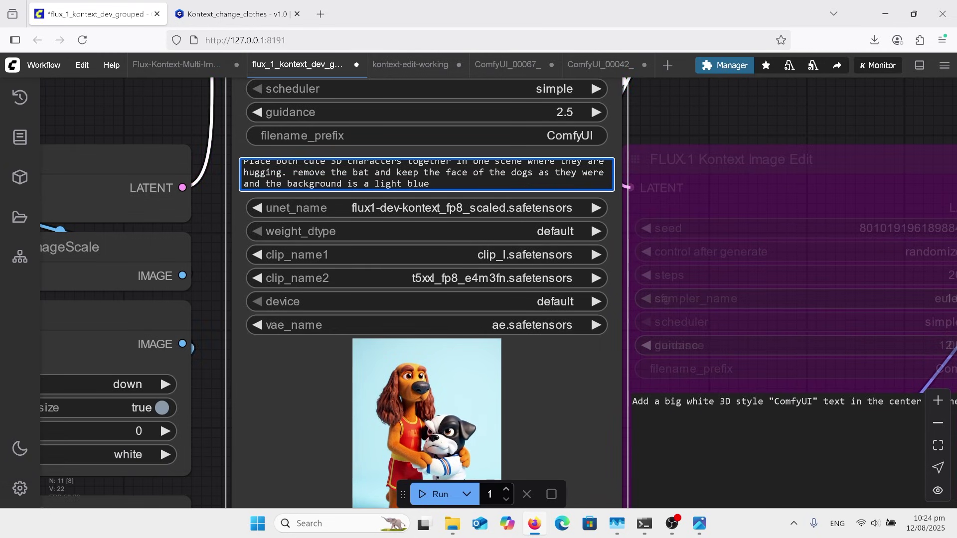
Examine the generated image of the hugging dogs and compare it with the two source character images.
scroll(548, 198, "down", 6)
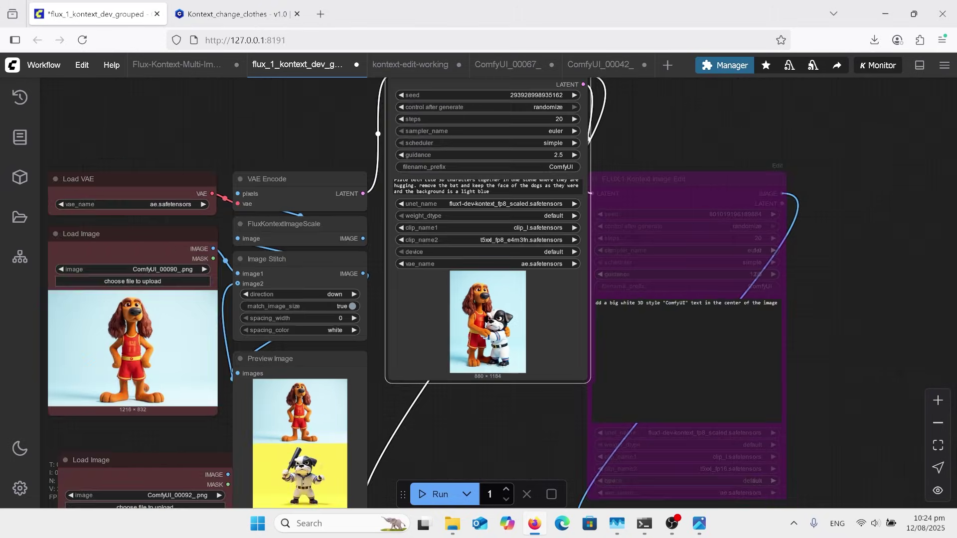
scroll(618, 299, "down", 2)
scroll(618, 299, "up", 8)
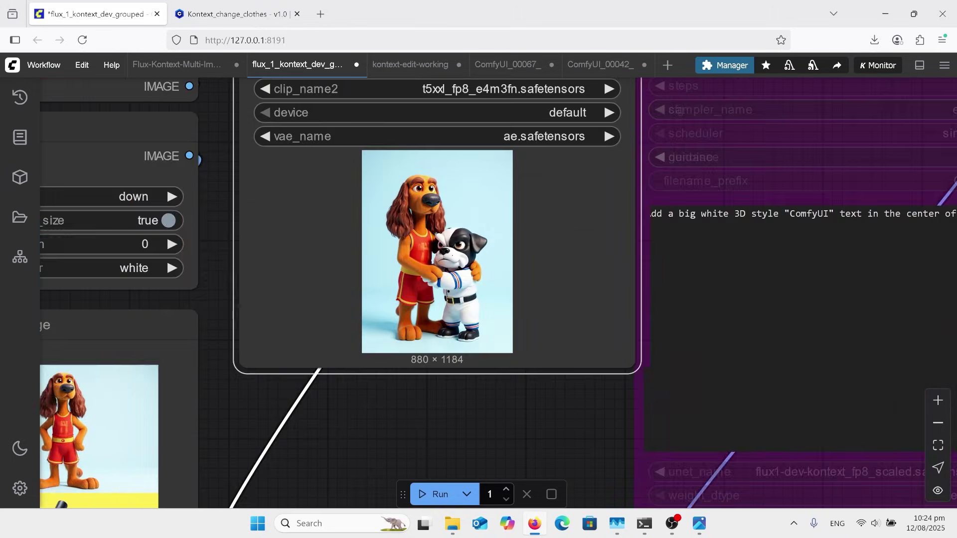
scroll(432, 233, "up", 3)
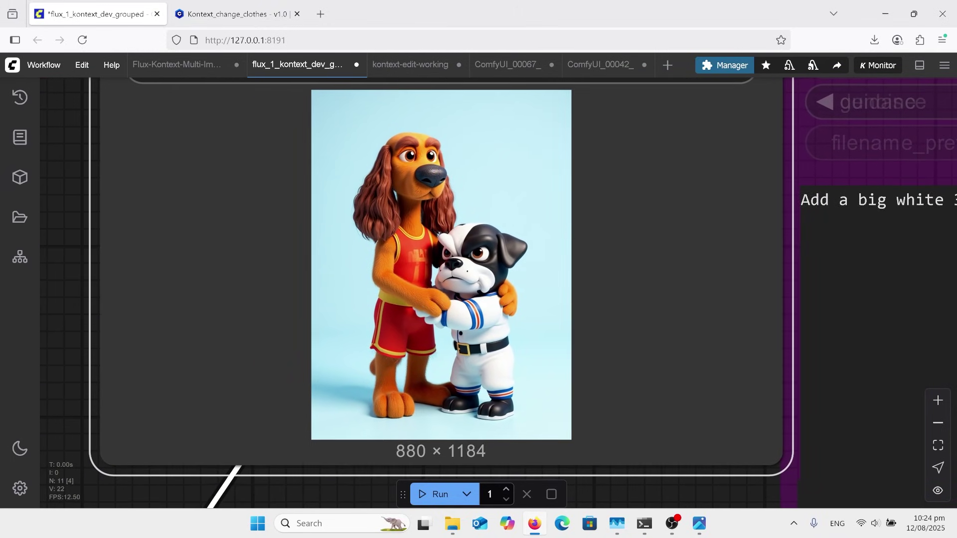
scroll(630, 403, "down", 8)
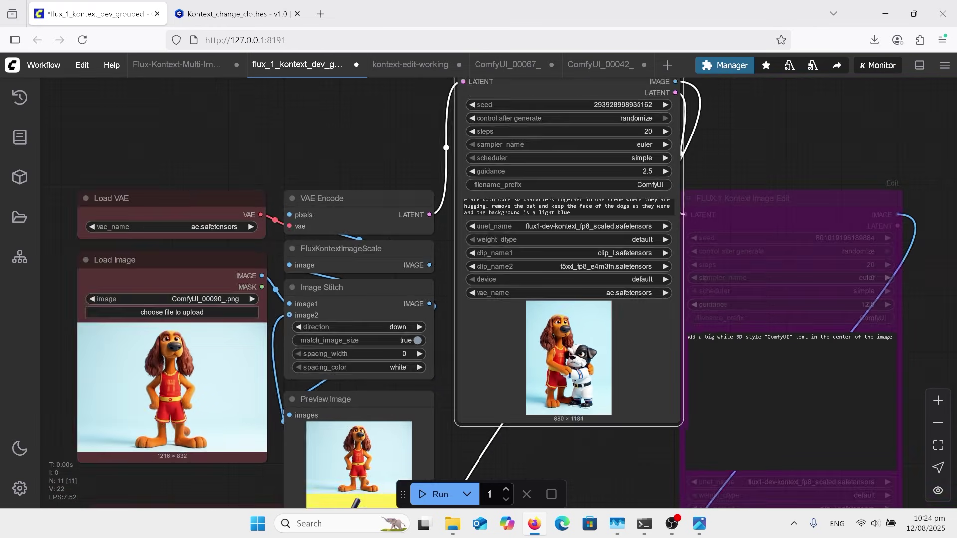
scroll(598, 453, "down", 2)
left_click_drag(598, 453, 655, 369)
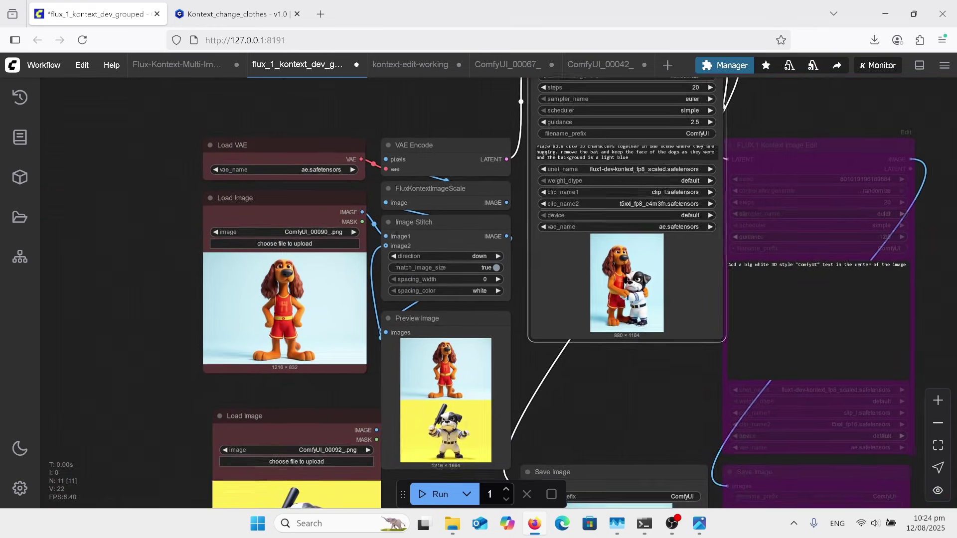
Reread the hugging prompt in the active Kontext image edit node through to its last line about the background.
scroll(653, 274, "up", 1)
scroll(653, 274, "down", 1)
scroll(667, 253, "down", 3)
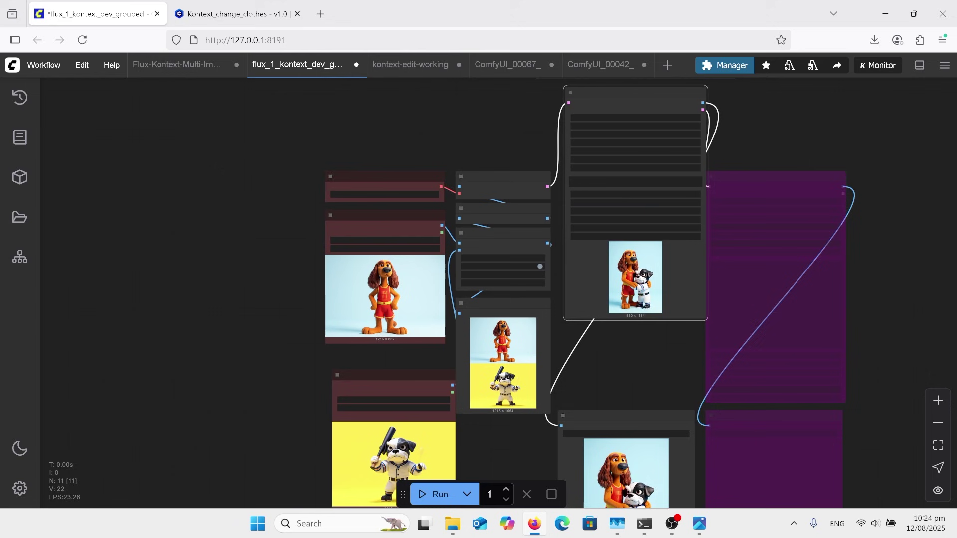
scroll(697, 162, "up", 7)
scroll(696, 150, "up", 1)
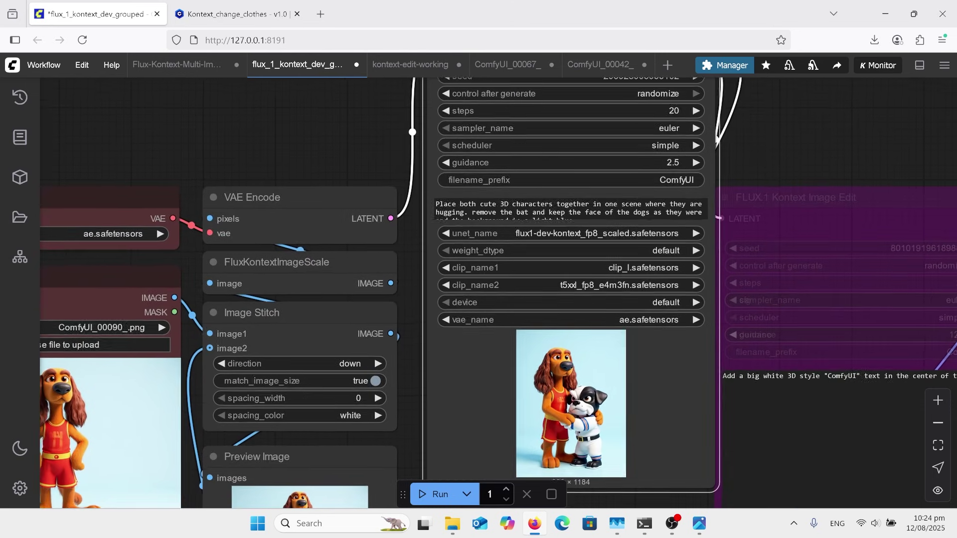
scroll(589, 409, "down", 2)
scroll(747, 80, "up", 2)
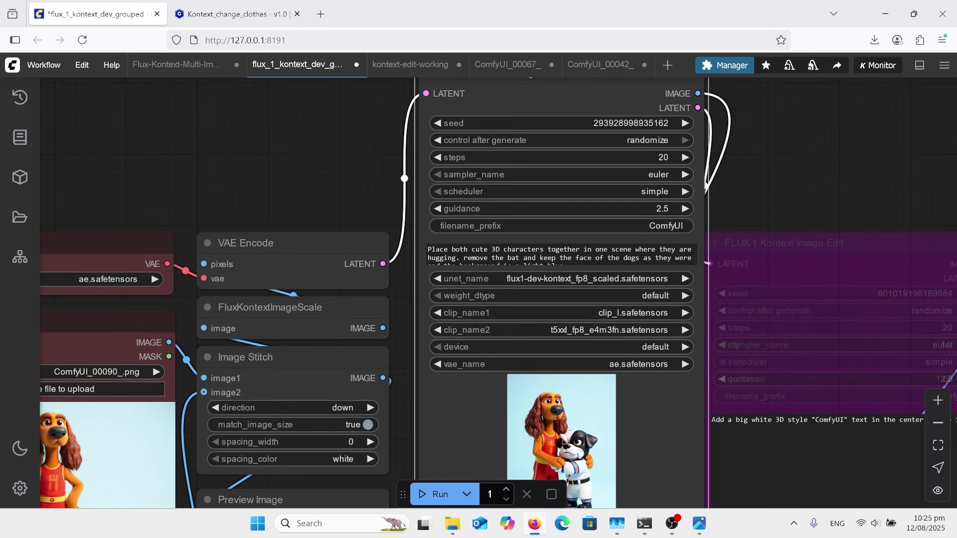
scroll(656, 269, "up", 1)
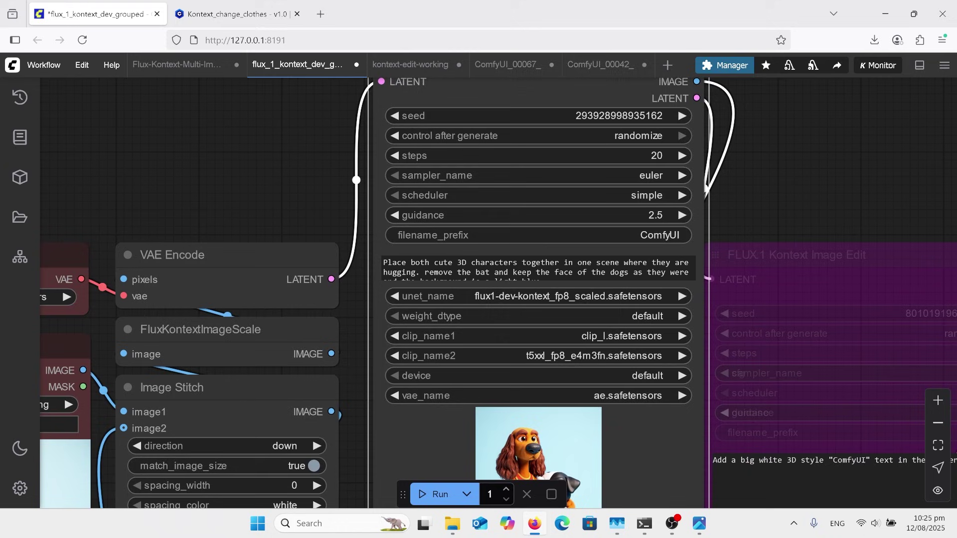
left_click(662, 271)
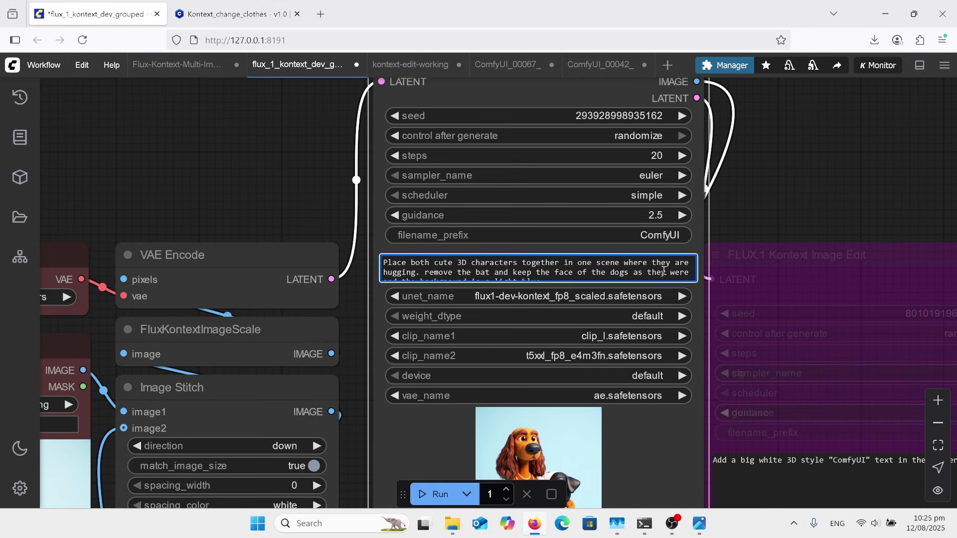
key("Down")
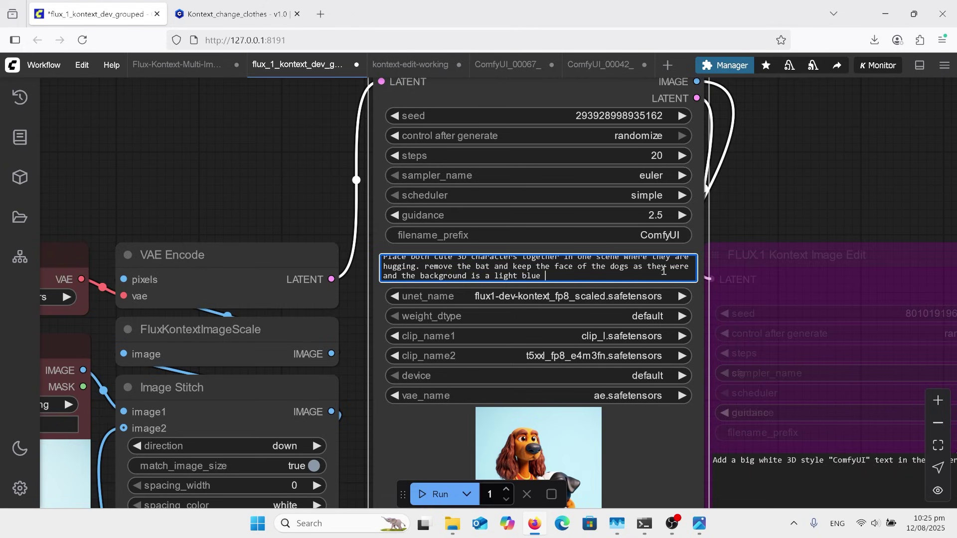
Review the hugging dogs result beside its two source images and the stitched preview across the whole workflow.
scroll(570, 431, "up", 4)
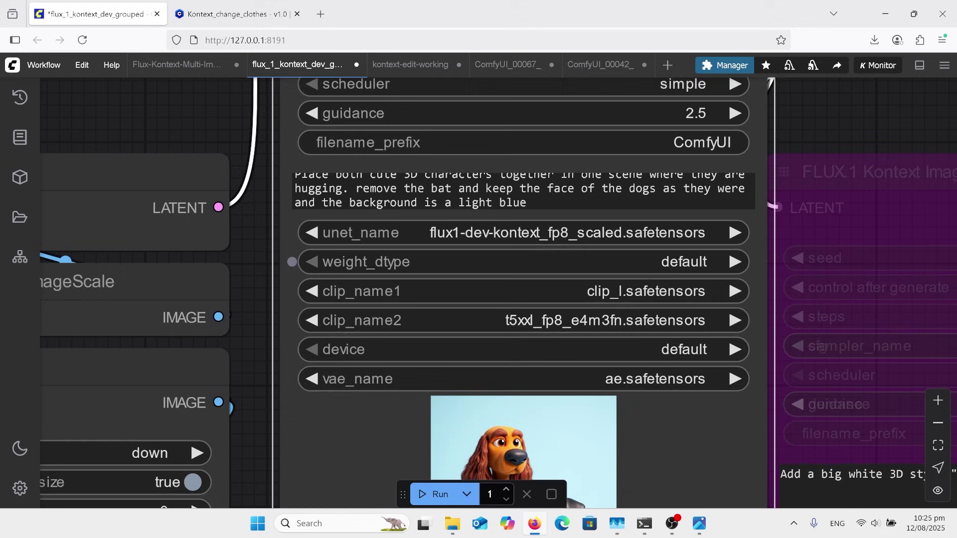
scroll(571, 430, "down", 4)
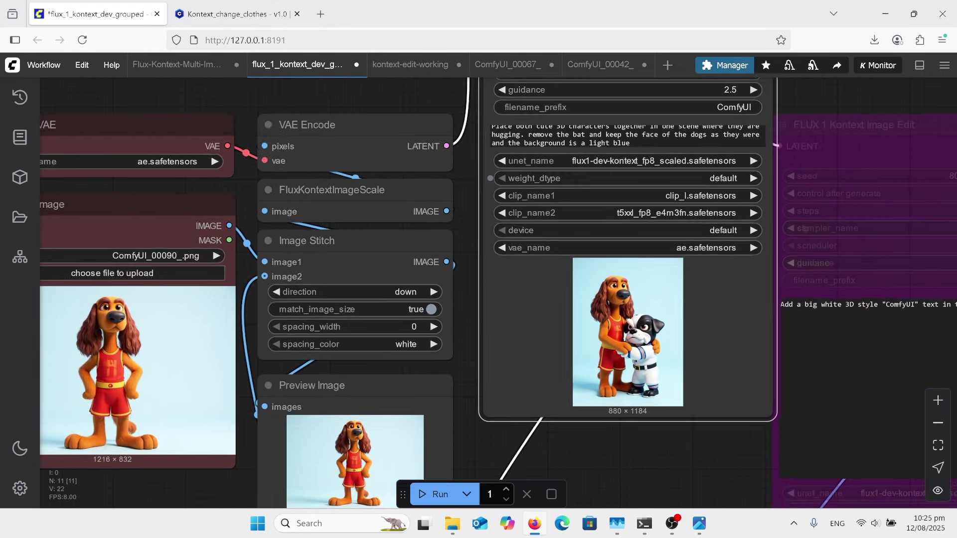
scroll(418, 291, "down", 2)
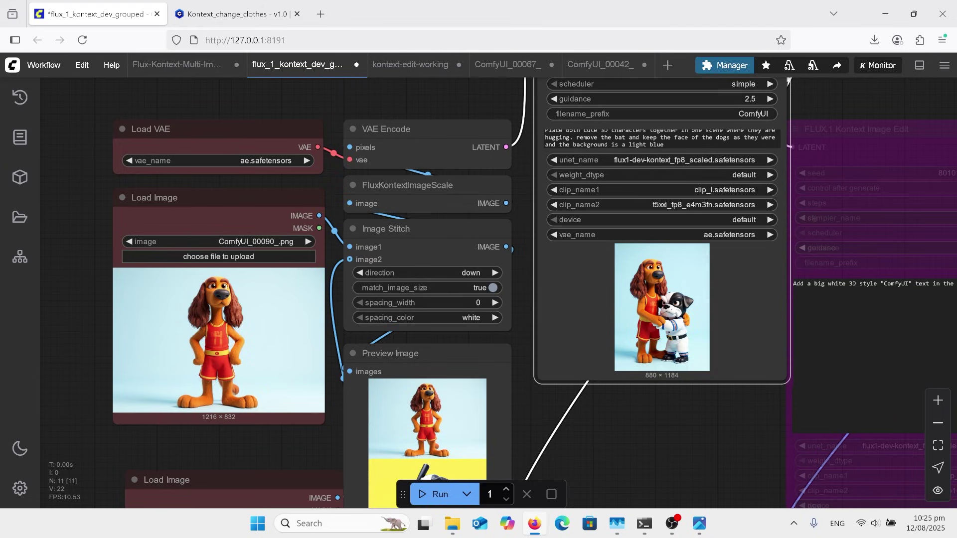
scroll(565, 207, "down", 7)
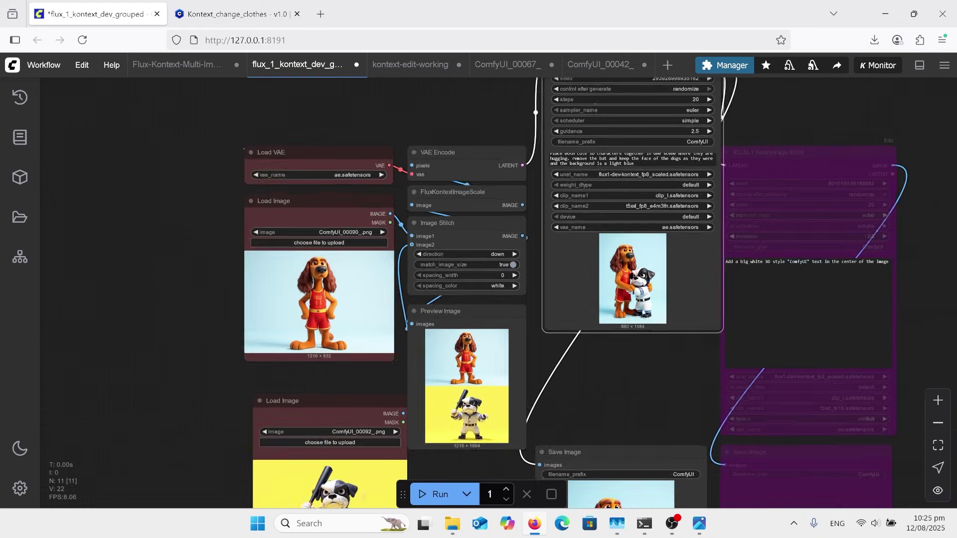
left_click(538, 274)
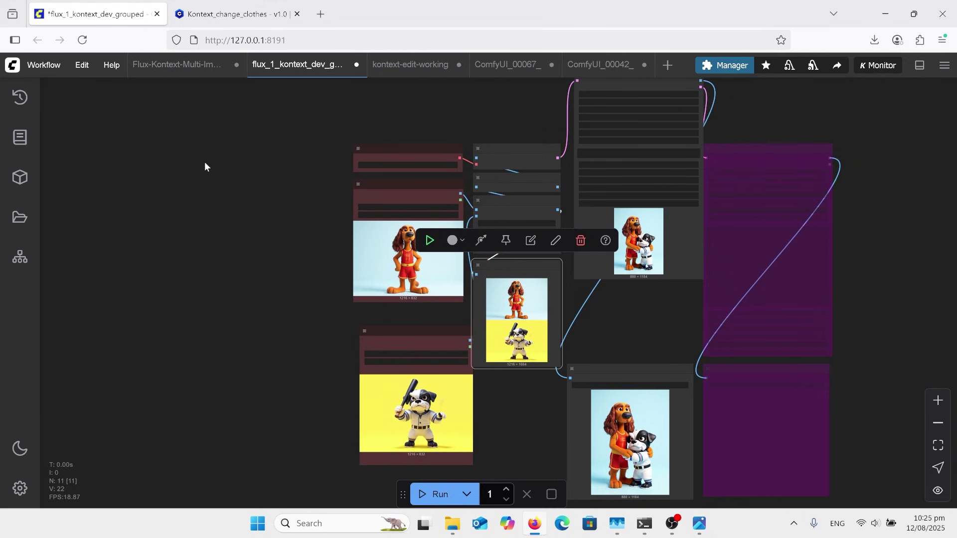
Switch to the Flux-Kontext-Multi-Image workflow and look over its model, image, prompt, resolution and sampler groups.
left_click(190, 70)
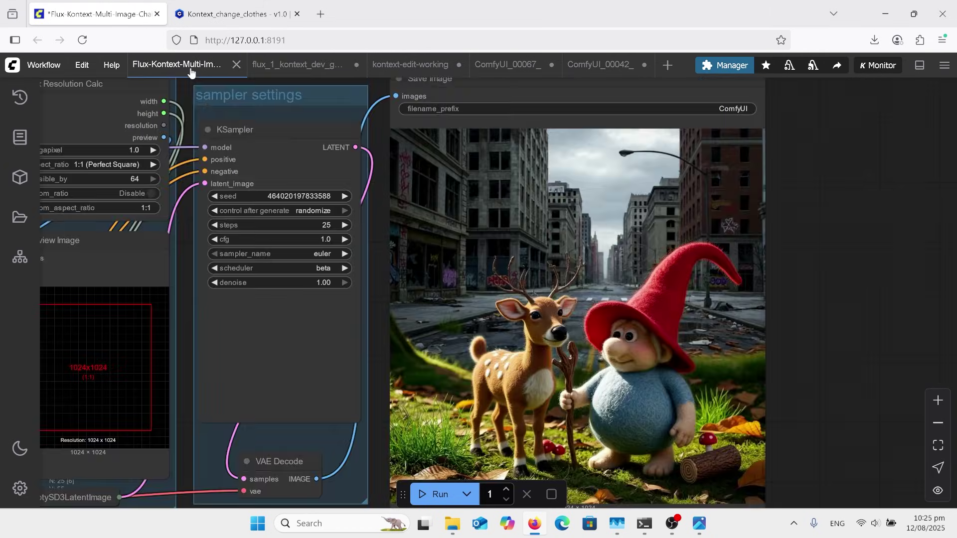
scroll(822, 286, "down", 4)
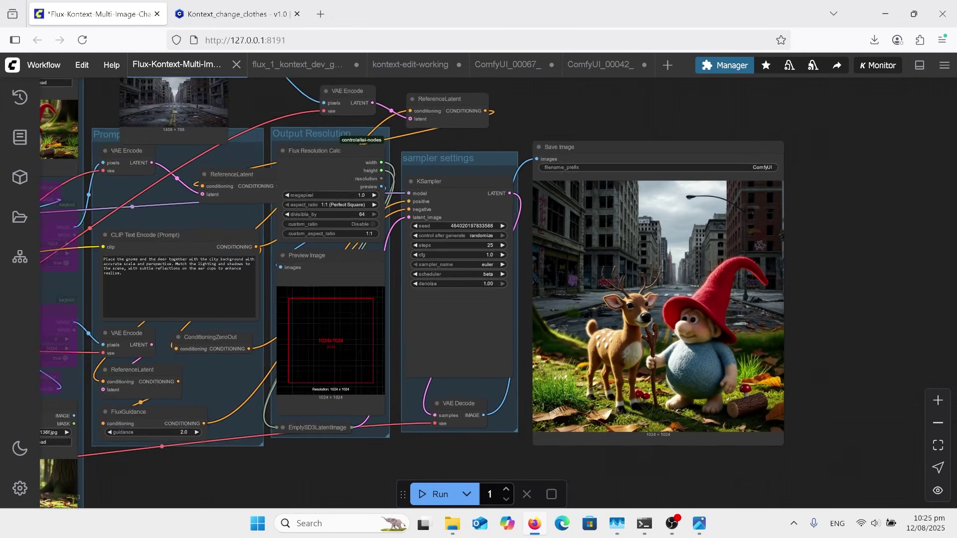
left_click_drag(155, 219, 476, 247)
scroll(476, 247, "down", 2)
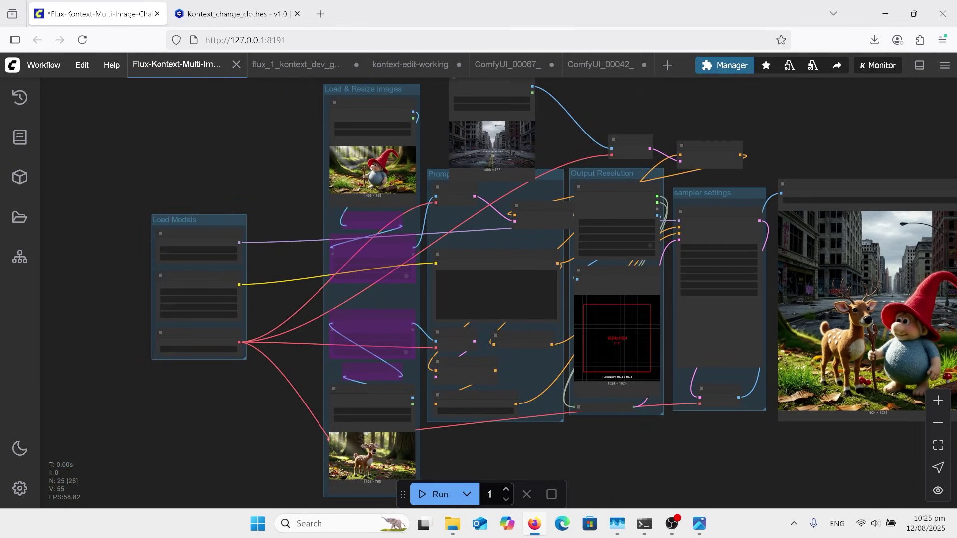
scroll(444, 249, "up", 2)
scroll(443, 224, "up", 1)
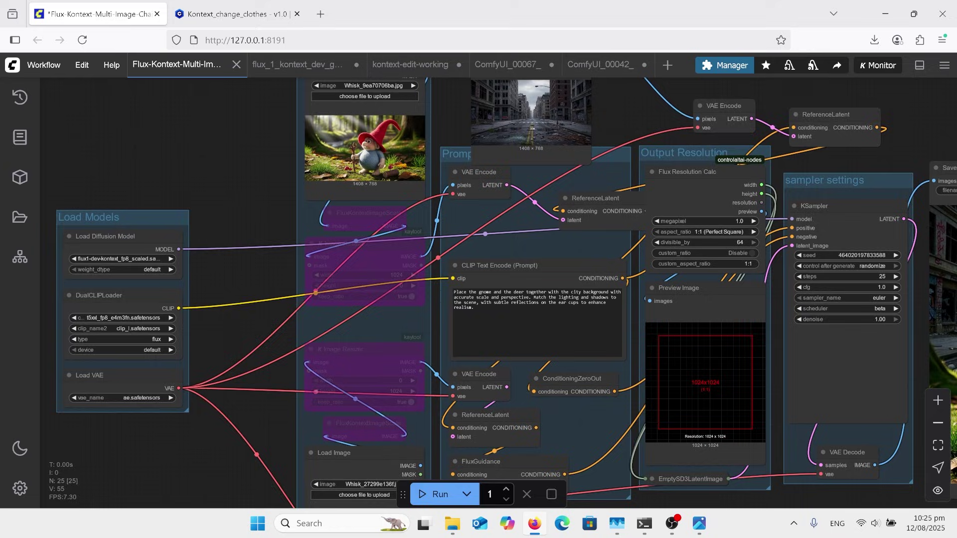
scroll(443, 225, "down", 1)
Examine the gnome and deer source pictures in the Load & Resize Images group.
scroll(400, 100, "up", 4)
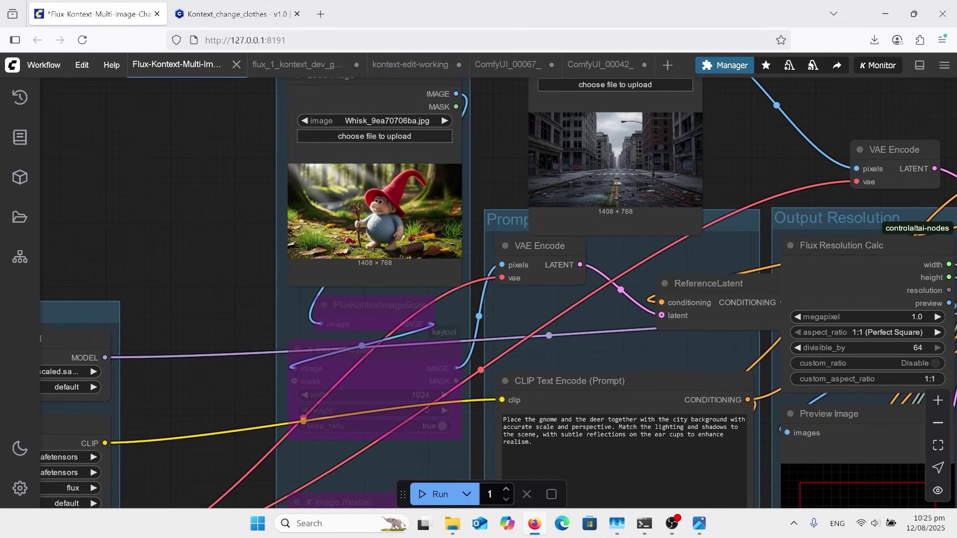
left_click(374, 305)
scroll(396, 305, "up", 2)
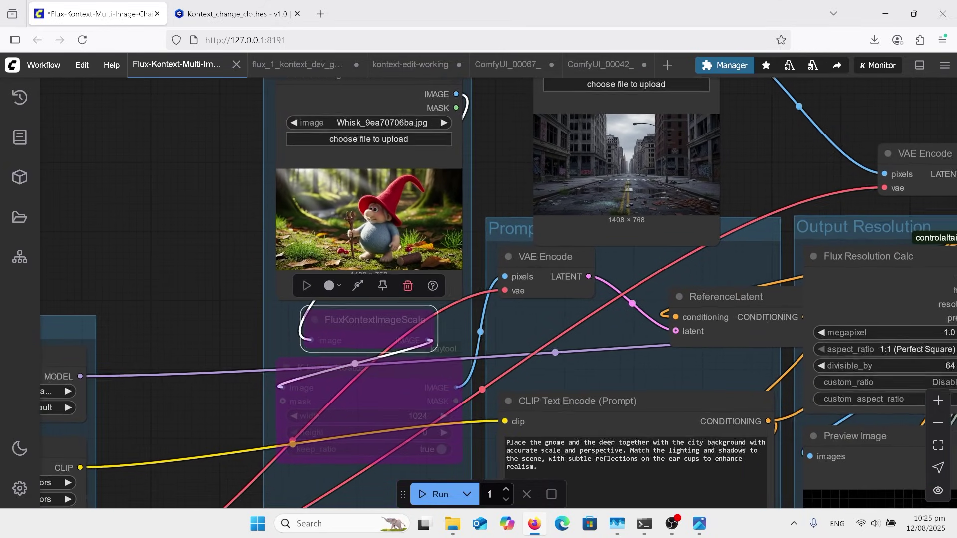
scroll(479, 135, "down", 8)
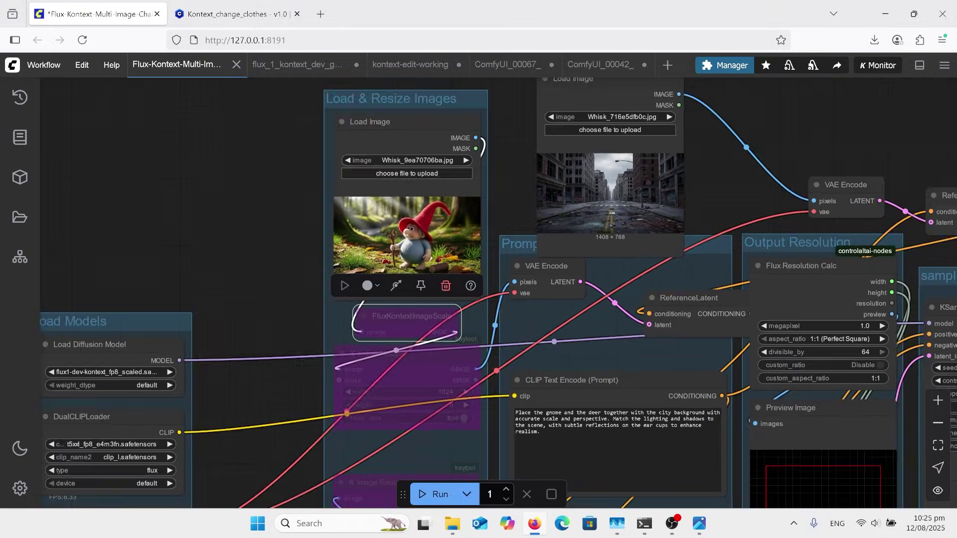
scroll(448, 137, "down", 5)
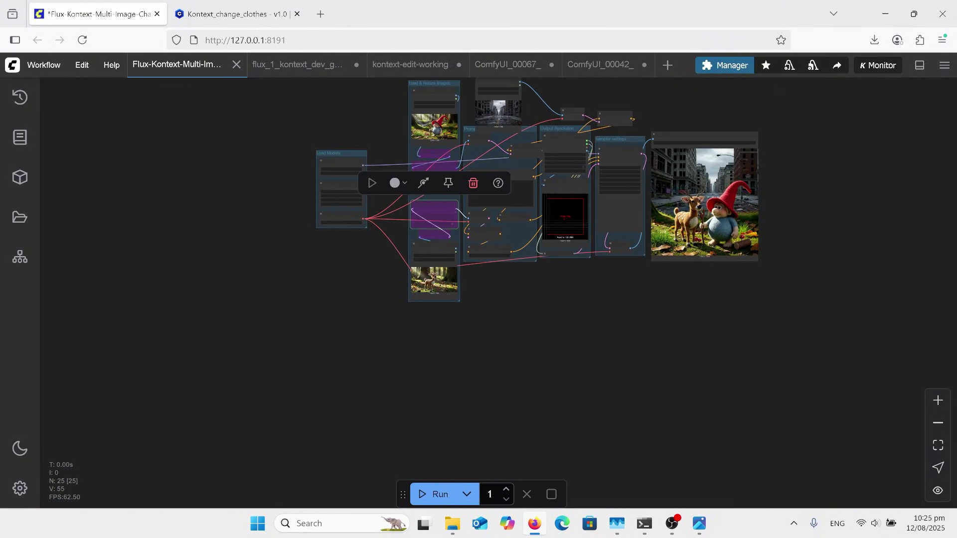
scroll(444, 287, "up", 20)
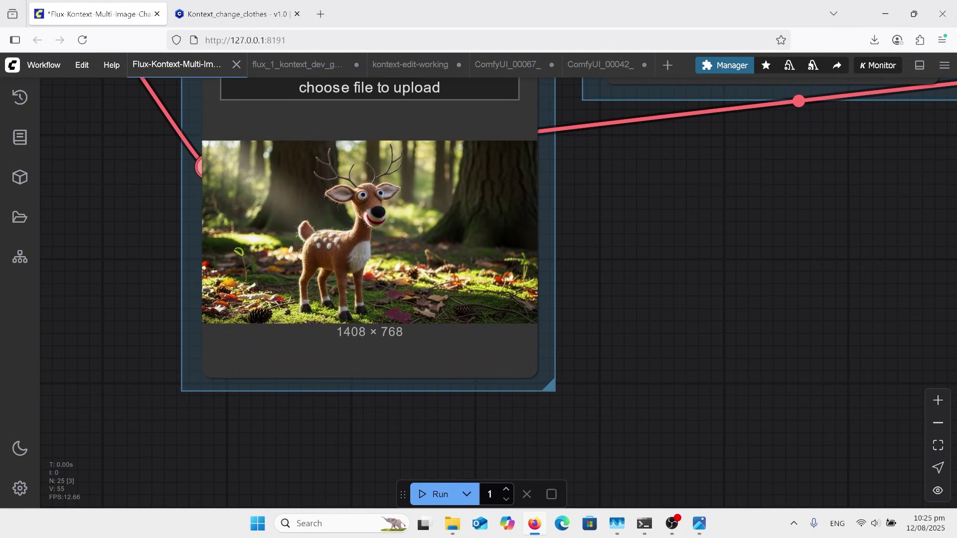
scroll(467, 407, "down", 15)
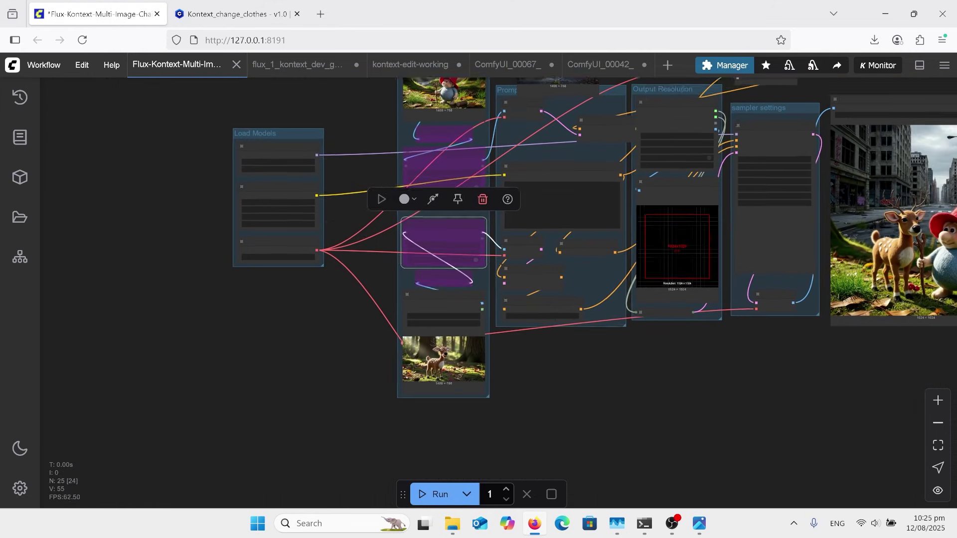
Examine the Load Image node that supplies the abandoned city street background.
scroll(558, 120, "up", 6)
scroll(463, 428, "down", 6)
left_click(477, 247)
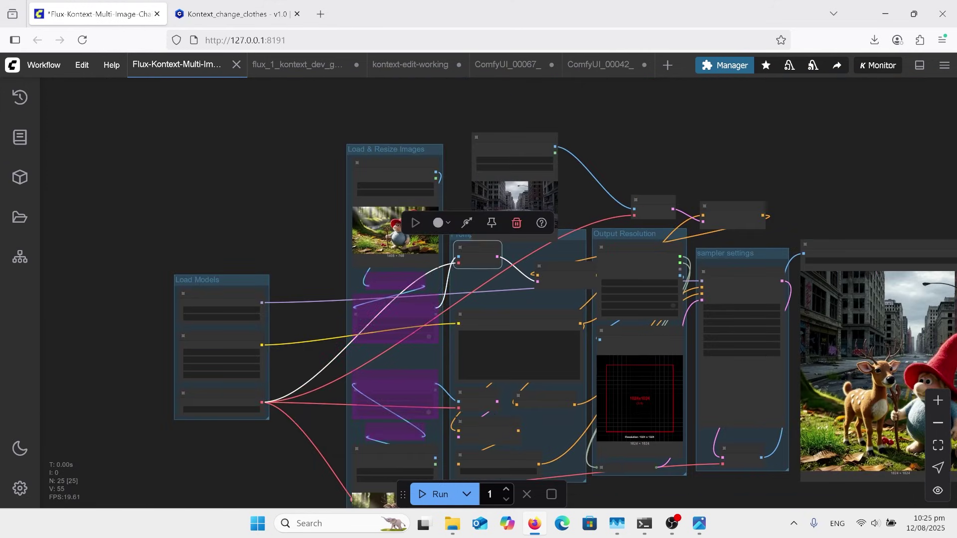
scroll(592, 209, "up", 3)
scroll(533, 195, "up", 6)
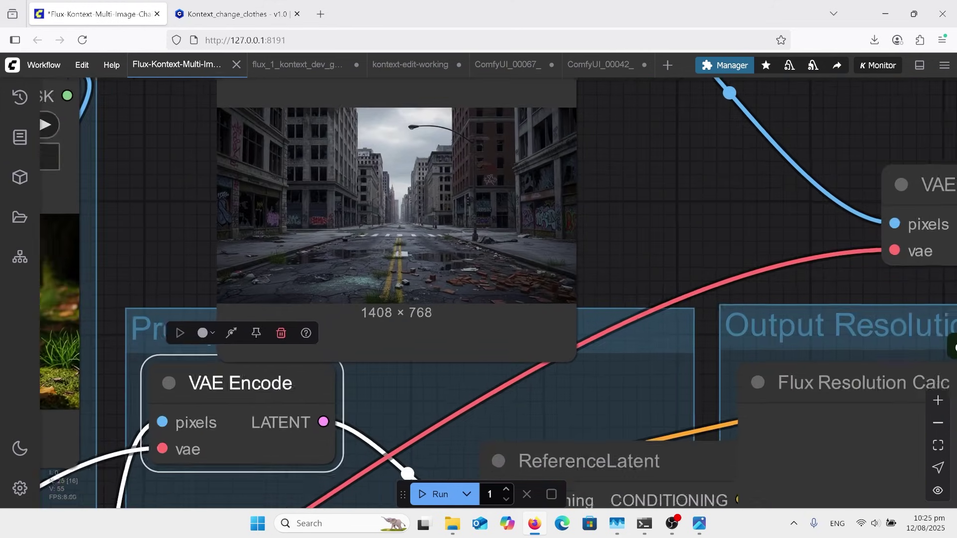
scroll(510, 128, "down", 8)
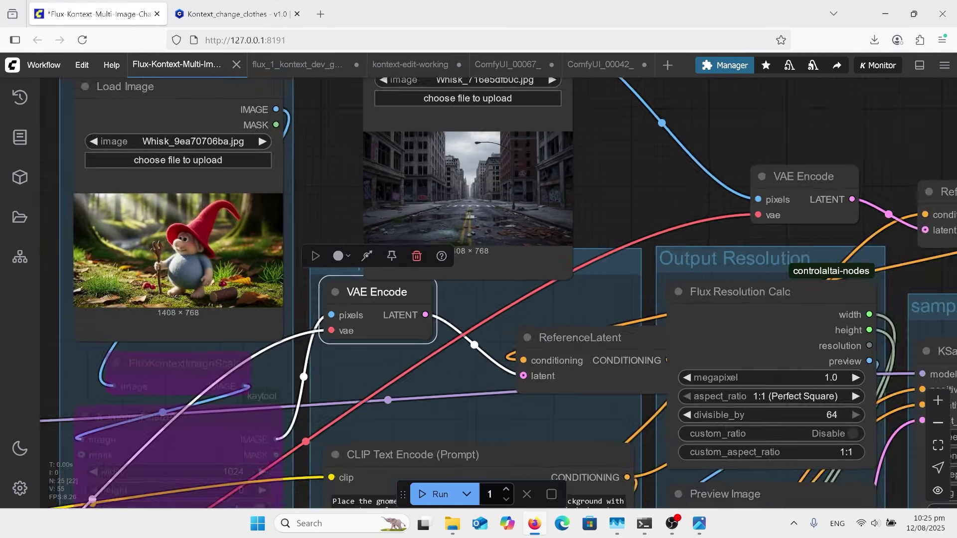
Read the CLIP Text Encode prompt that places the gnome and the deer together with the city background.
scroll(498, 449, "down", 4)
scroll(499, 448, "up", 8)
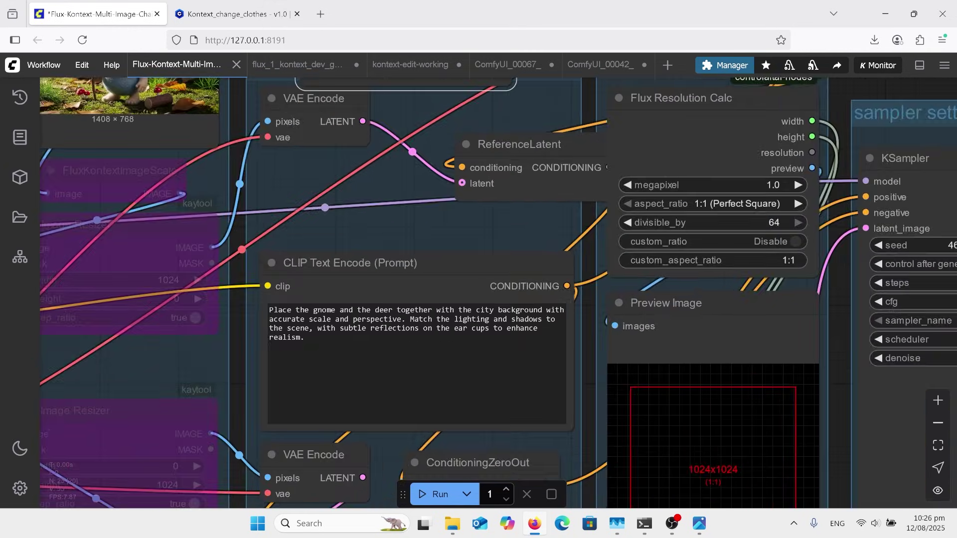
scroll(611, 264, "down", 1)
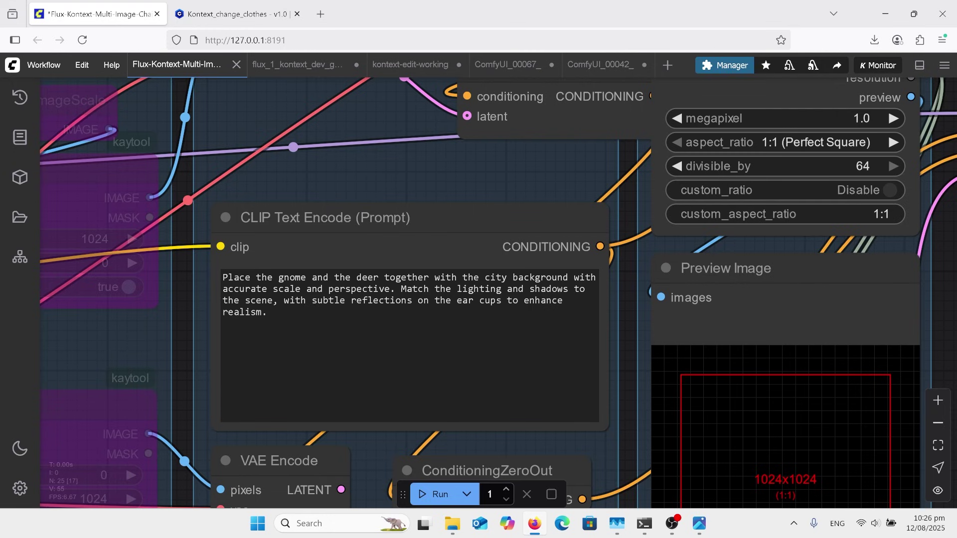
scroll(441, 283, "down", 11)
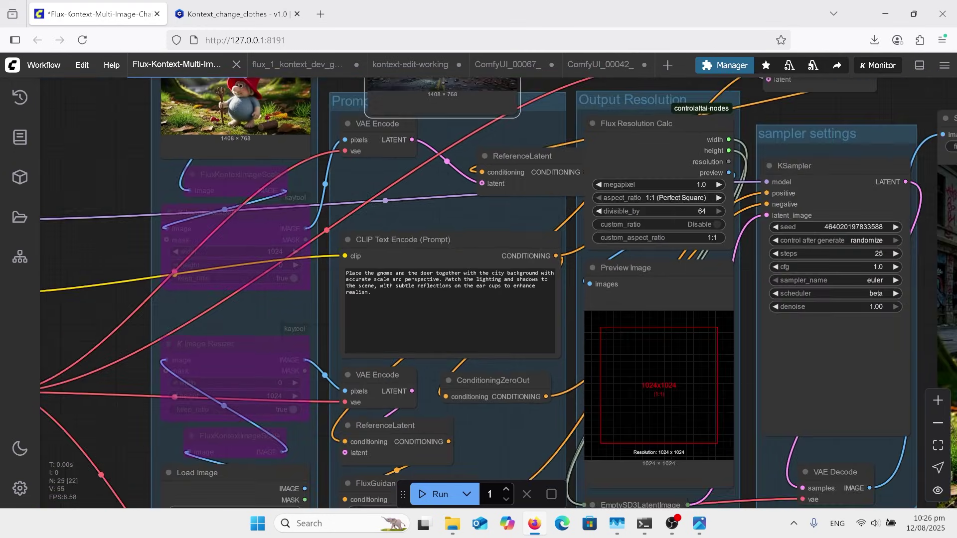
Inspect the output resolution preview and the KSampler settings alongside the full multi-image workflow.
scroll(329, 282, "down", 4)
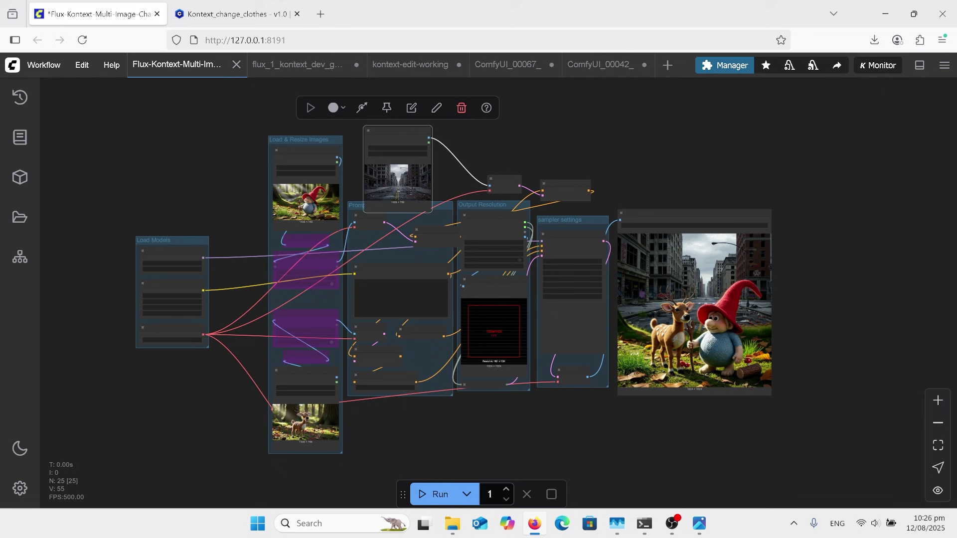
scroll(582, 327, "up", 5)
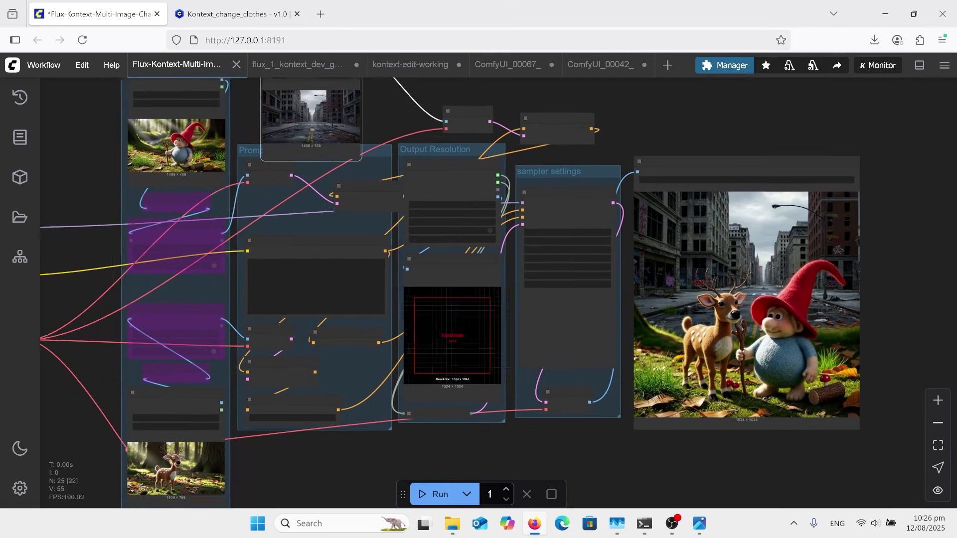
scroll(449, 382, "up", 5)
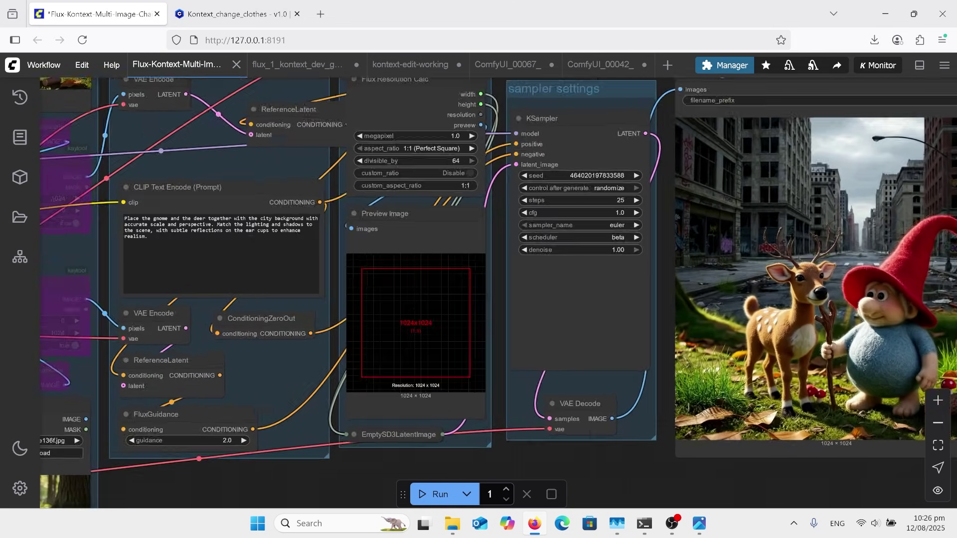
scroll(534, 379, "up", 2)
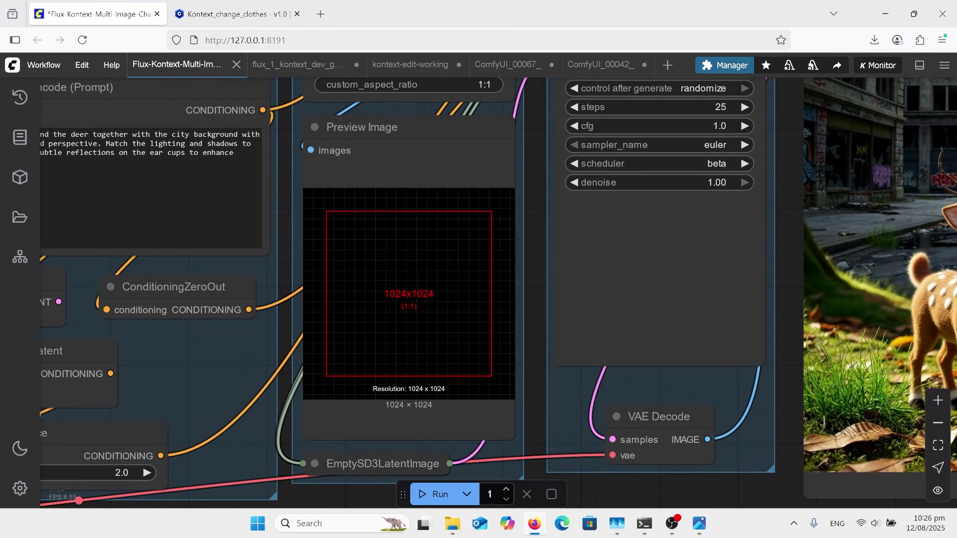
scroll(371, 232, "down", 1)
scroll(499, 284, "down", 3)
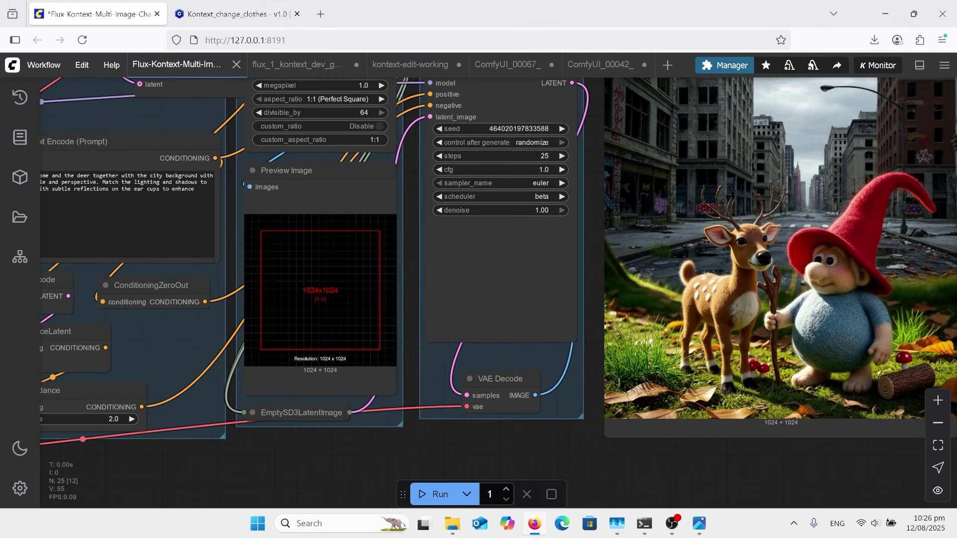
scroll(498, 292, "down", 1)
left_click(320, 290)
scroll(406, 291, "up", 1)
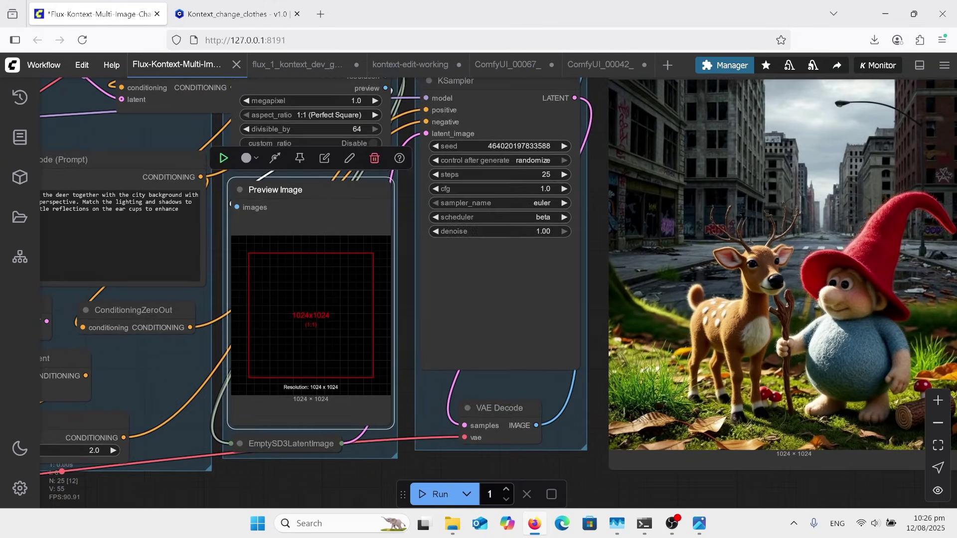
Examine the saved image of the deer and gnome standing together in front of the city street.
scroll(406, 291, "down", 3)
scroll(669, 321, "up", 3)
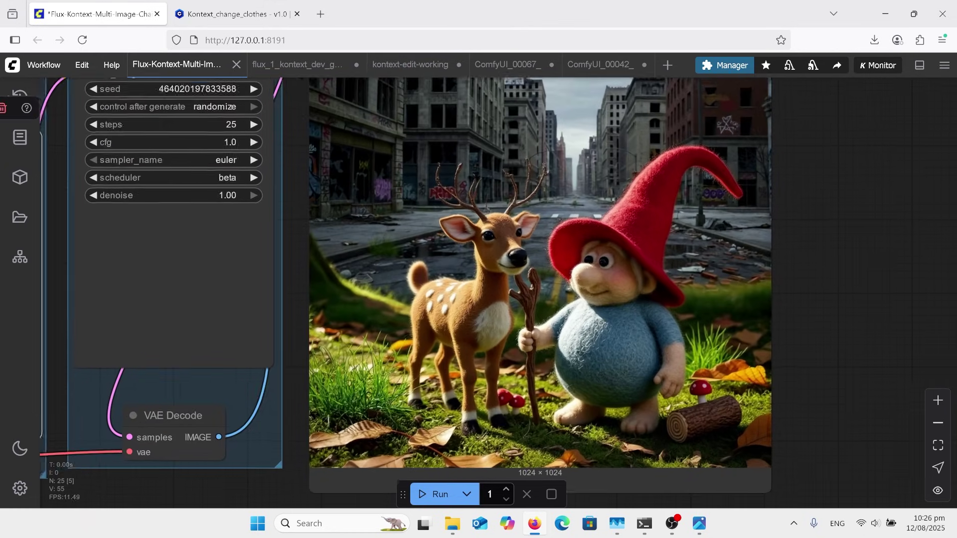
scroll(471, 337, "down", 3)
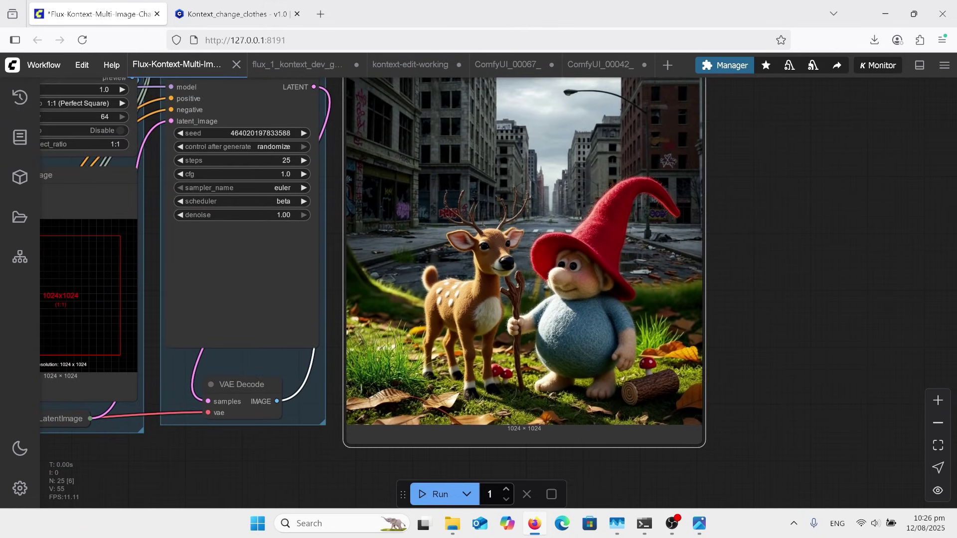
Review the combined deer and gnome image alongside the KSampler, VAE Decode and output resolution nodes.
scroll(647, 254, "up", 1)
scroll(408, 339, "down", 1)
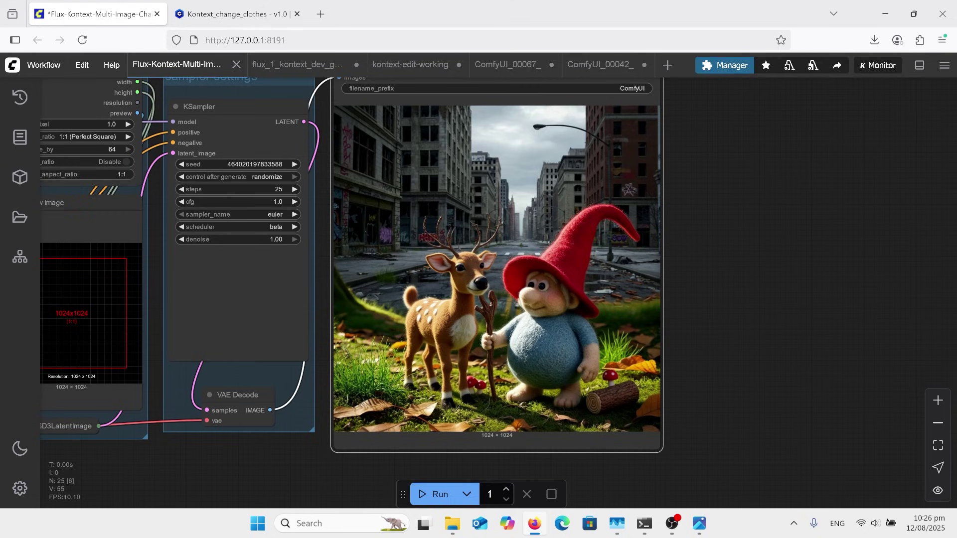
scroll(558, 244, "down", 3)
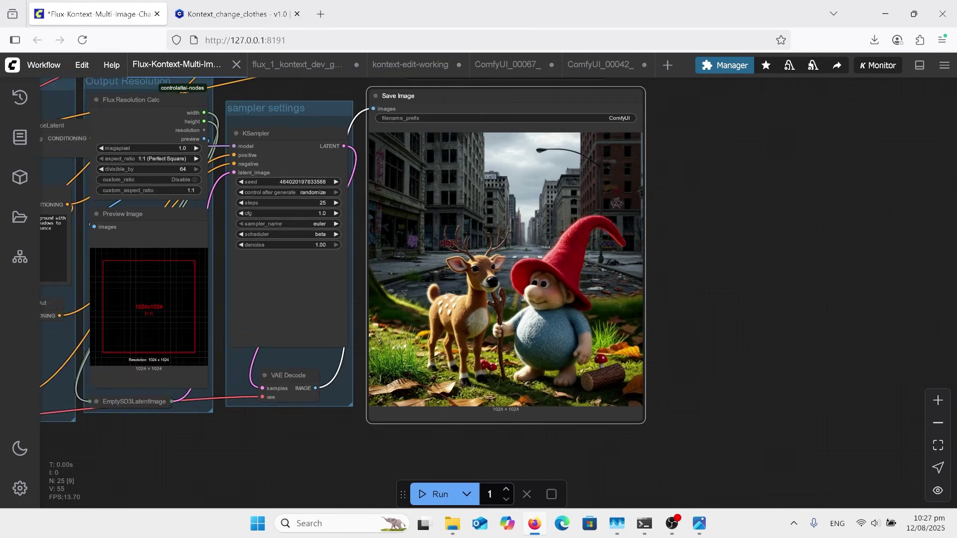
scroll(234, 299, "up", 2)
scroll(349, 249, "left", 5)
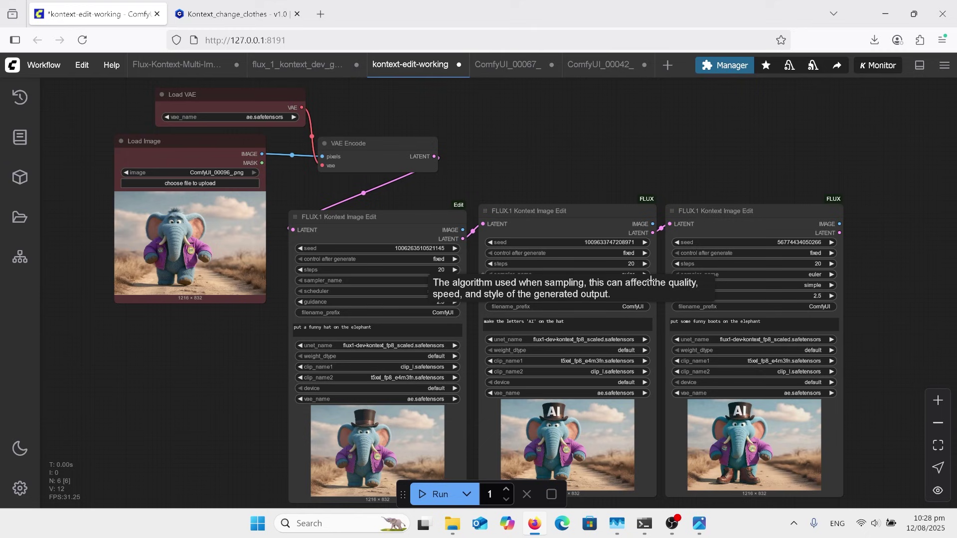
Examine the kontext-edit-working workflow, from the loaded elephant image through the three chained FLUX.1 Kontext Image Edit nodes.
left_click(334, 319)
scroll(334, 311, "up", 1)
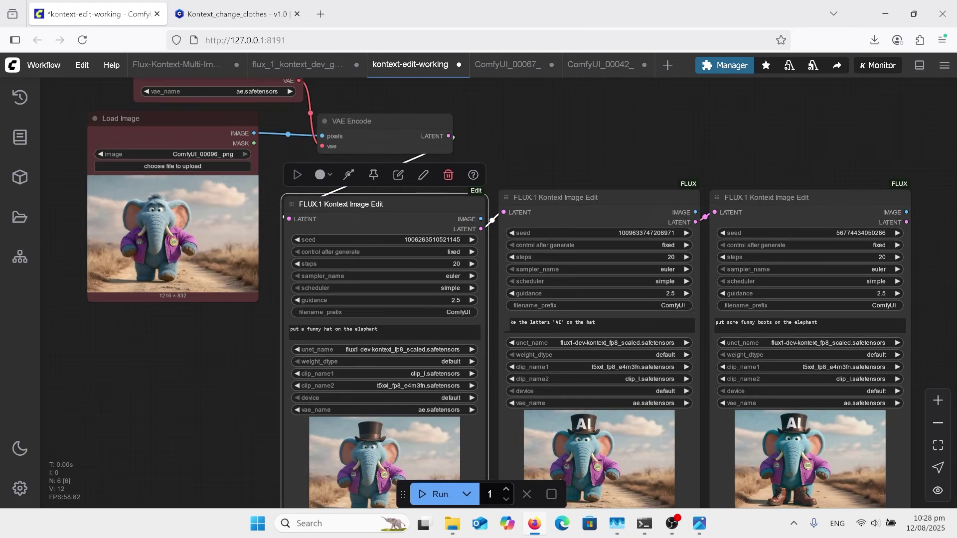
scroll(333, 312, "down", 1)
scroll(498, 293, "down", 1)
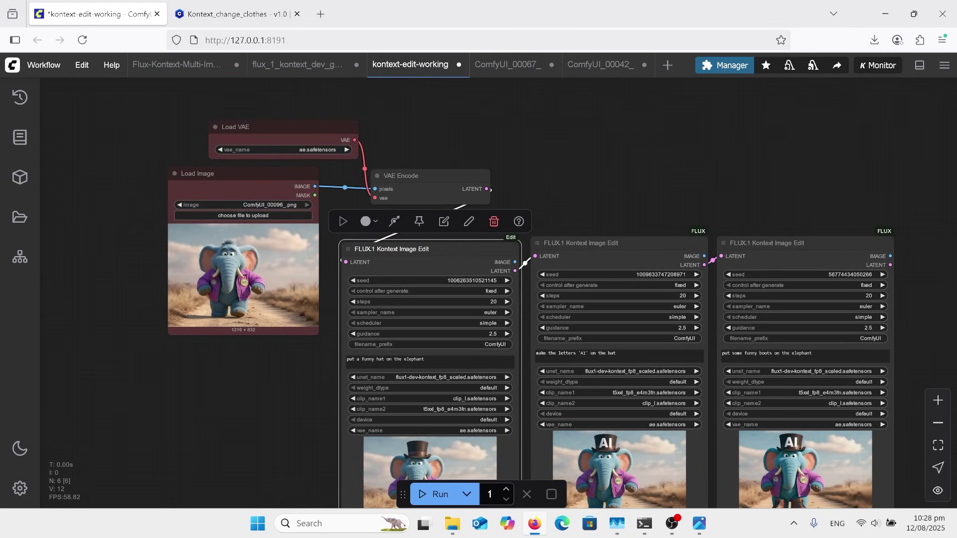
scroll(478, 287, "up", 1)
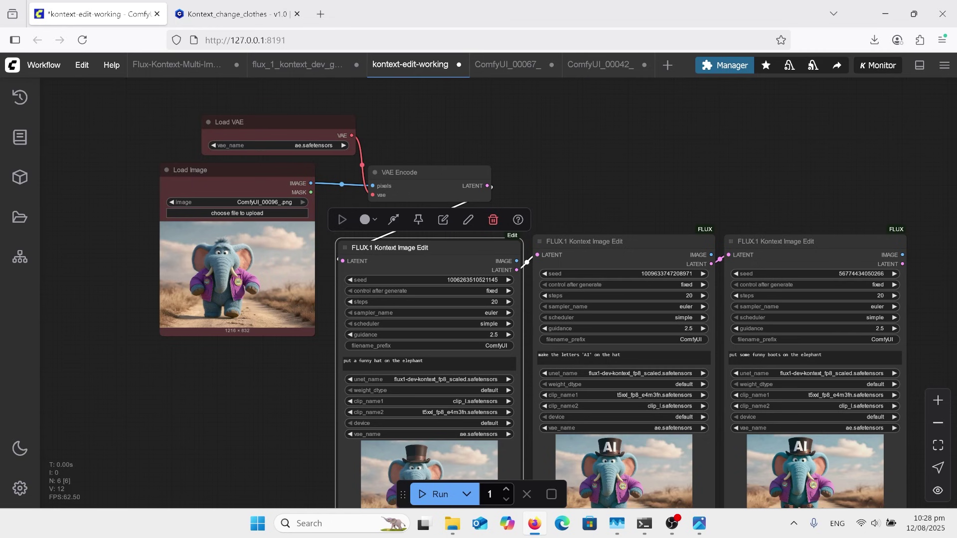
scroll(499, 293, "up", 2)
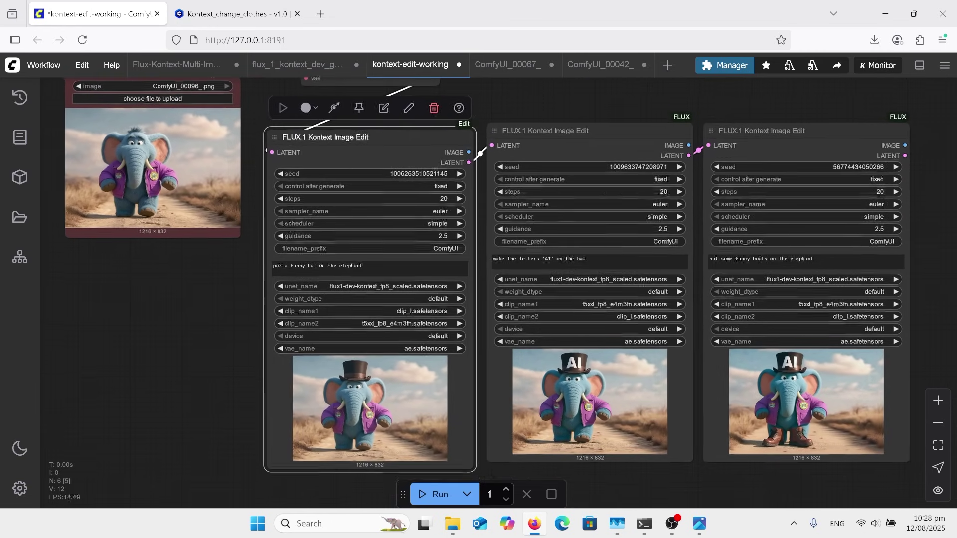
scroll(468, 341, "up", 1)
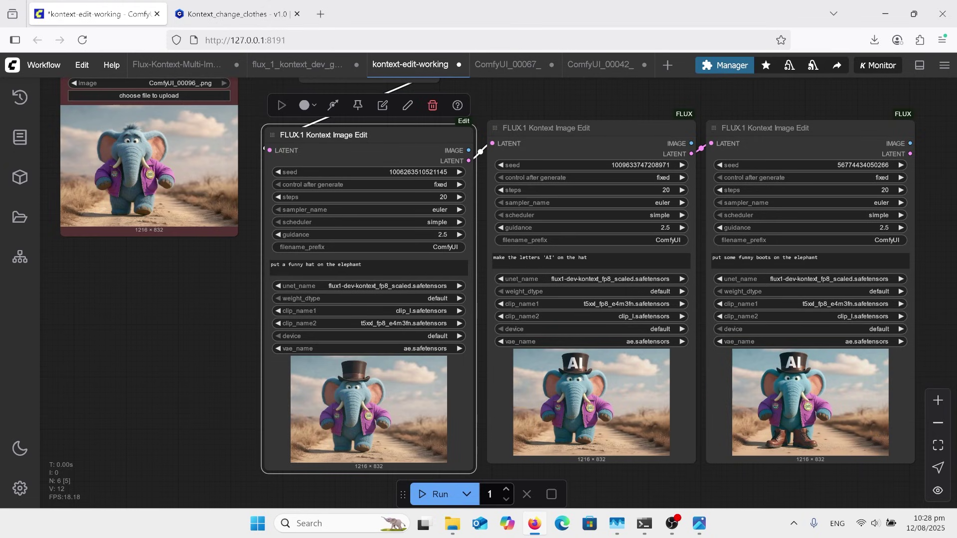
Read the first edit node's prompt for a funny hat and compare its result with the original elephant.
scroll(417, 354, "up", 5)
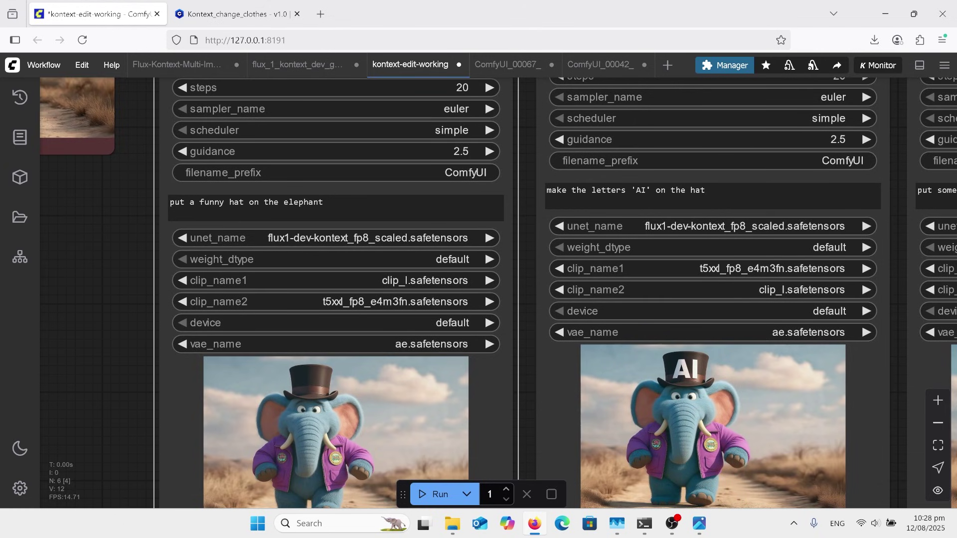
scroll(567, 336, "down", 3)
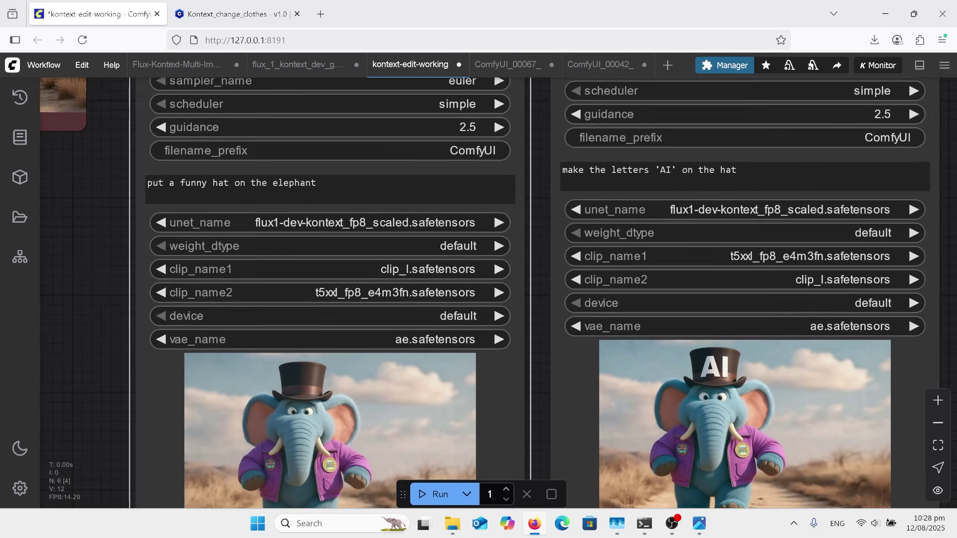
scroll(441, 337, "down", 2)
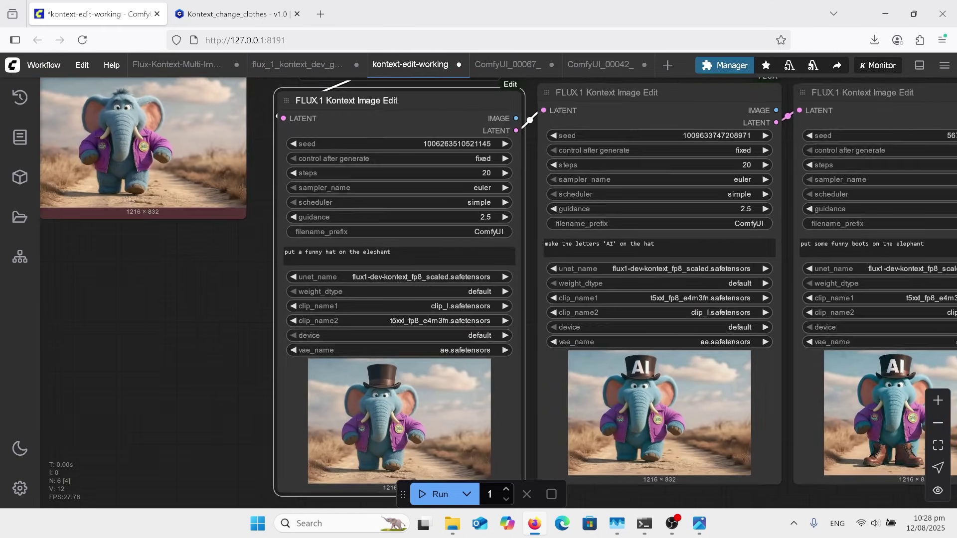
scroll(330, 224, "up", 2)
scroll(410, 164, "down", 2)
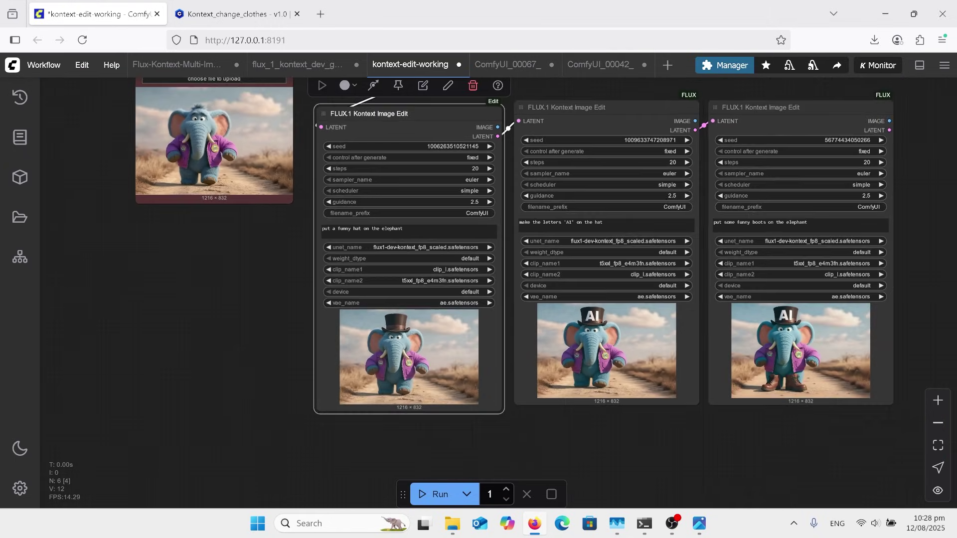
Inspect the latent link from the hat edit node into the second node that puts the letters 'AI' on the hat.
scroll(487, 263, "up", 3)
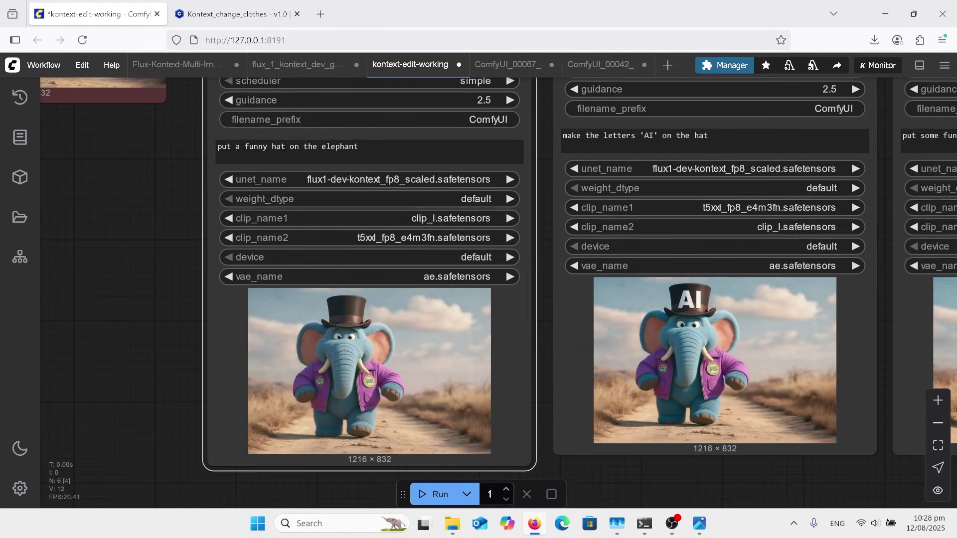
scroll(509, 263, "down", 1)
scroll(519, 135, "up", 6)
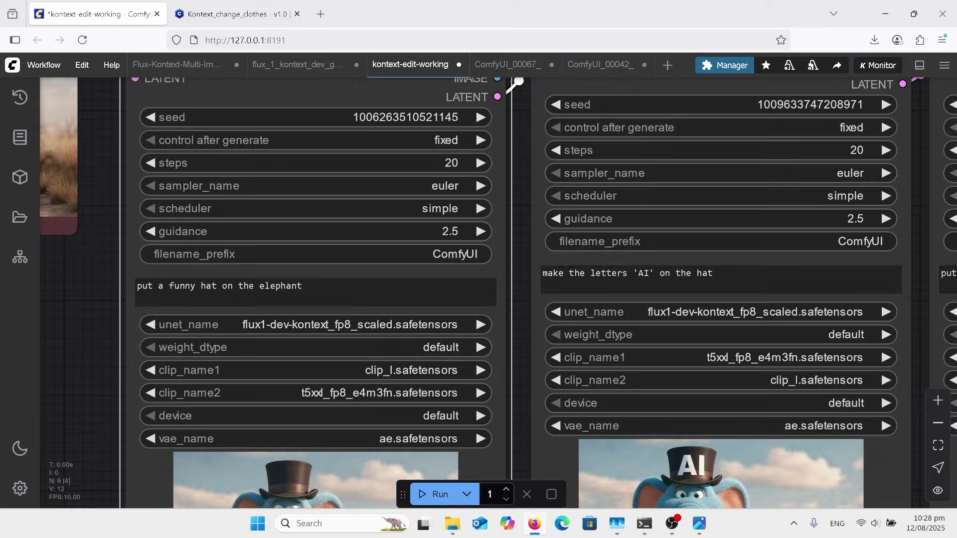
scroll(438, 108, "up", 2)
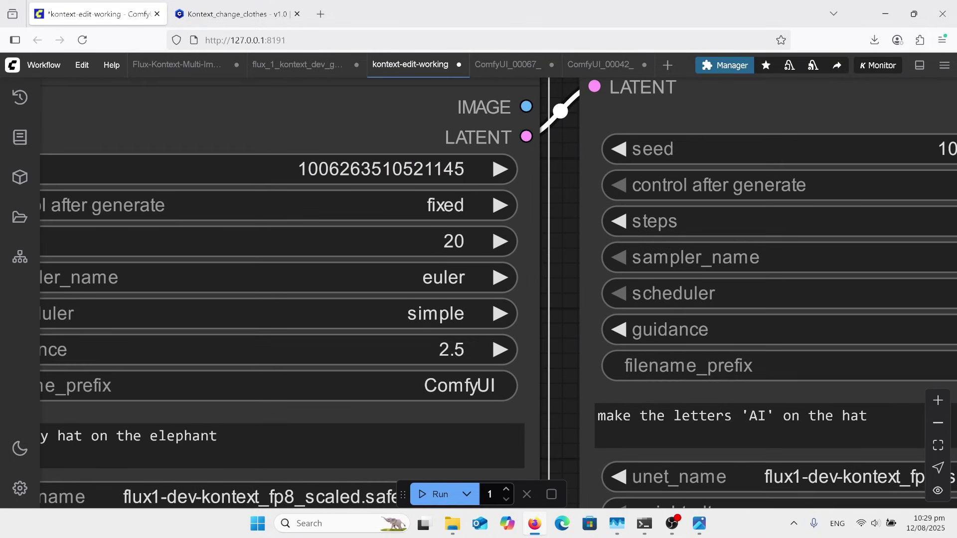
scroll(487, 218, "down", 4)
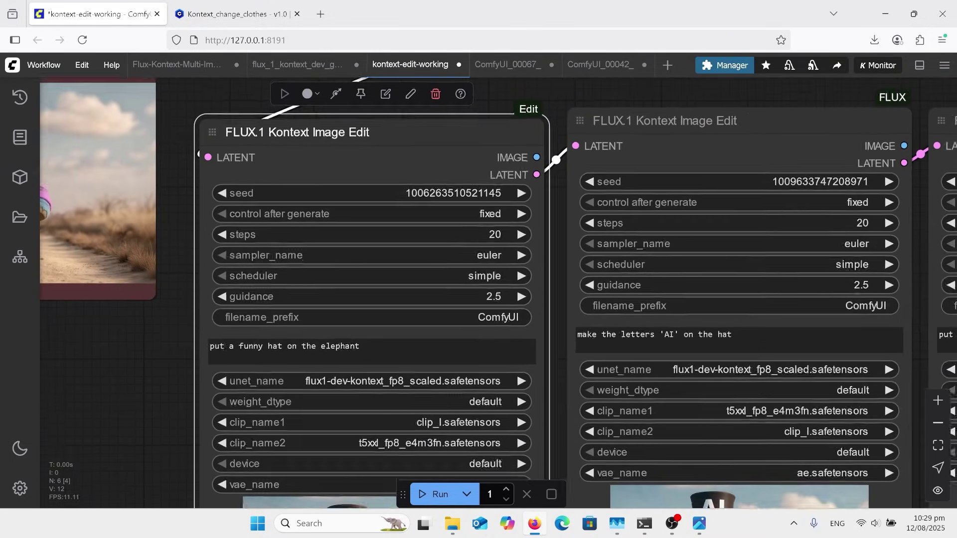
scroll(487, 218, "down", 2)
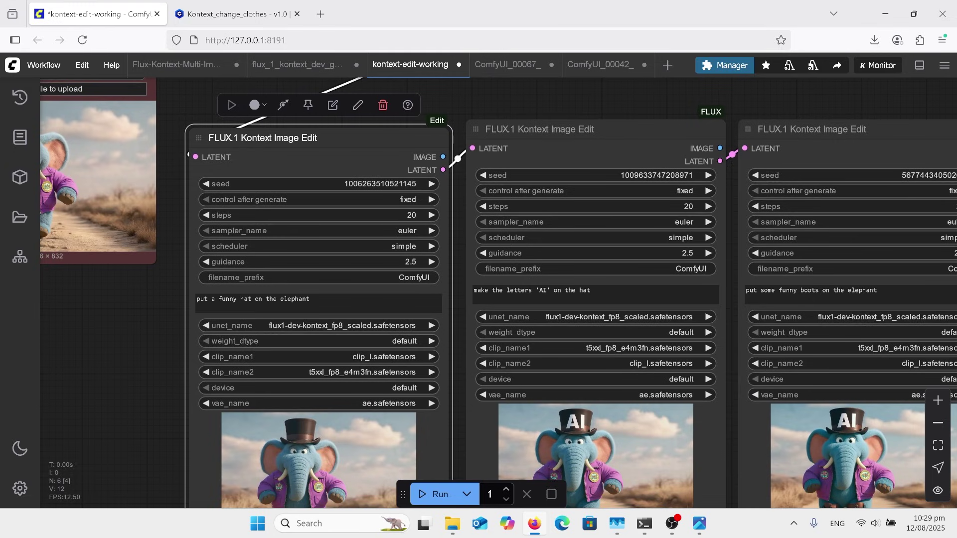
scroll(622, 441, "up", 5)
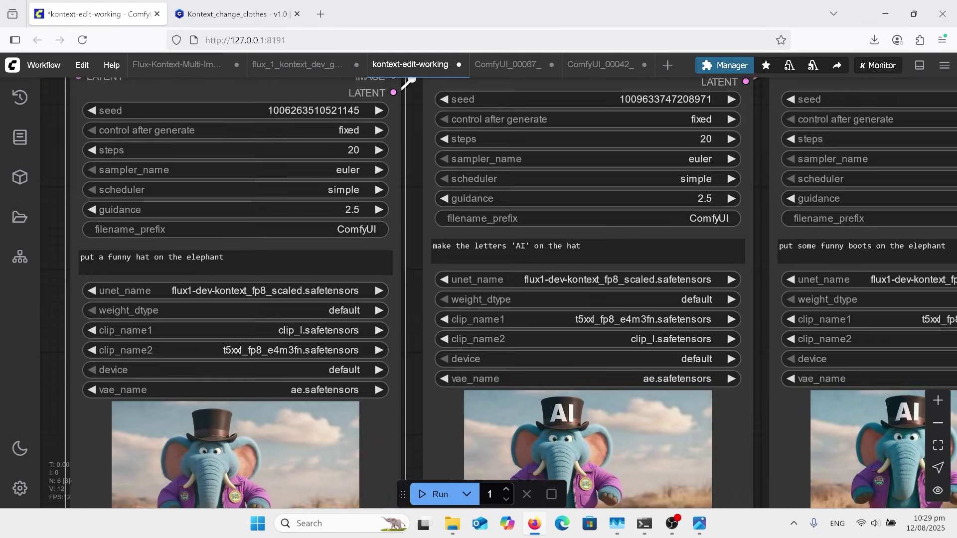
scroll(622, 441, "down", 5)
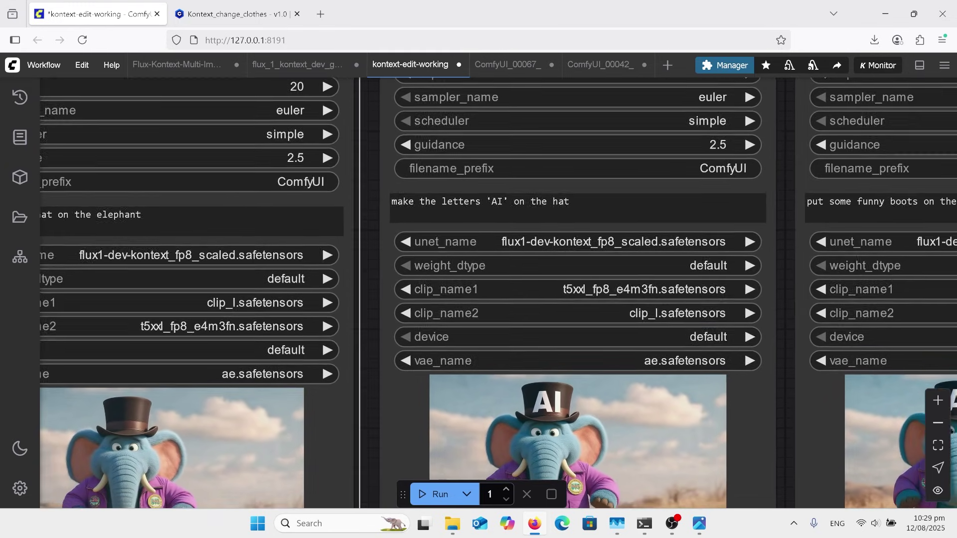
scroll(621, 441, "down", 4)
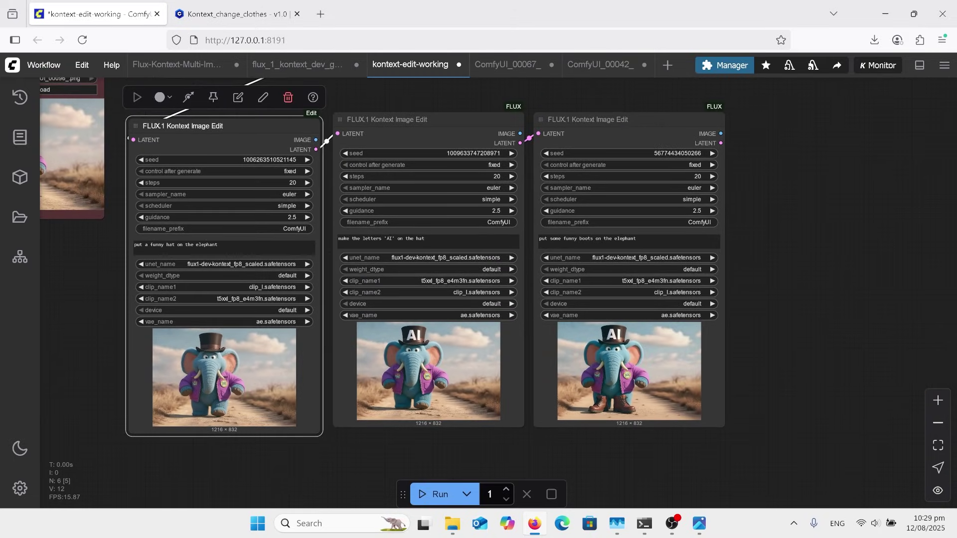
Examine the third edit node's prompt for funny boots and check how the boots look on the elephant.
scroll(641, 331, "up", 4)
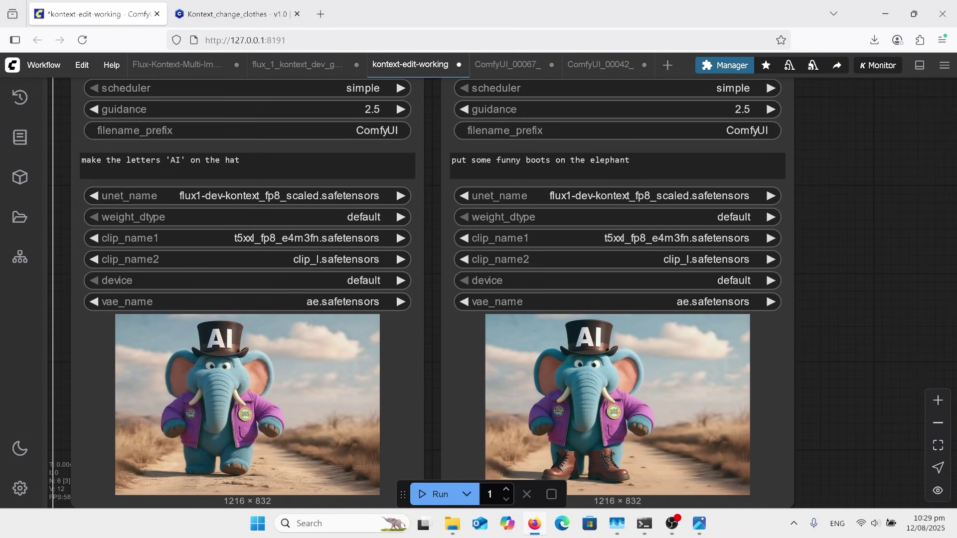
scroll(617, 438, "up", 1)
left_click(617, 398)
scroll(633, 439, "up", 2)
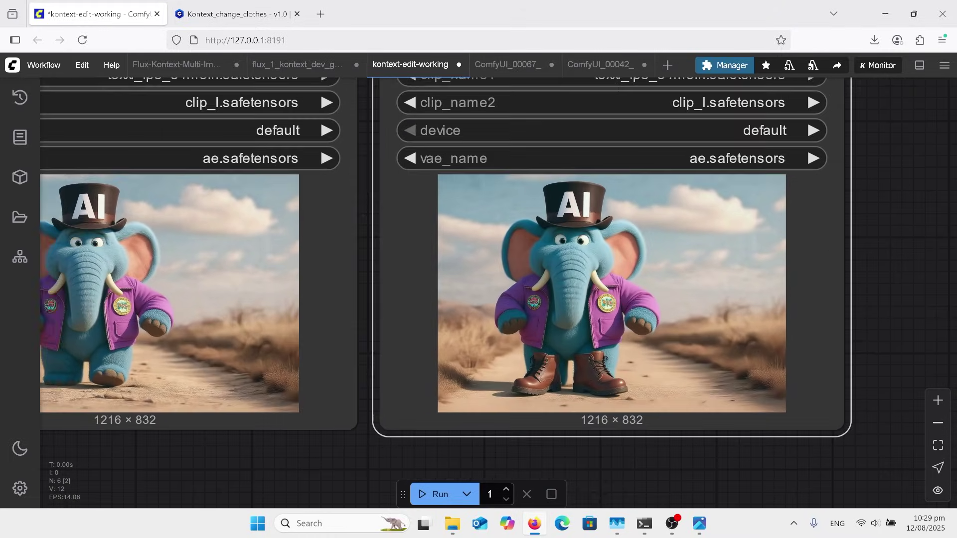
scroll(635, 331, "up", 4)
scroll(635, 331, "down", 2)
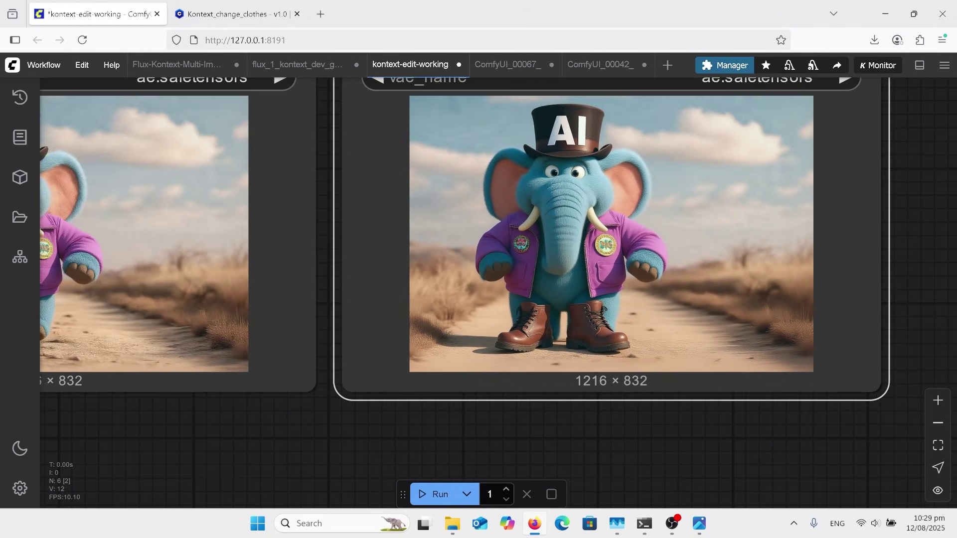
scroll(713, 423, "down", 6)
scroll(737, 150, "up", 2)
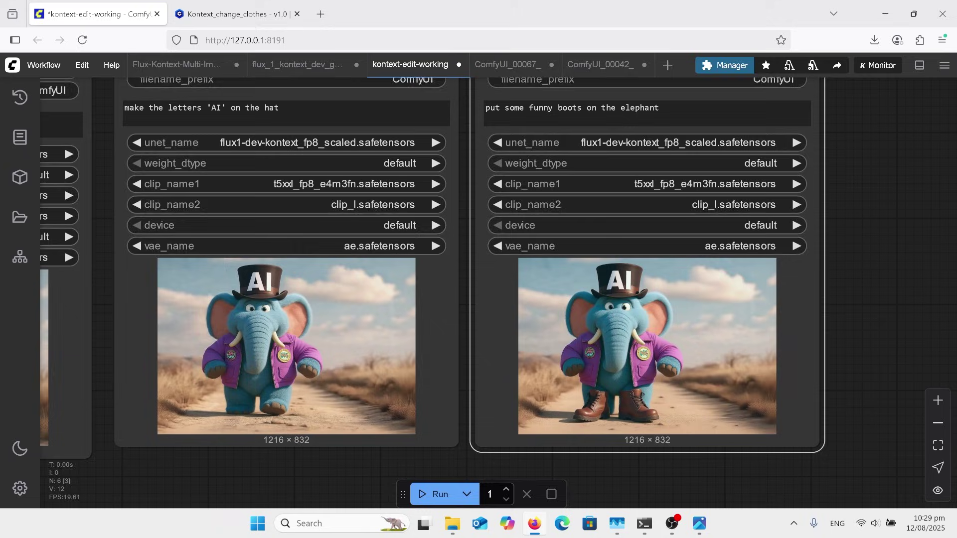
Extend the third edit node's boots prompt with "and make them fit correctly" and increase its seed by one increment.
scroll(635, 331, "down", 3)
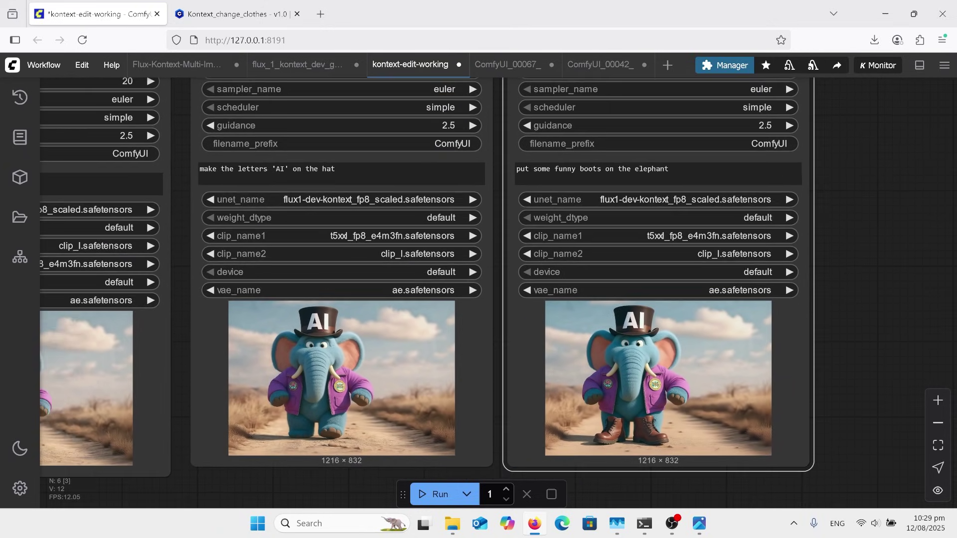
scroll(881, 283, "down", 1)
type("m ")
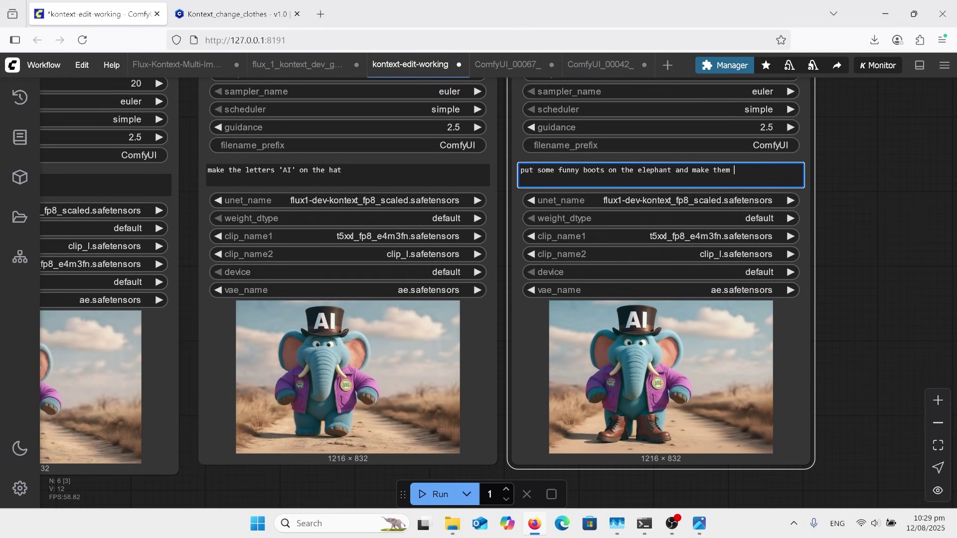
type("fit correctly")
left_click(709, 239)
scroll(709, 239, "down", 1)
scroll(754, 252, "down", 2)
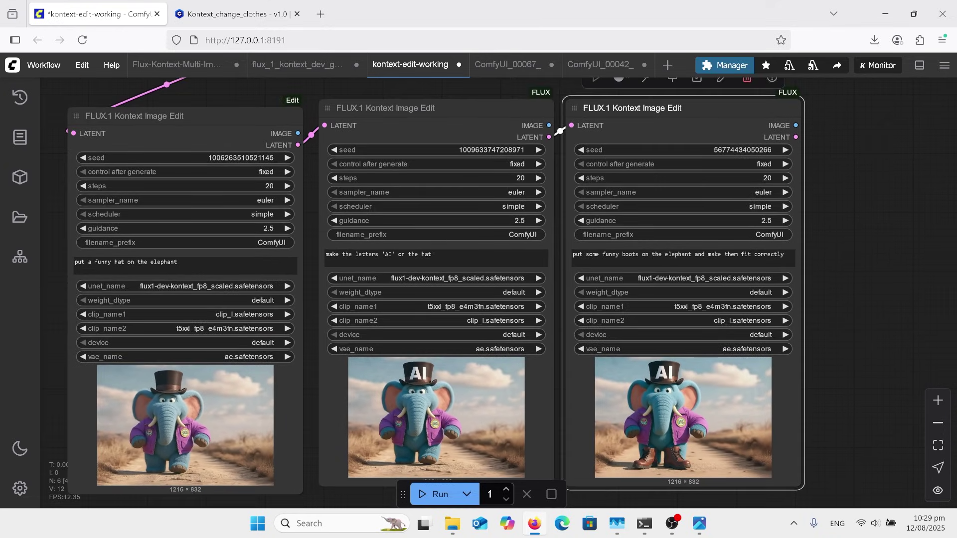
left_click(786, 150)
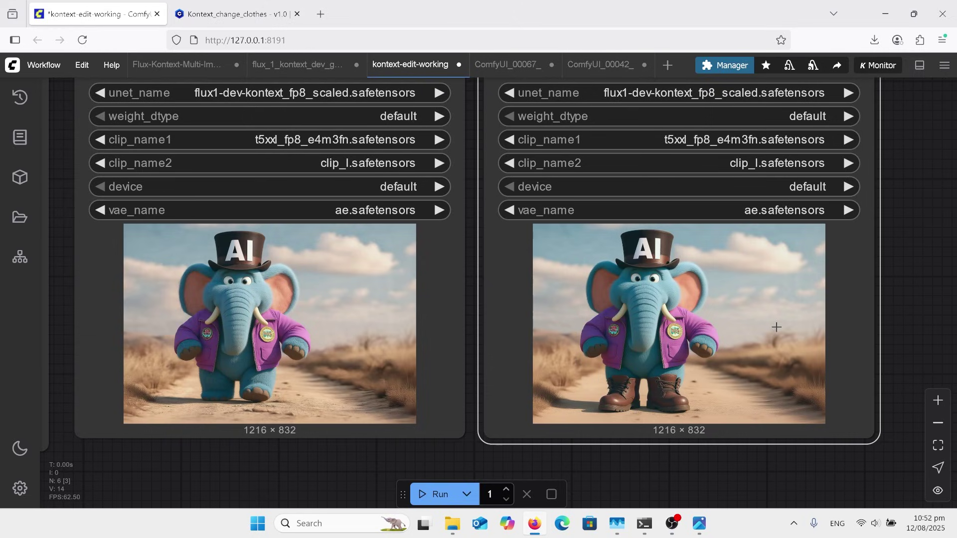
Examine the regenerated elephant's boots and compare them with the second node's image and the giant boots prompt.
scroll(776, 327, "up", 6)
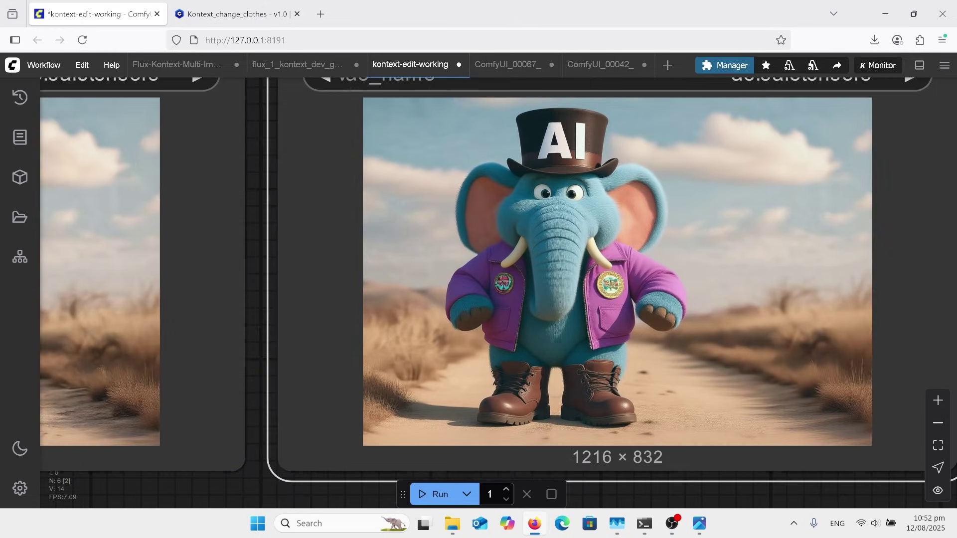
scroll(782, 314, "up", 1)
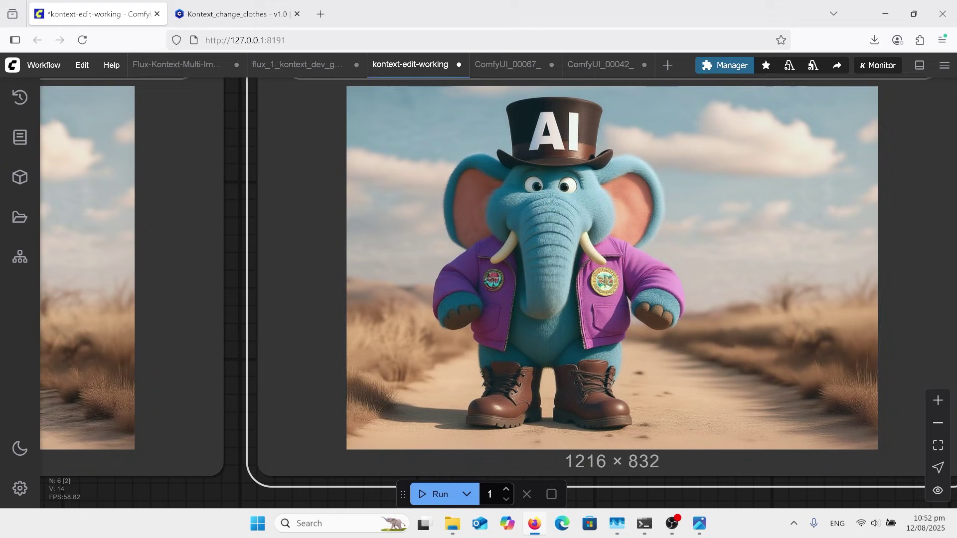
scroll(767, 331, "down", 2)
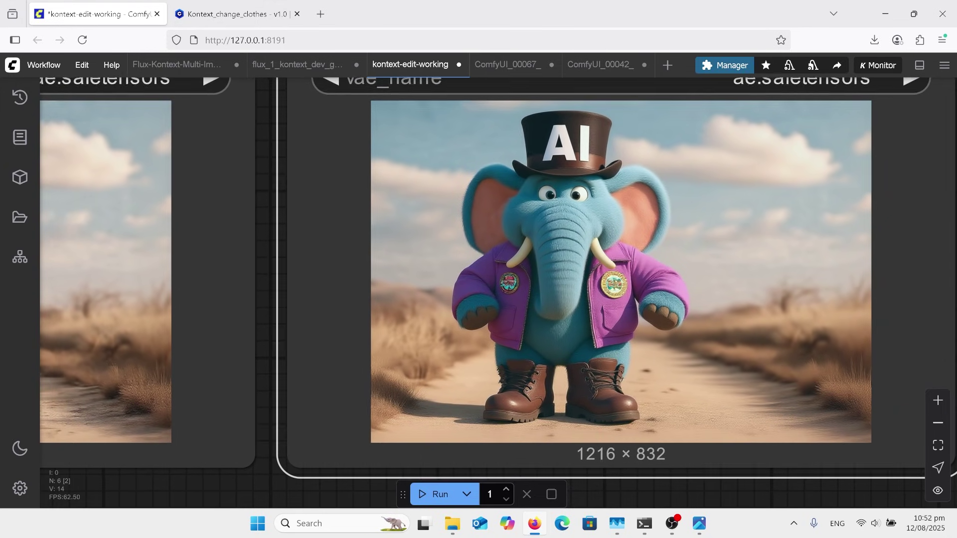
scroll(792, 387, "down", 2)
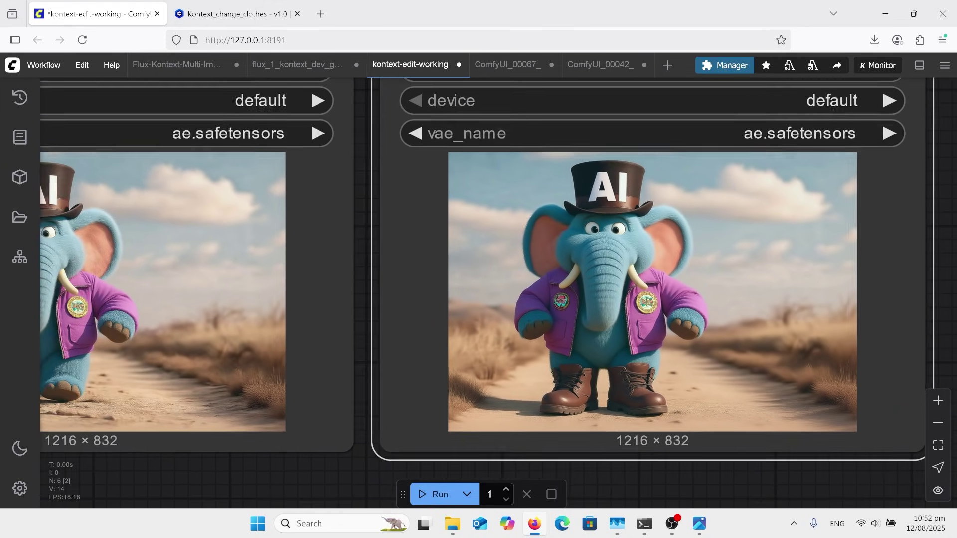
scroll(807, 382, "down", 2)
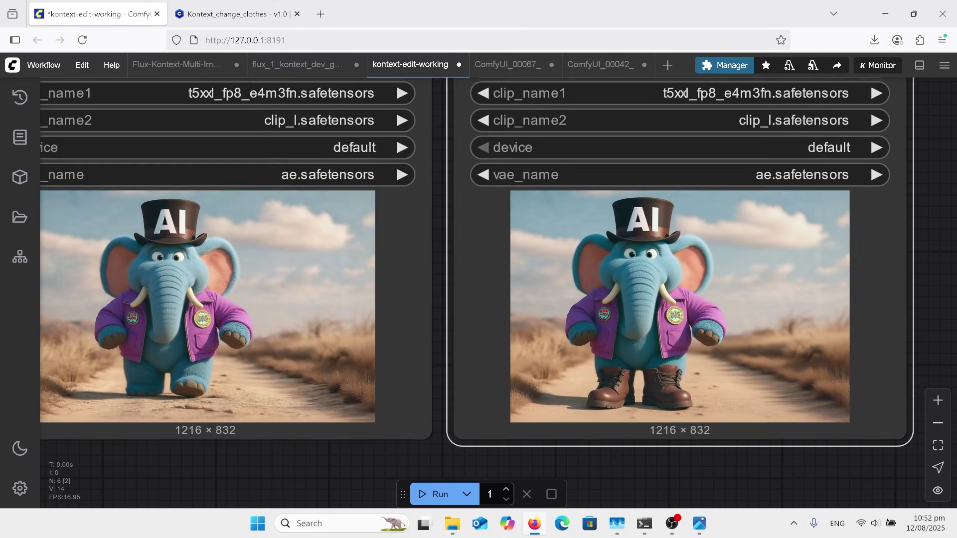
scroll(857, 343, "down", 2)
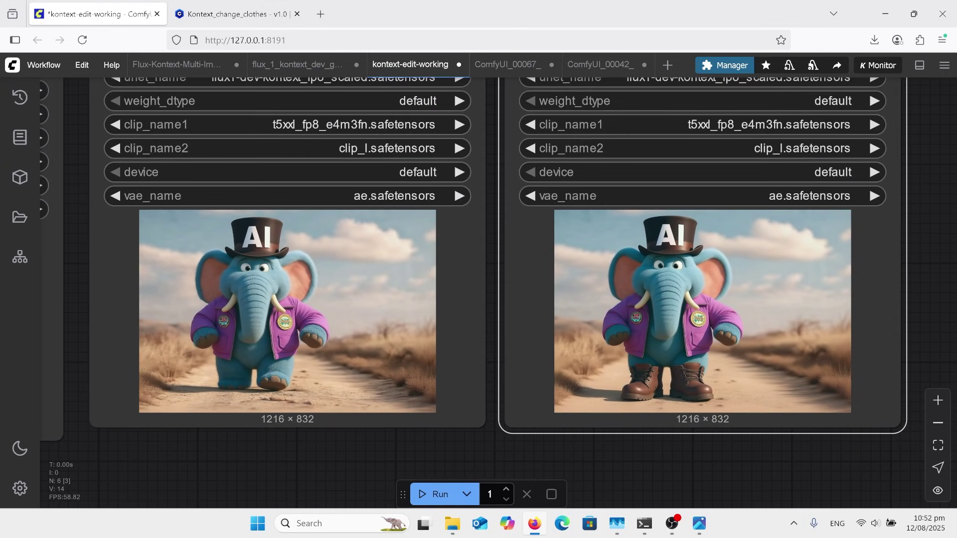
scroll(853, 356, "down", 3)
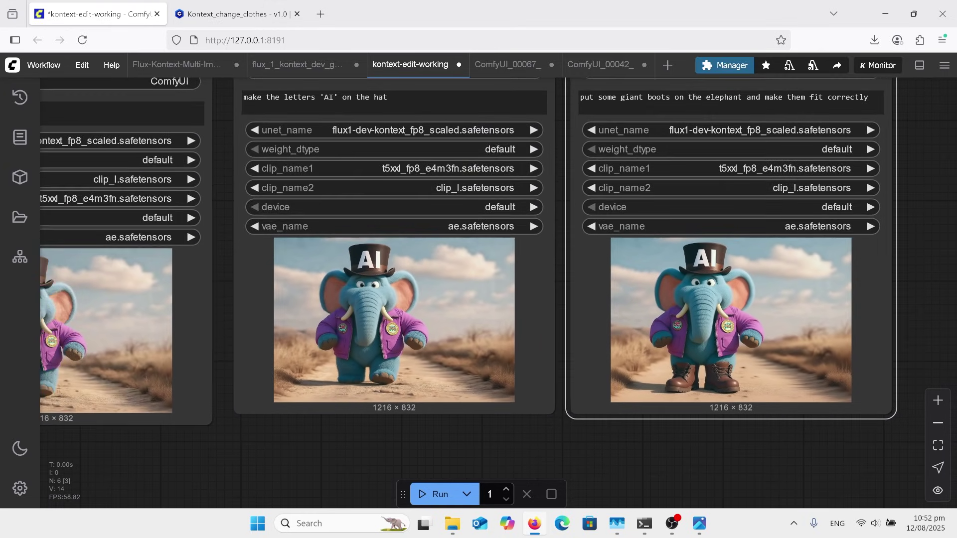
Delete the third edit node with the giant boots prompt and the second edit node with the 'AI' letters prompt.
scroll(486, 249, "up", 1)
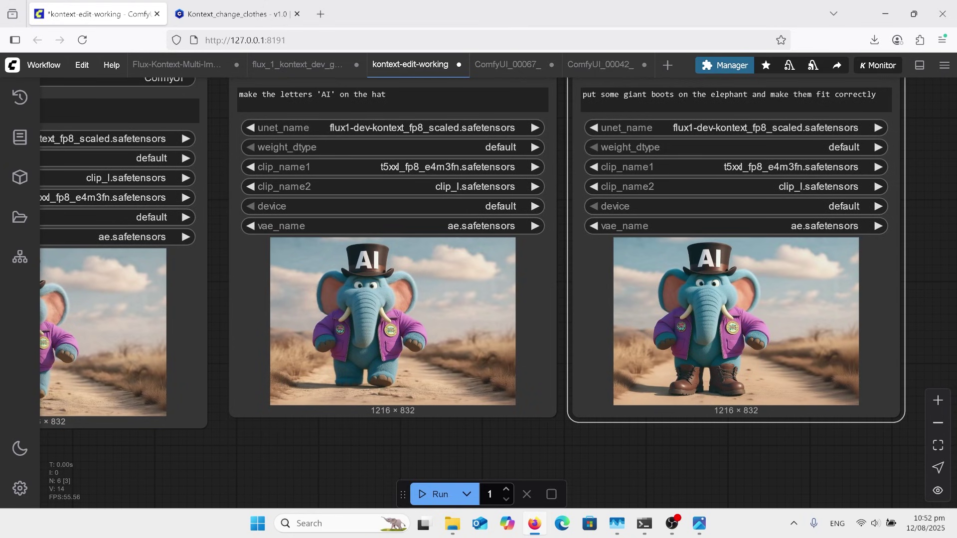
scroll(749, 245, "down", 4)
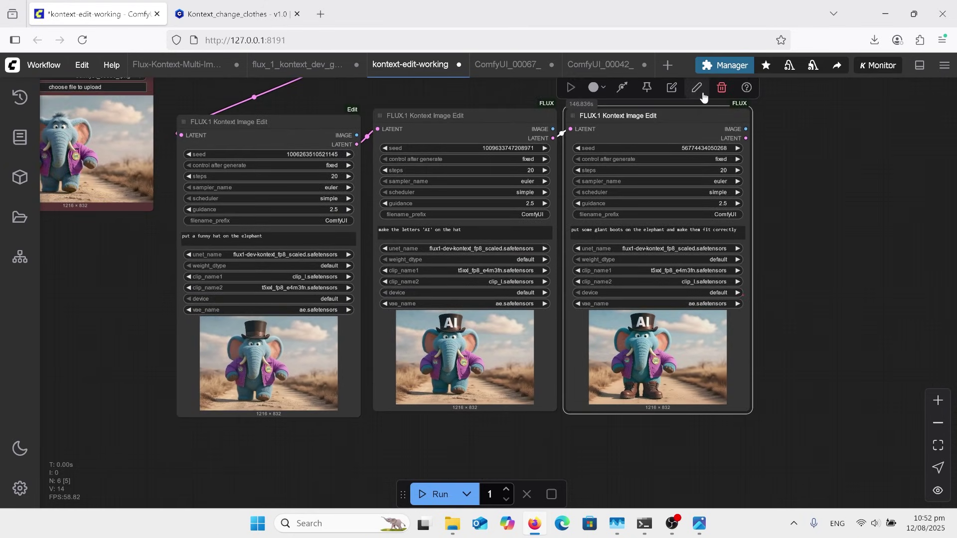
left_click(721, 87)
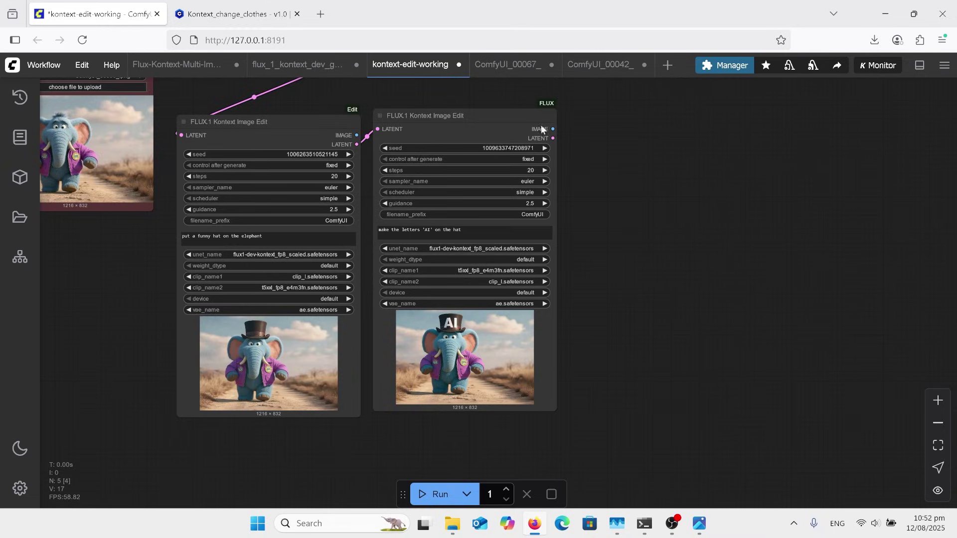
left_click(508, 115)
left_click(530, 89)
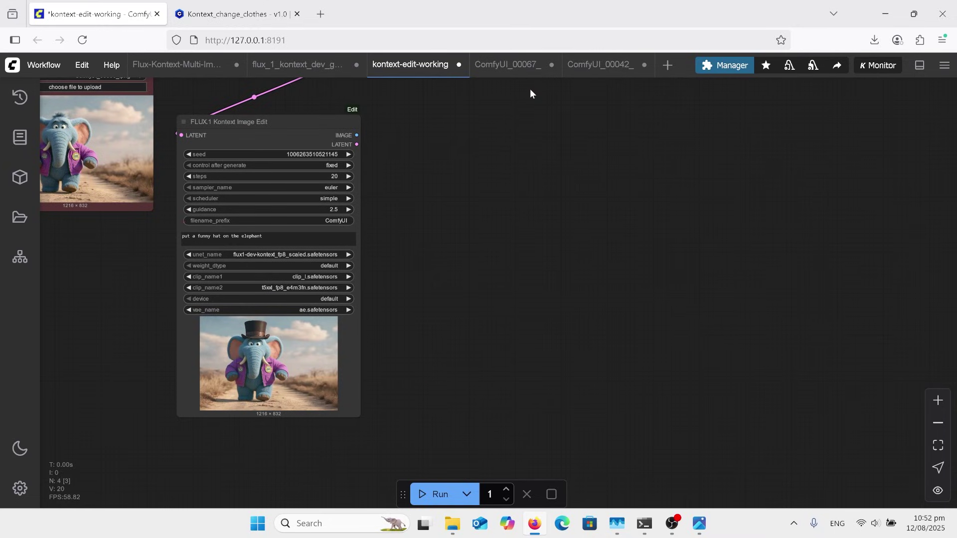
Extend the remaining edit node's hat prompt with "with a speech bubble saying 'Late'", increase its seed by one and run the workflow.
scroll(75, 258, "up", 4)
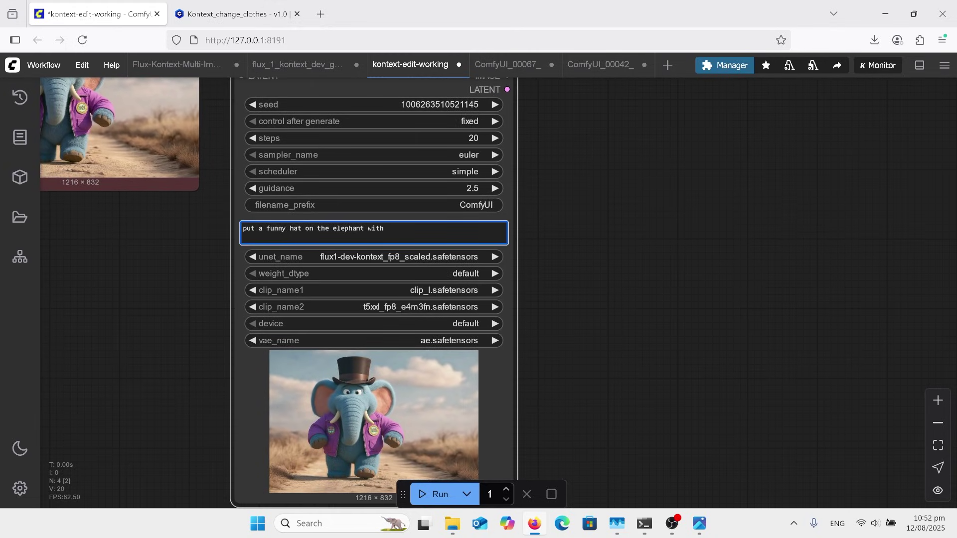
type("a speech bubble saying 'Late'")
left_click(494, 105)
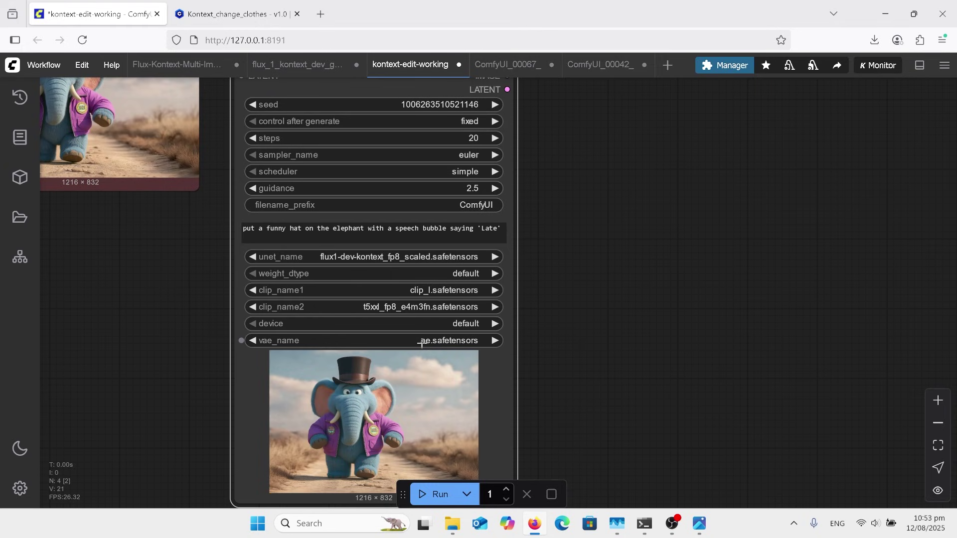
left_click(433, 494)
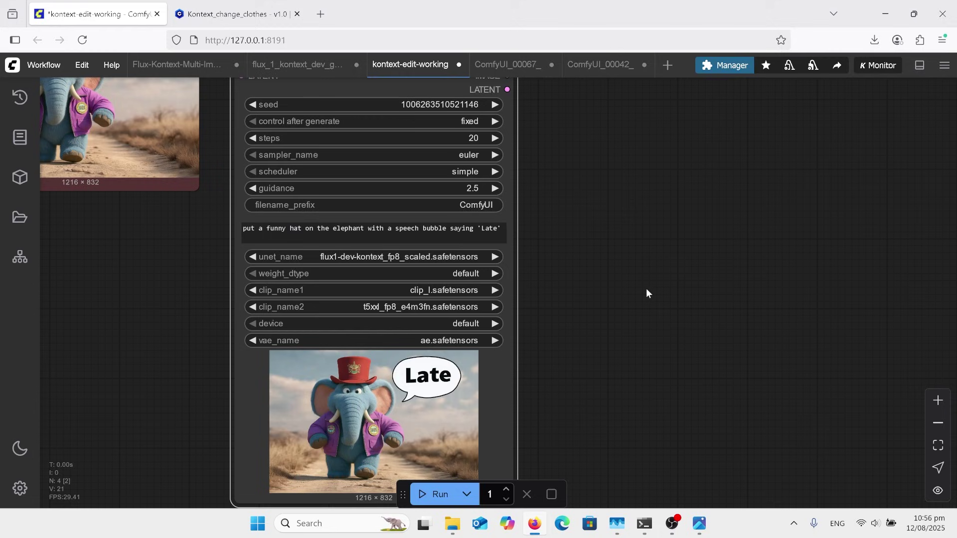
Add a second FLUX.1 Kontext Image Edit node chained to the latent output of the first edit node.
scroll(589, 288, "down", 3)
scroll(589, 288, "down", 1)
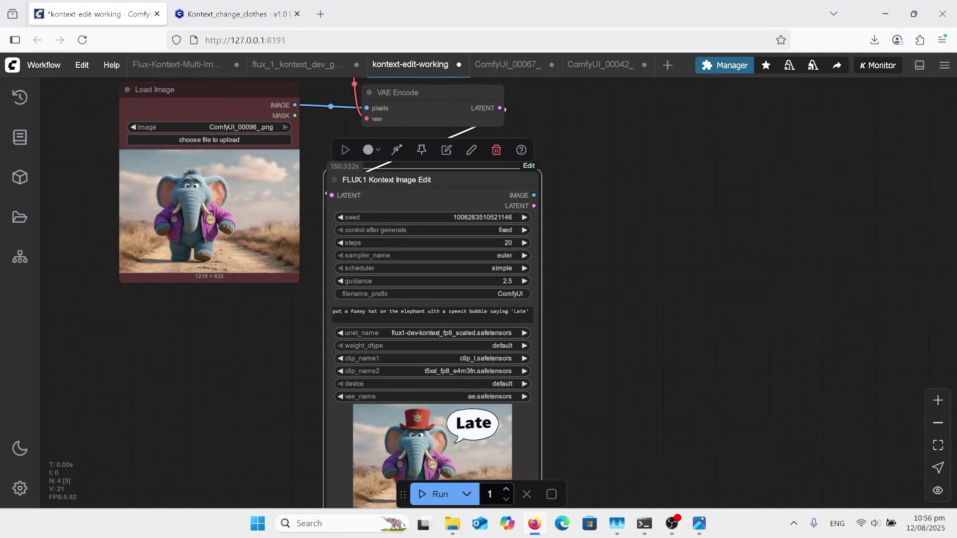
left_click(448, 150)
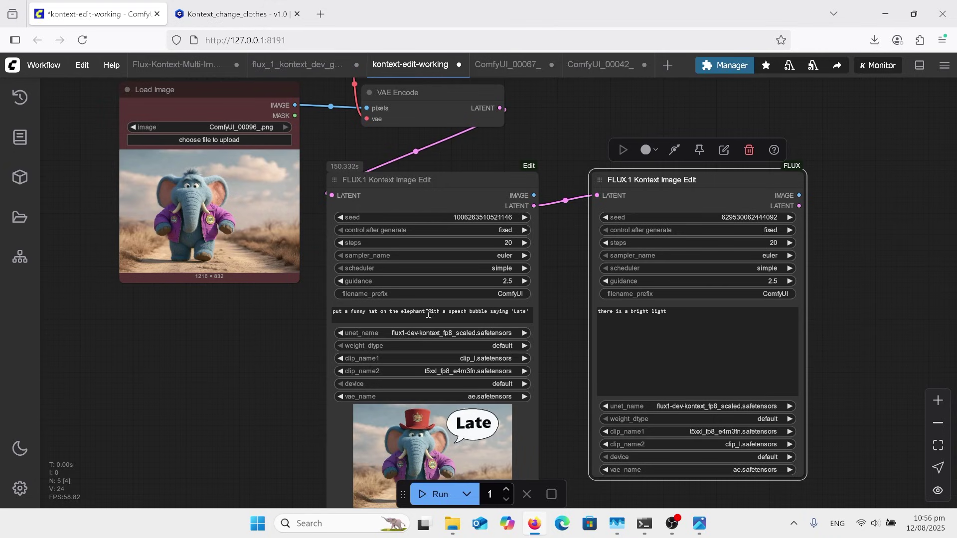
Replace the second edit node's prompt with "change" followed by the speech bubble phrase copied from the first node's prompt.
left_click_drag(446, 312, 535, 310)
key("ctrl+c")
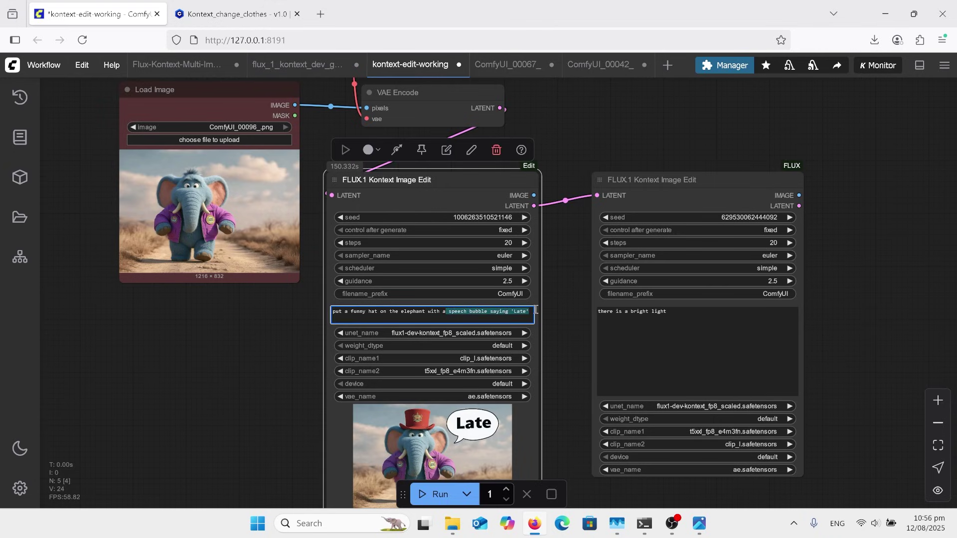
left_click(682, 311)
left_click_drag(682, 311, 585, 309)
type("chang")
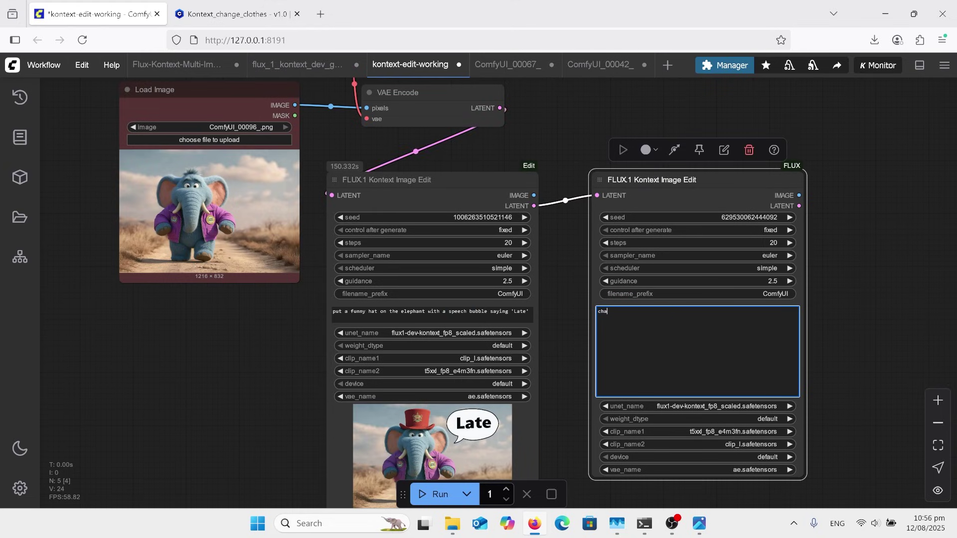
type("e")
key("ctrl+v")
Edit the second node's prompt to read "change speech bubble saying 'to'" and run the workflow.
left_click(621, 312)
key("BackSpace")
left_click(697, 312)
key("BackSpace")
key("BackSpace")
key("BackSpace")
type("to")
left_click(432, 495)
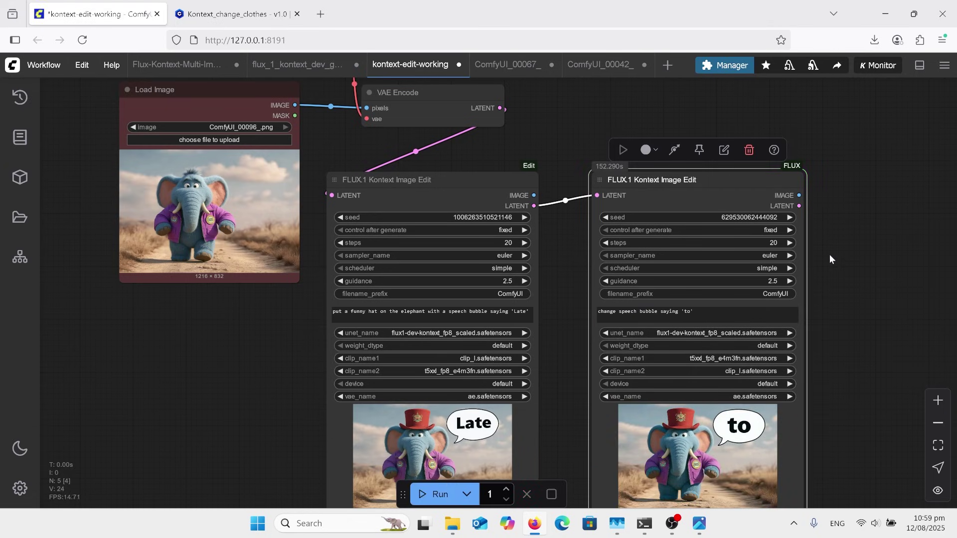
Chain a third FLUX.1 Kontext Image Edit node after the second one and fill it with the second node's copied prompt.
left_click_drag(719, 315, 576, 311)
key("ctrl+c")
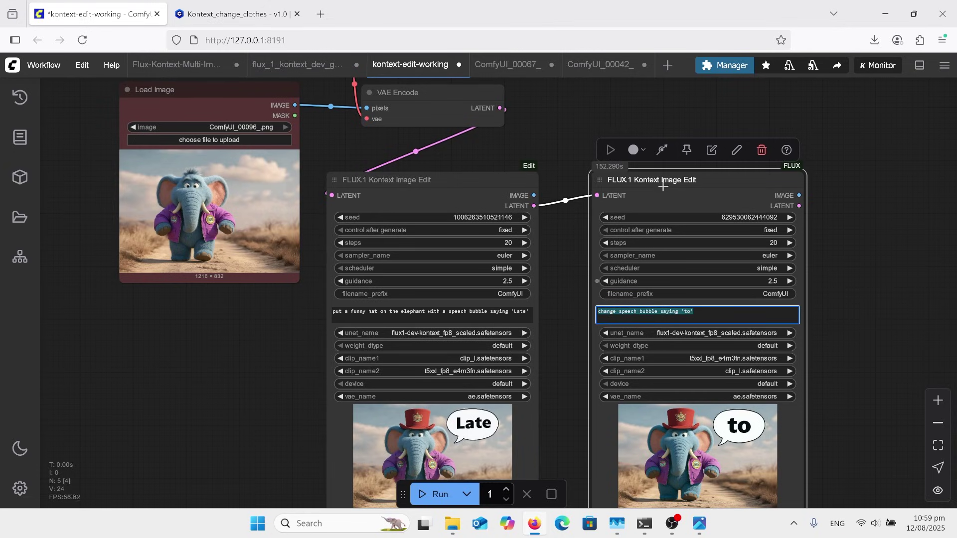
left_click(711, 155)
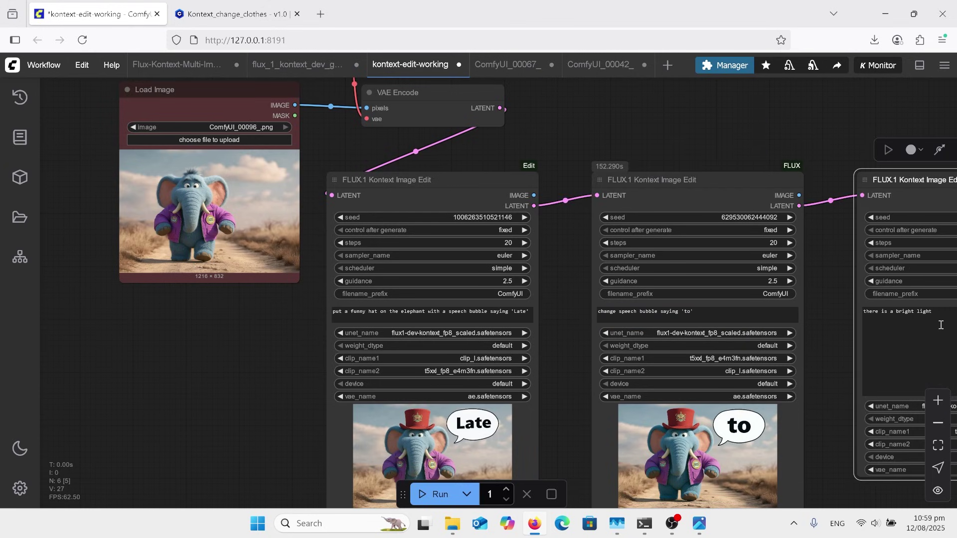
left_click_drag(940, 314, 614, 267)
key("ctrl+v")
Change the quoted speech bubble word in the third edit node's prompt to 'Class'.
scroll(618, 274, "down", 5)
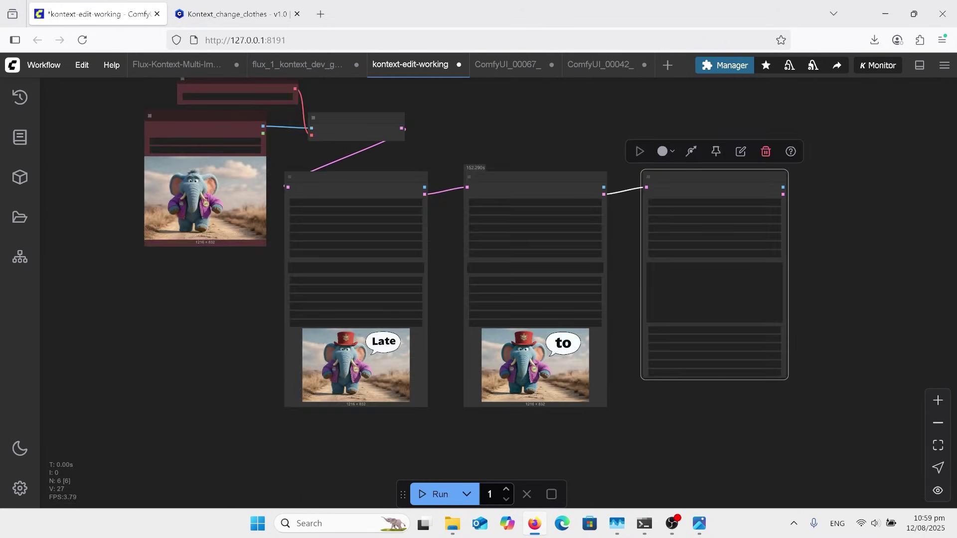
scroll(748, 256, "up", 4)
scroll(716, 255, "up", 3)
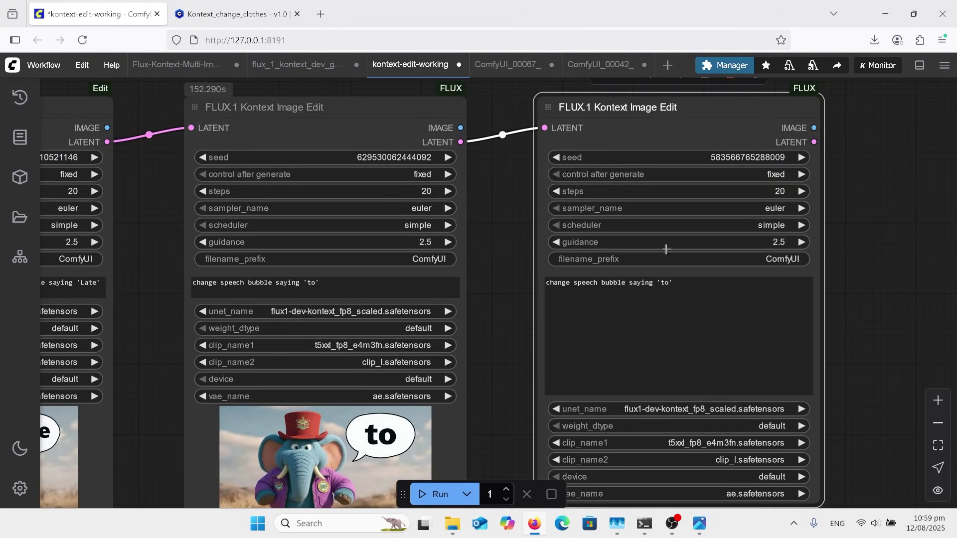
left_click_drag(670, 281, 661, 283)
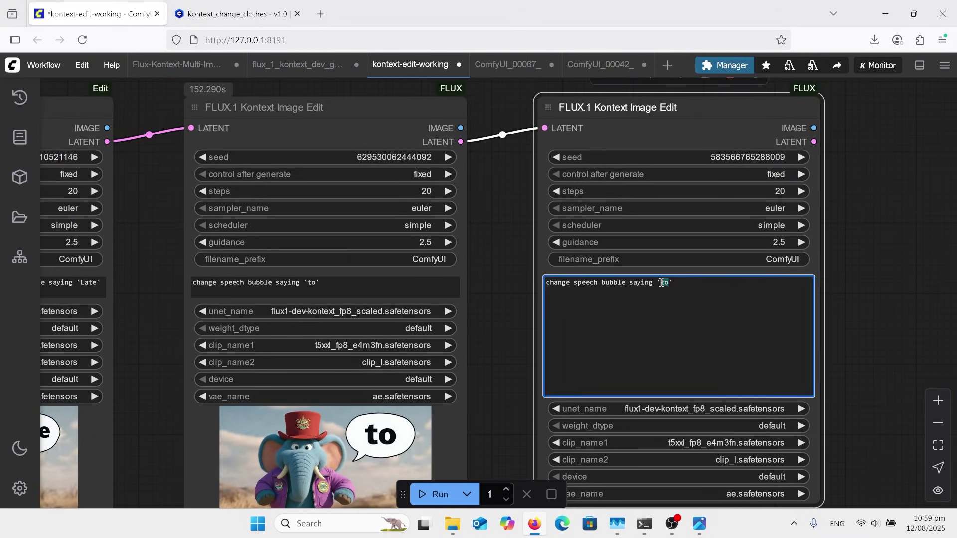
type("Class")
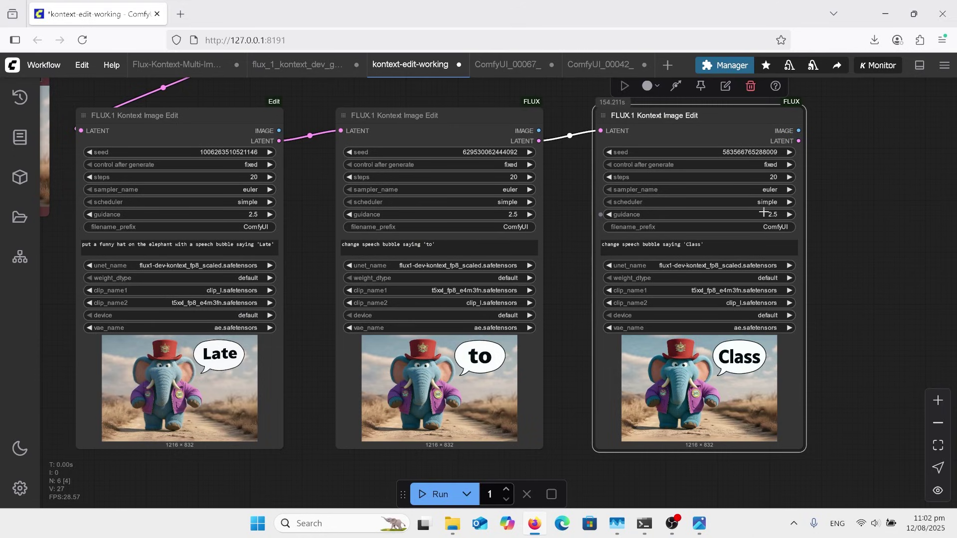
Compare the speech bubble text and elephant across the three chained edit nodes' images.
scroll(787, 202, "down", 3)
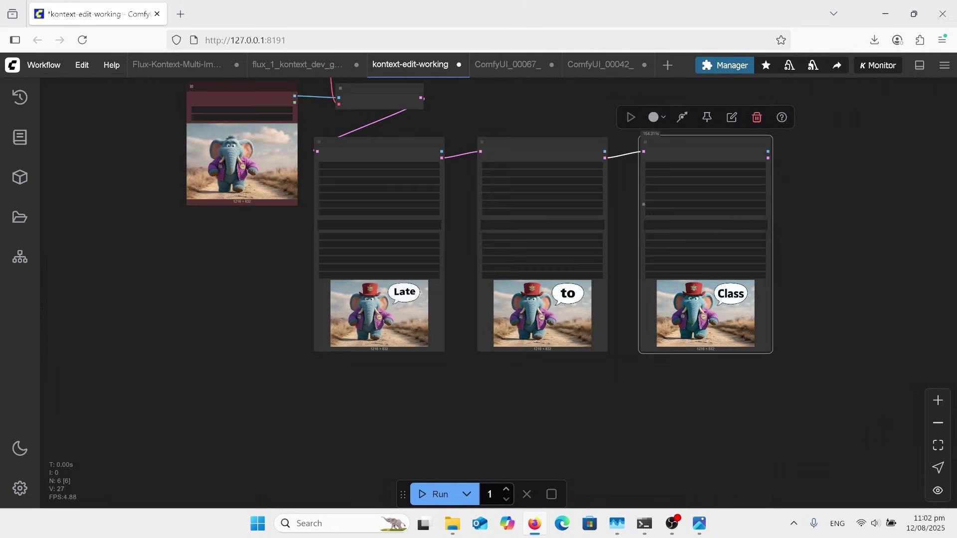
scroll(597, 204, "up", 3)
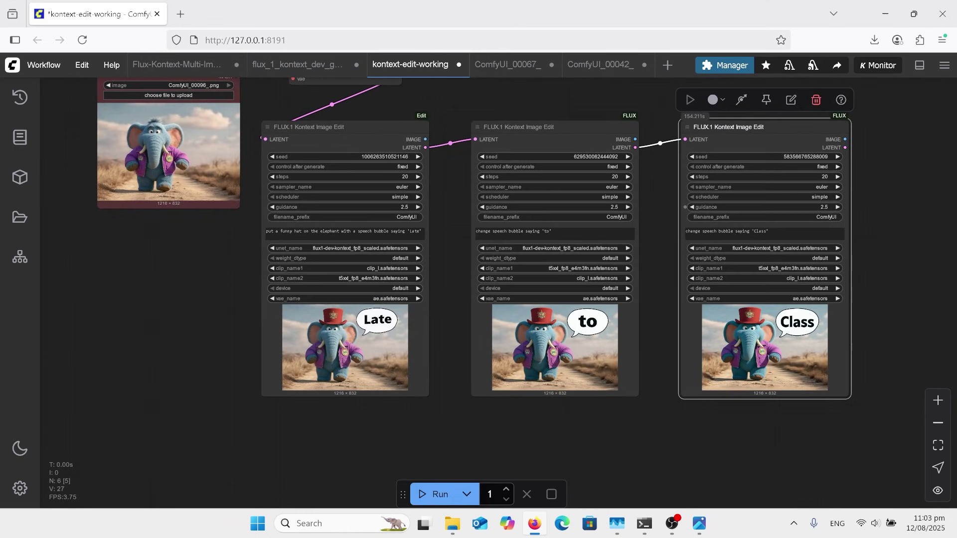
scroll(618, 279, "down", 1)
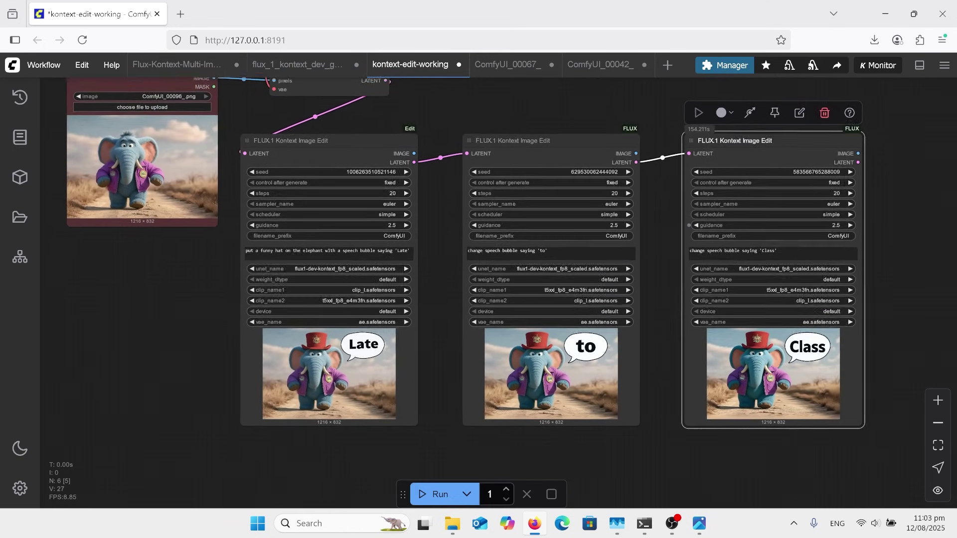
scroll(622, 387, "down", 1)
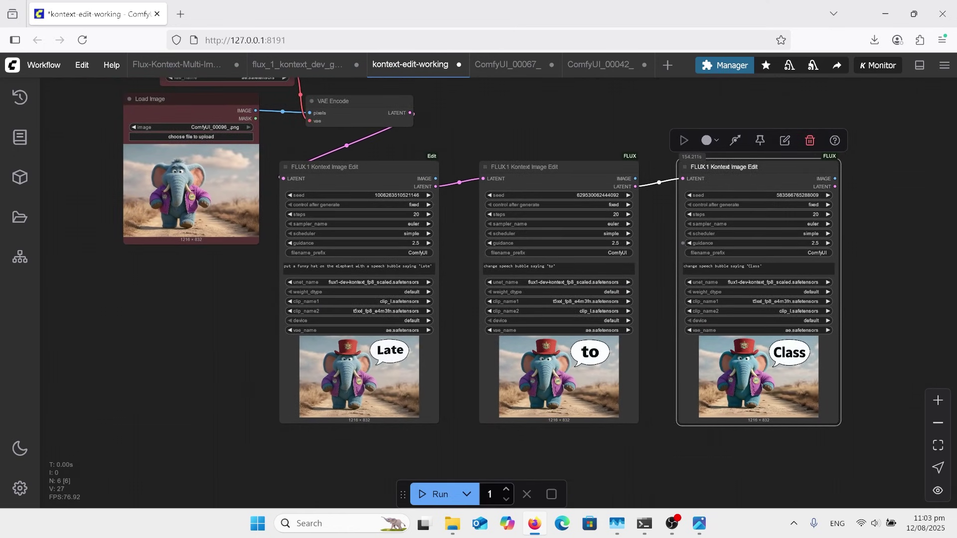
left_click(558, 167)
Switch to the ComfyUI_00067_ workflow and examine its input images, model loaders and dress-change prompt.
left_click(507, 65)
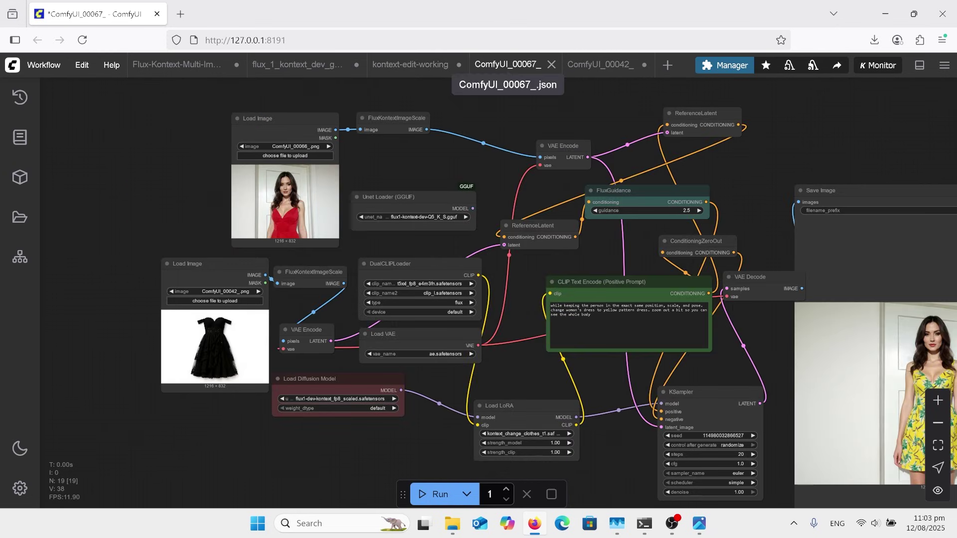
scroll(320, 158, "up", 4)
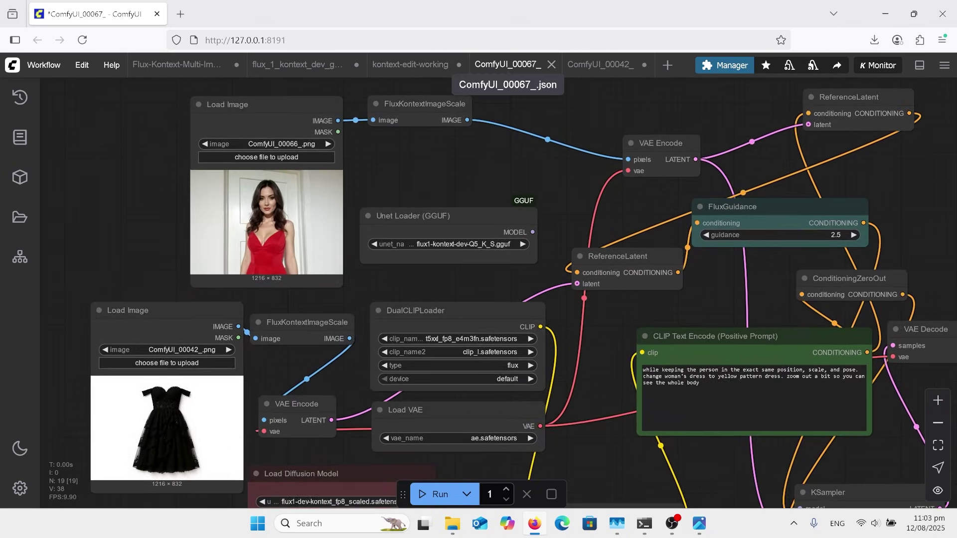
scroll(235, 175, "up", 1)
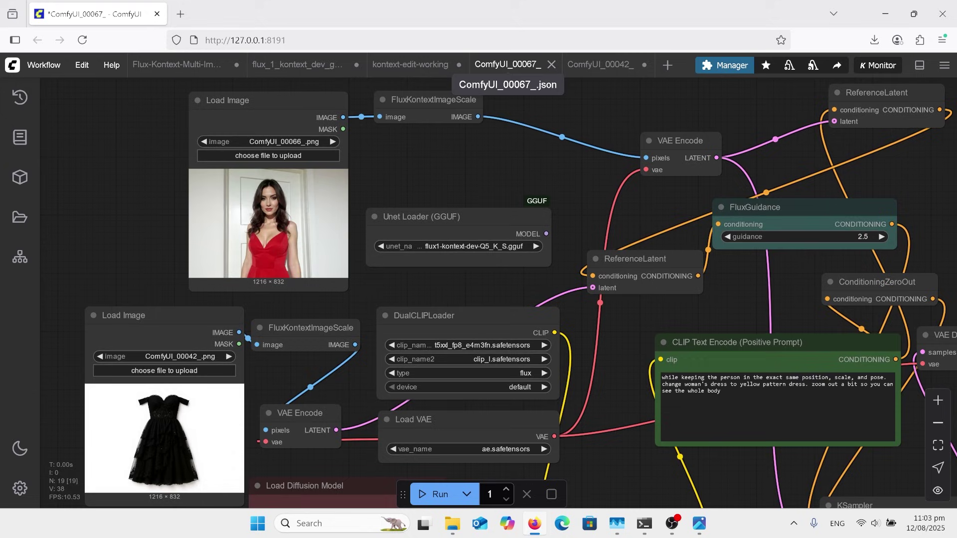